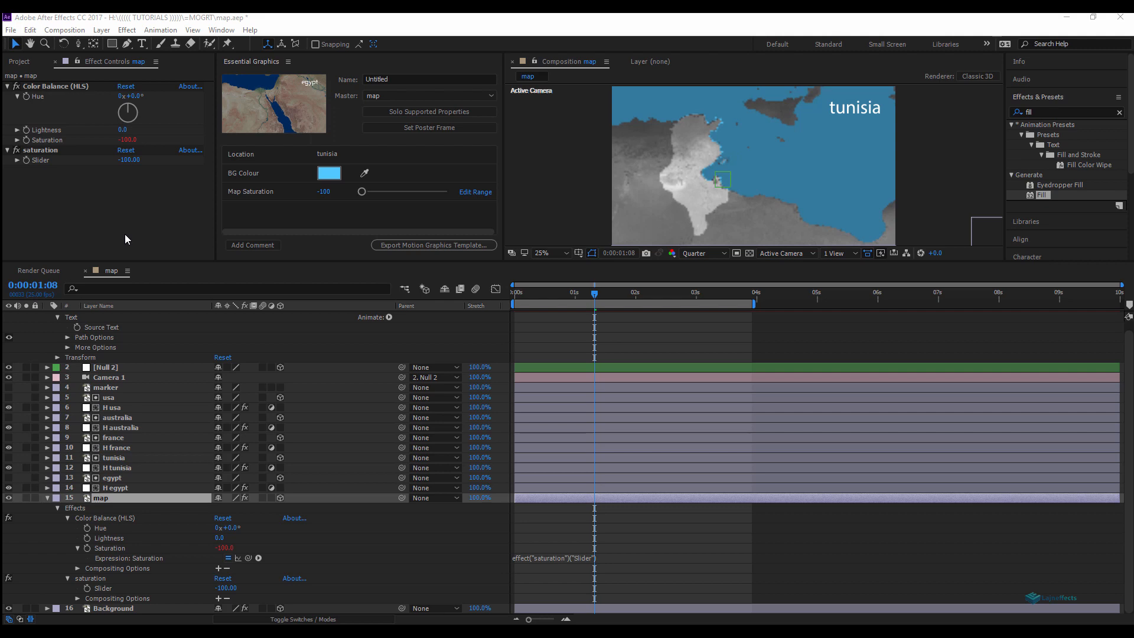
Apply the Tritone color correction effect to the map layer.
click(97, 200)
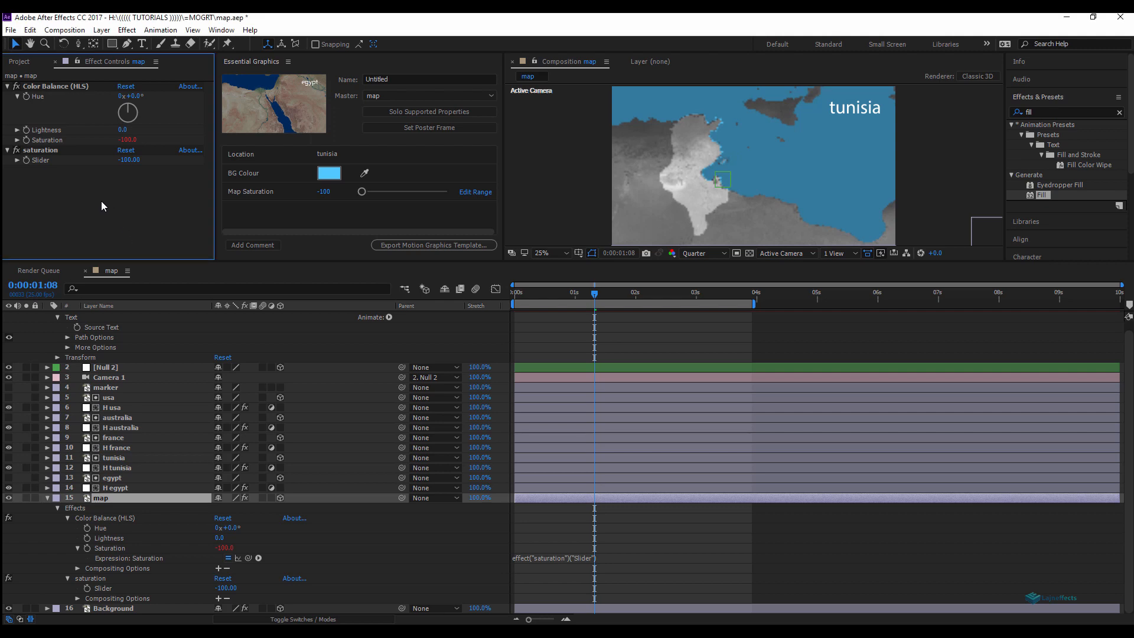
right_click(101, 201)
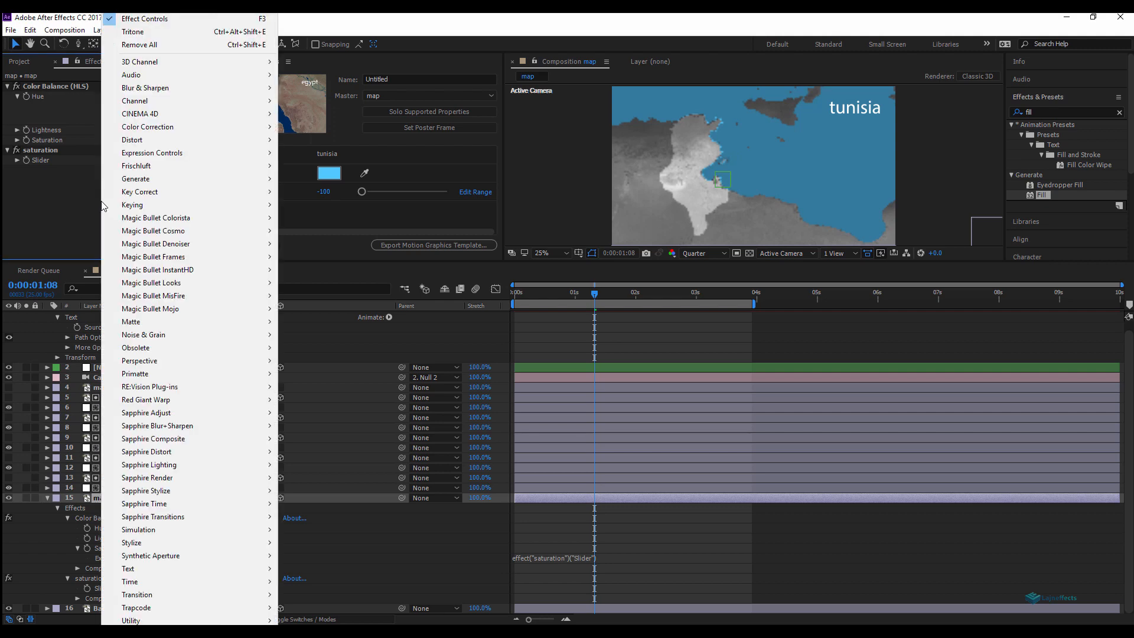
mouse_move(224, 127)
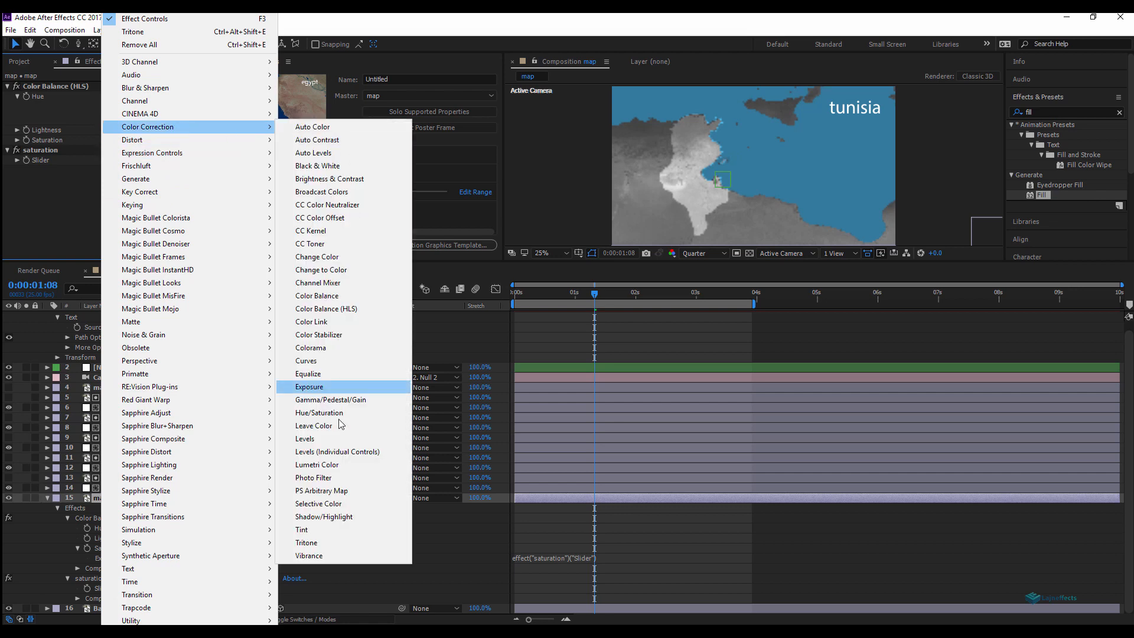
click(330, 543)
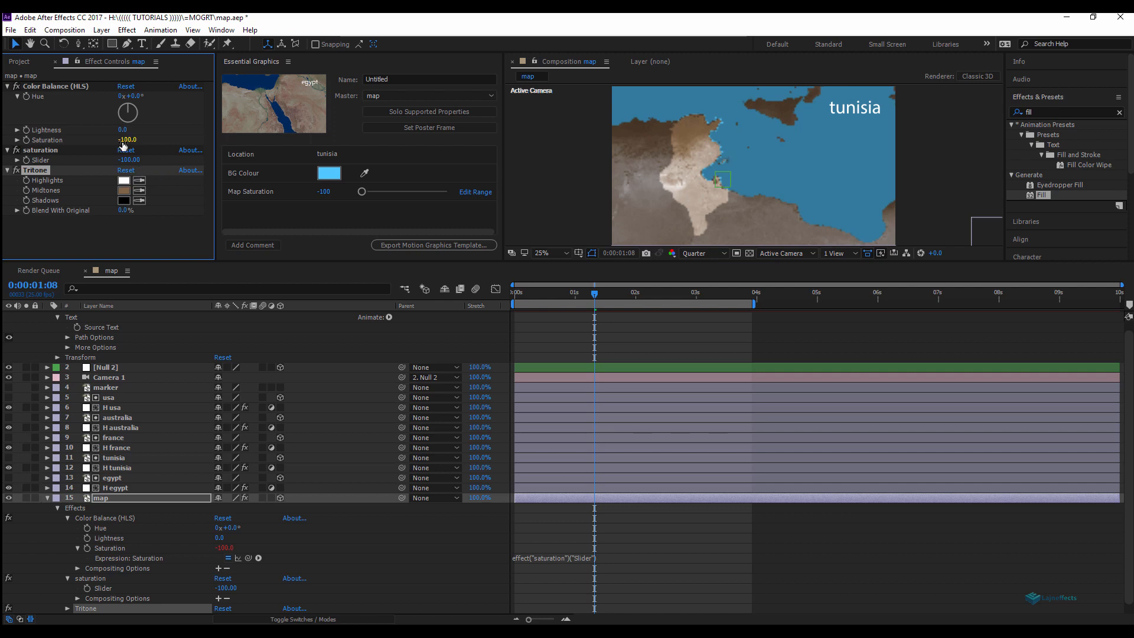
Test the Map Saturation slider with Tritone disabled, return it to -100, and re-enable Tritone.
click(415, 191)
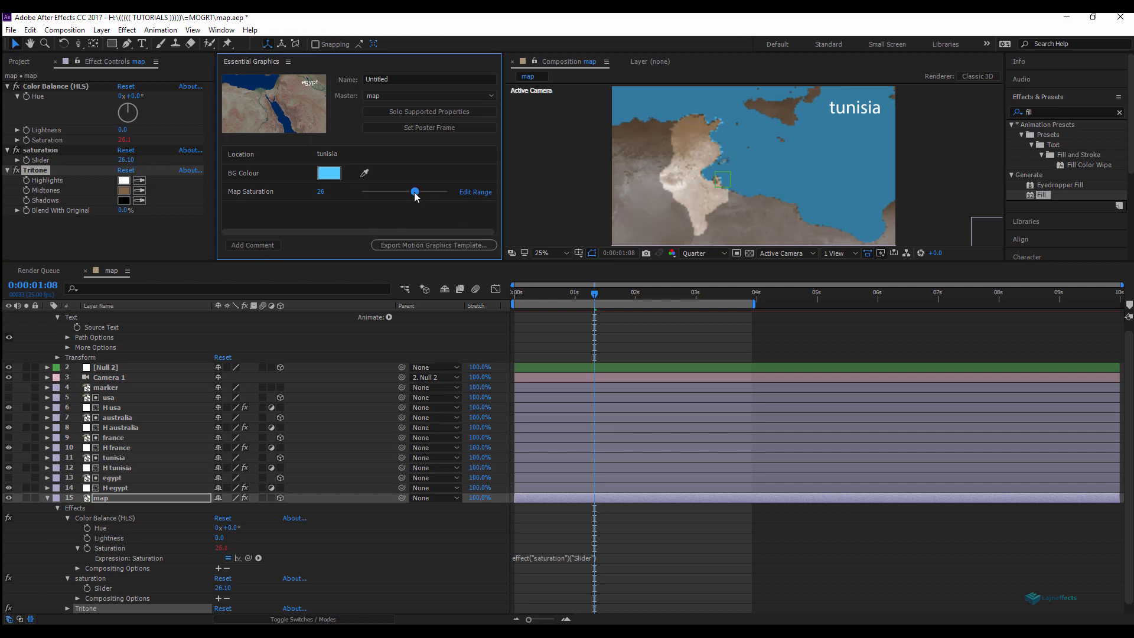
drag(416, 191, 405, 192)
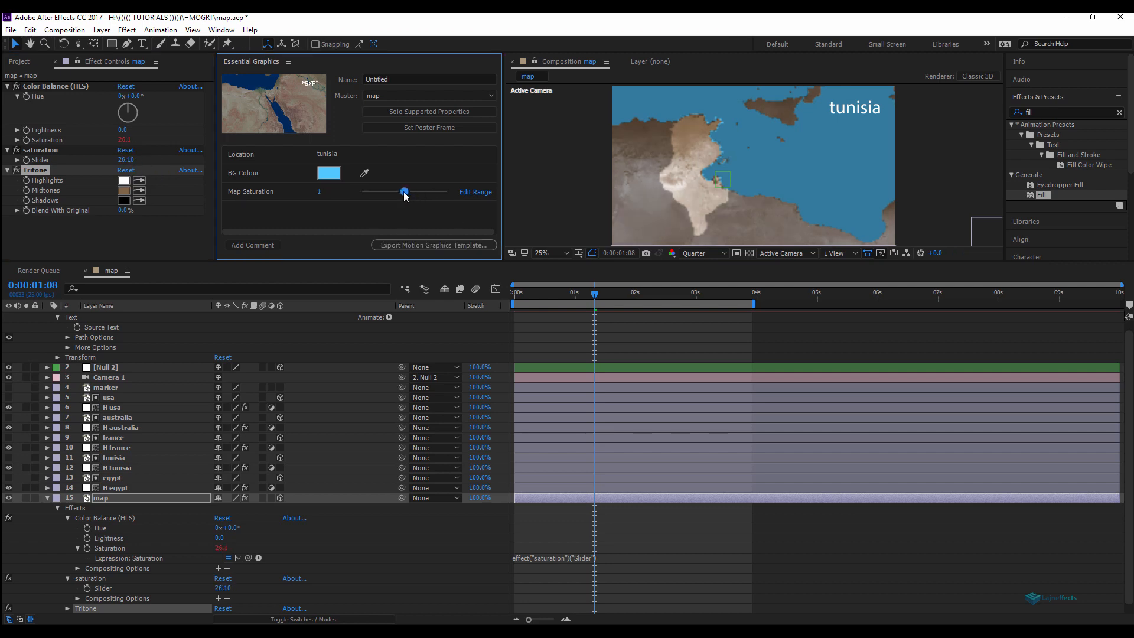
click(17, 171)
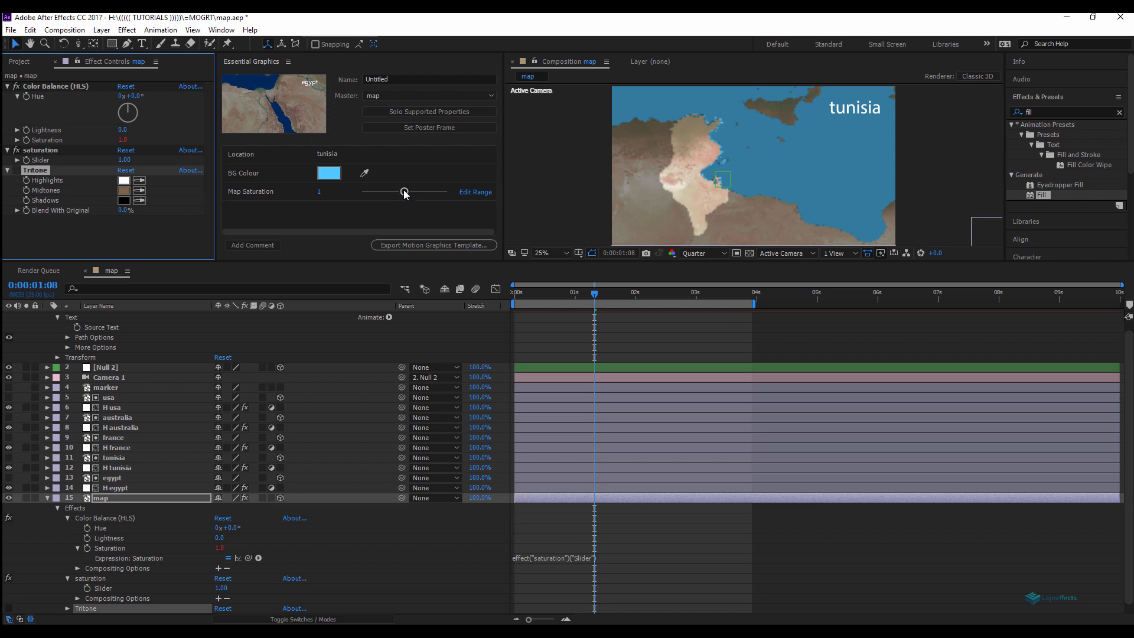
drag(405, 192, 362, 196)
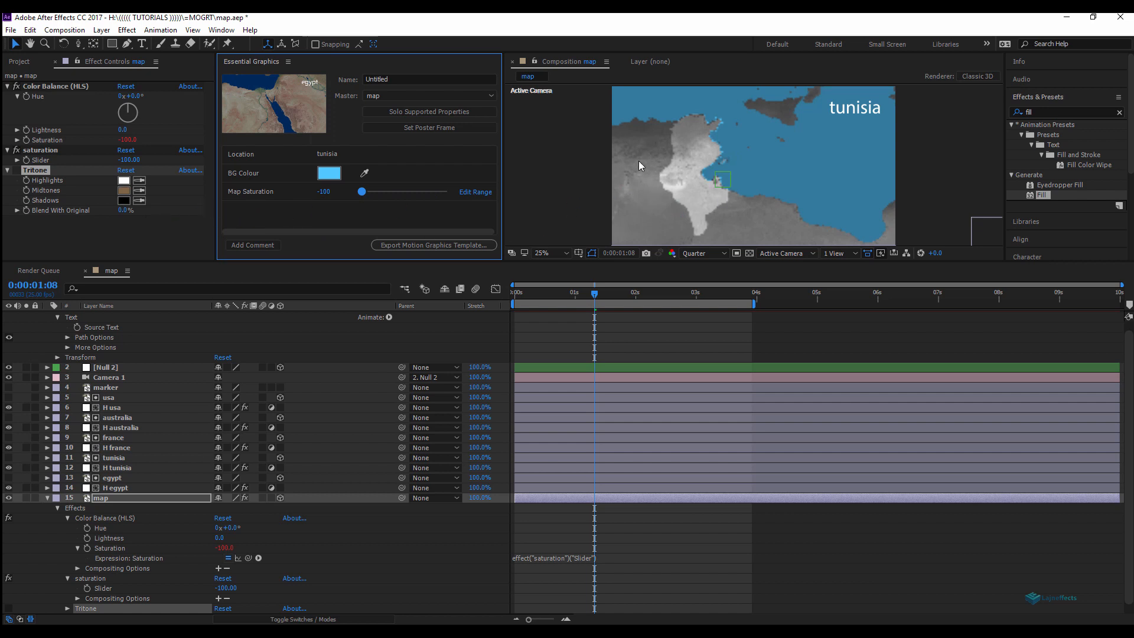
click(125, 228)
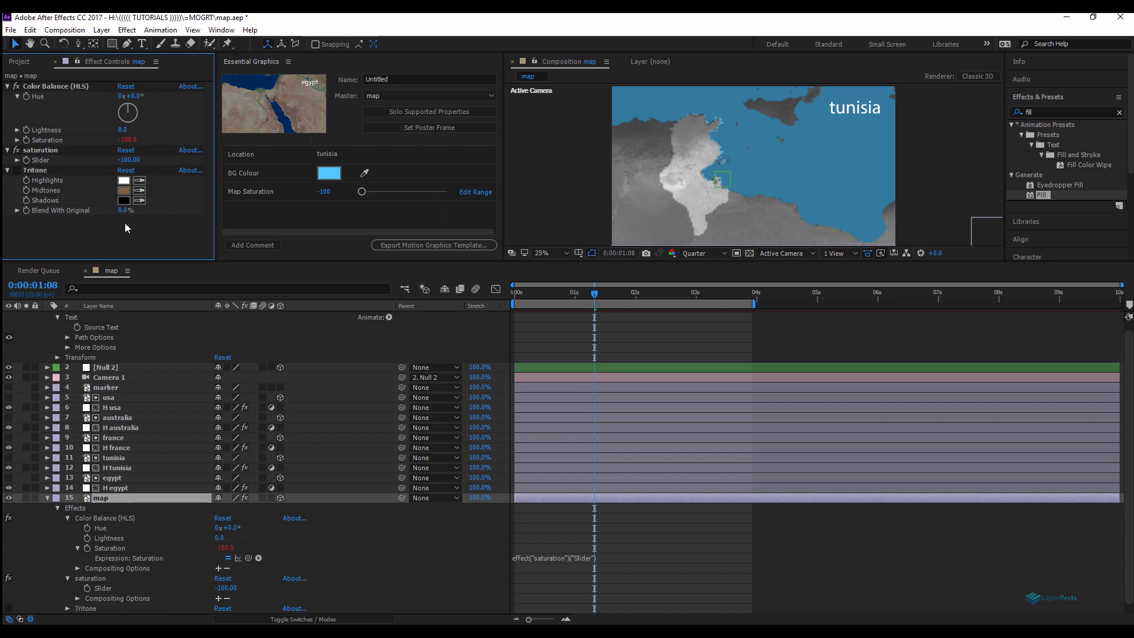
click(18, 171)
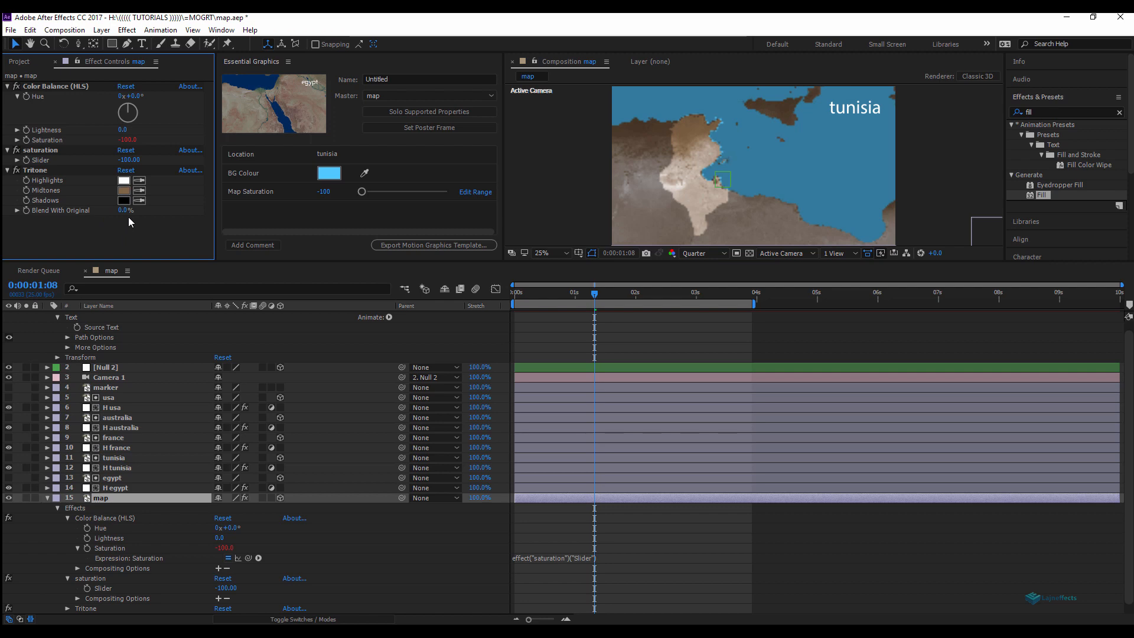
Link Tritone's Blend With Original to the saturation effect's Slider with an expression.
alt+click(26, 210)
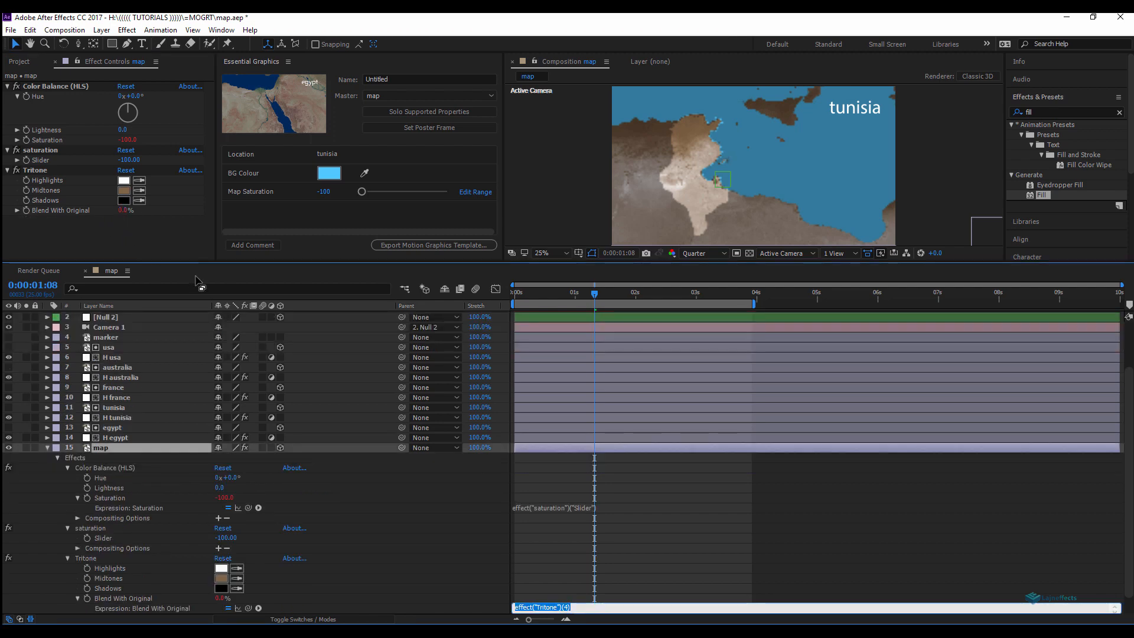
drag(248, 608, 88, 159)
click(153, 235)
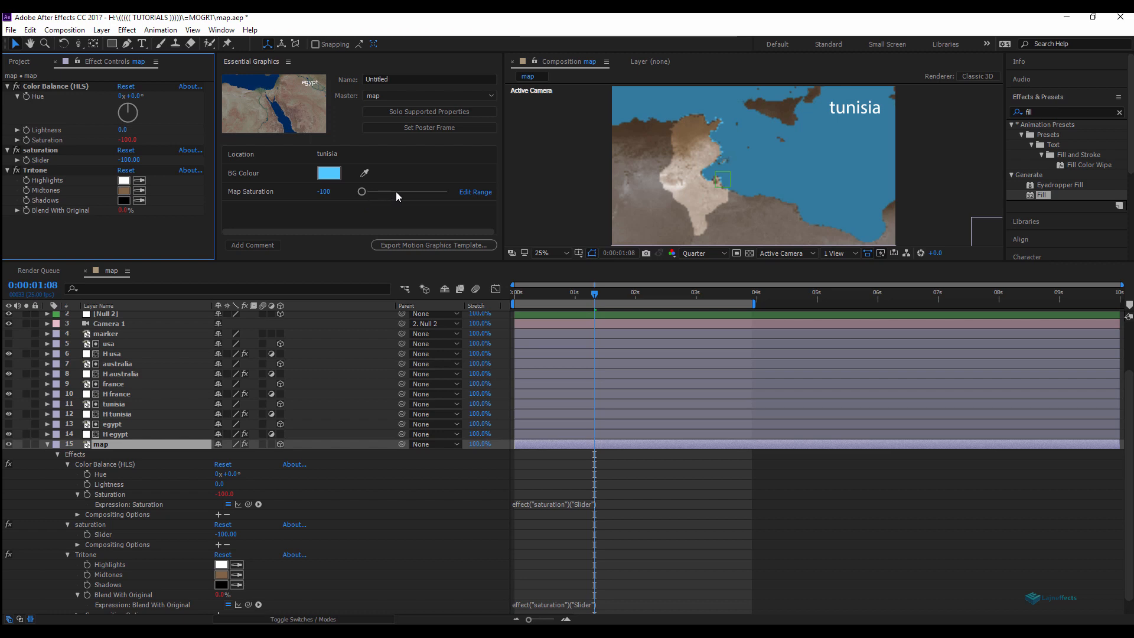
Set Map Saturation to about 2 and change the Tritone midtones to purple 75007F.
drag(396, 192, 406, 192)
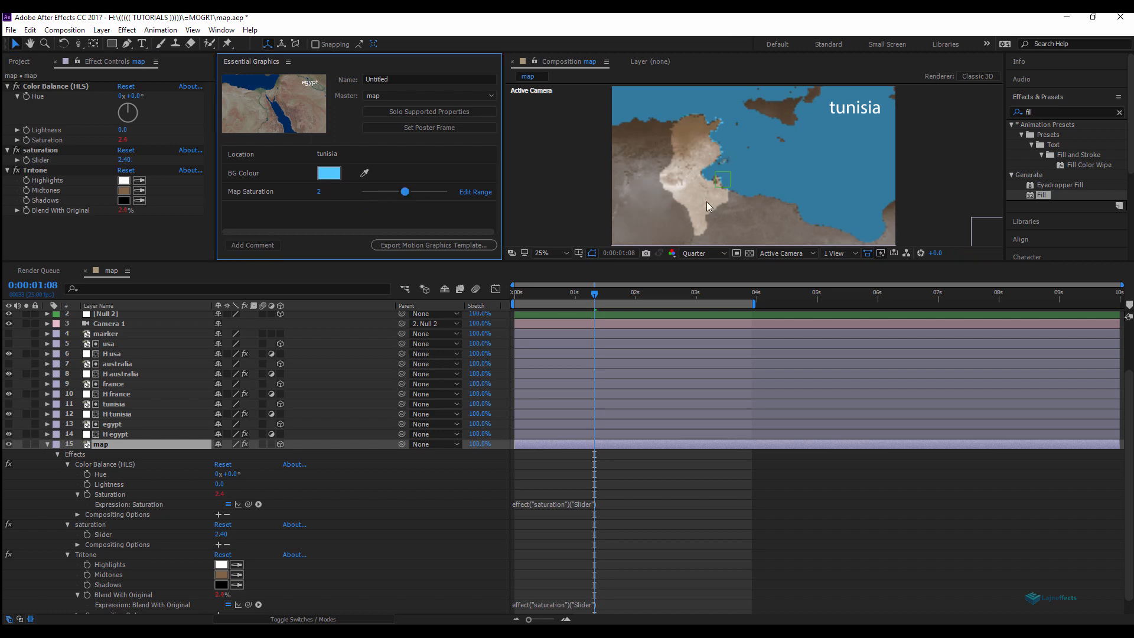
click(123, 190)
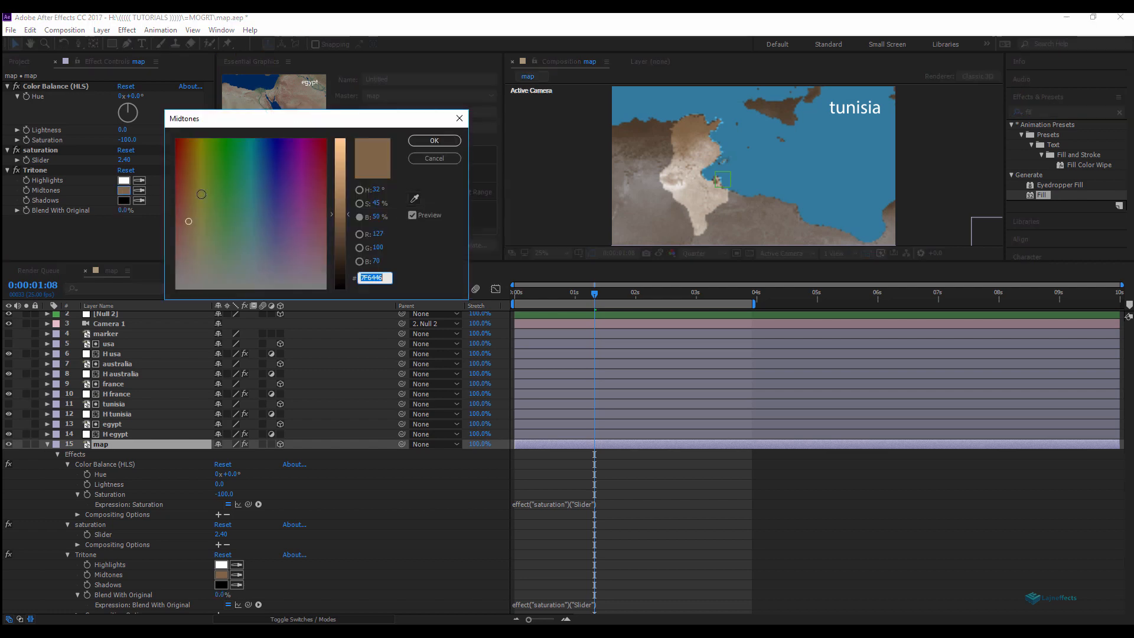
click(241, 158)
click(299, 139)
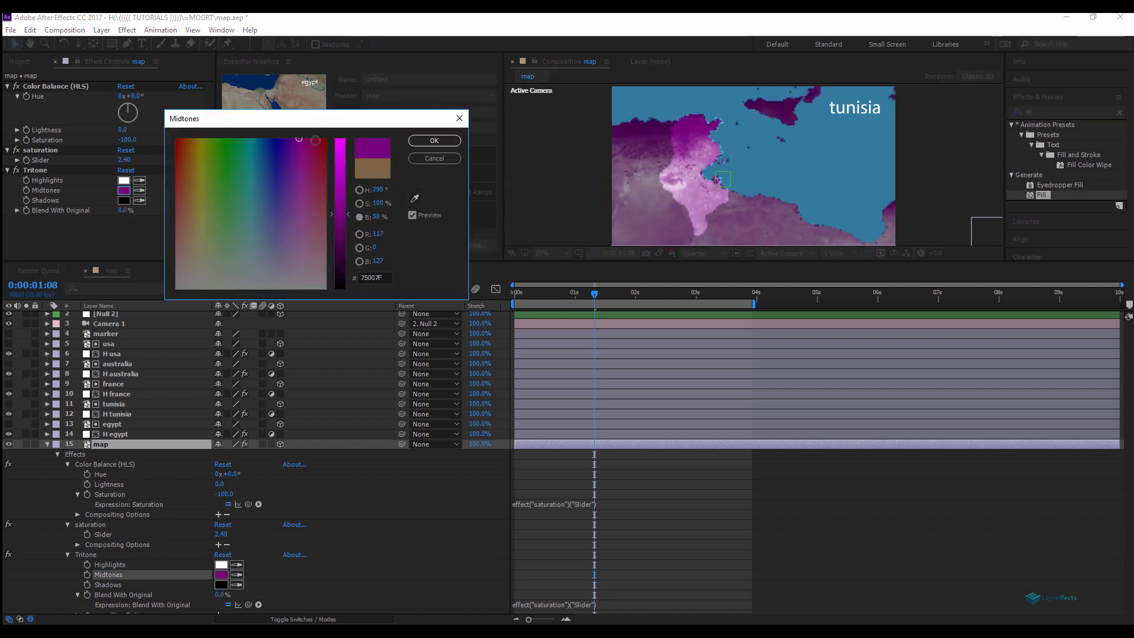
click(434, 141)
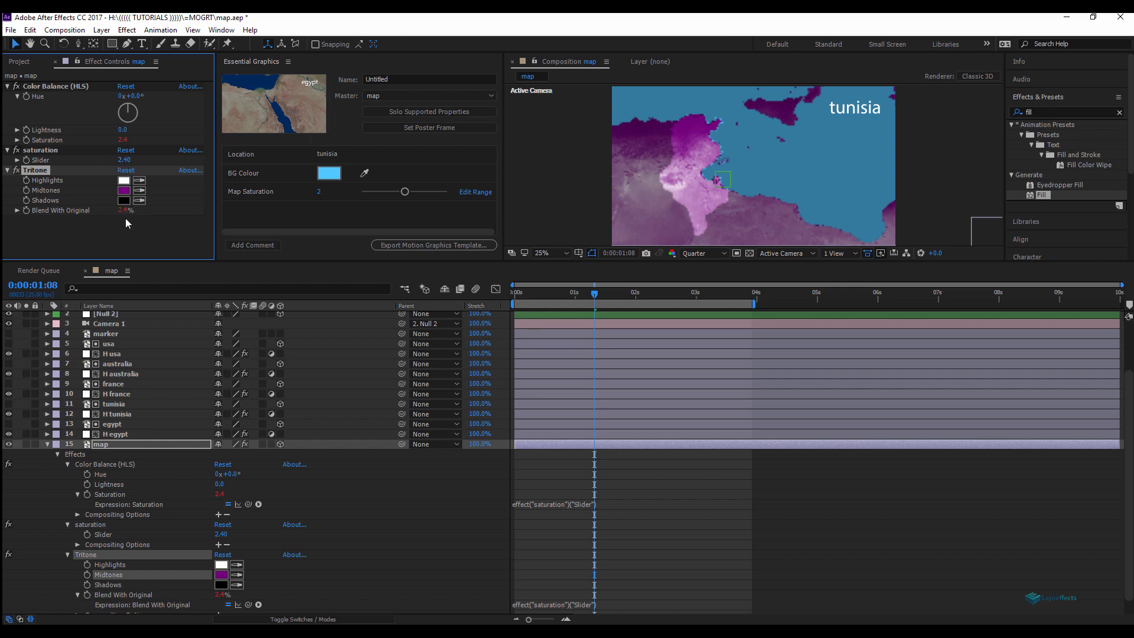
Append +100 to the Blend With Original expression and lower Map Saturation to -100.
click(603, 606)
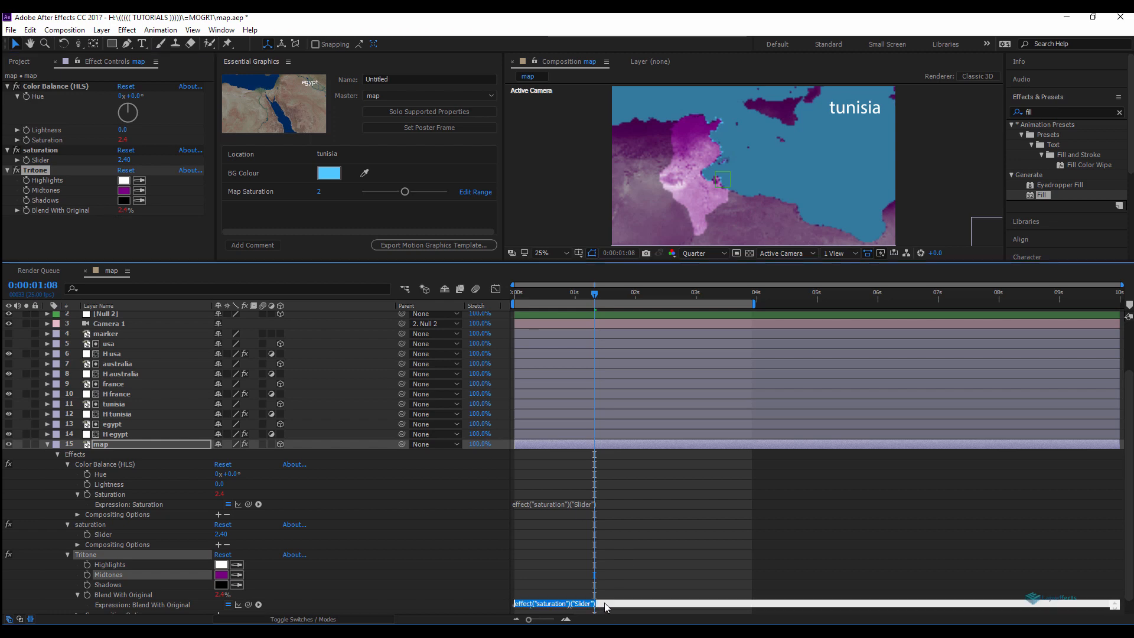
click(606, 604)
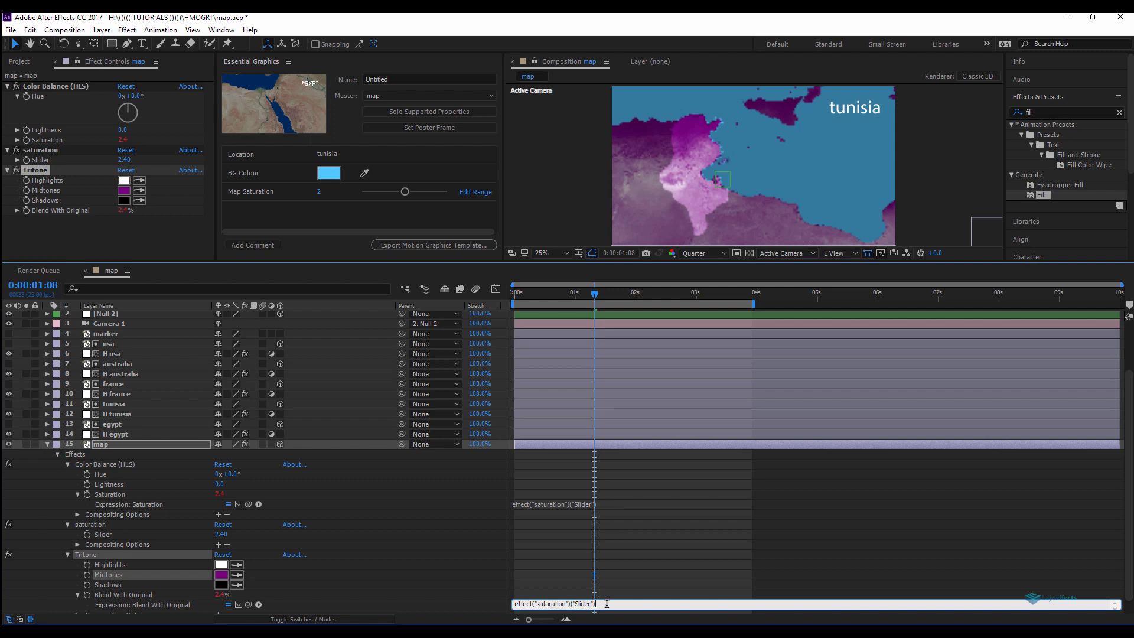
text(+100)
click(496, 565)
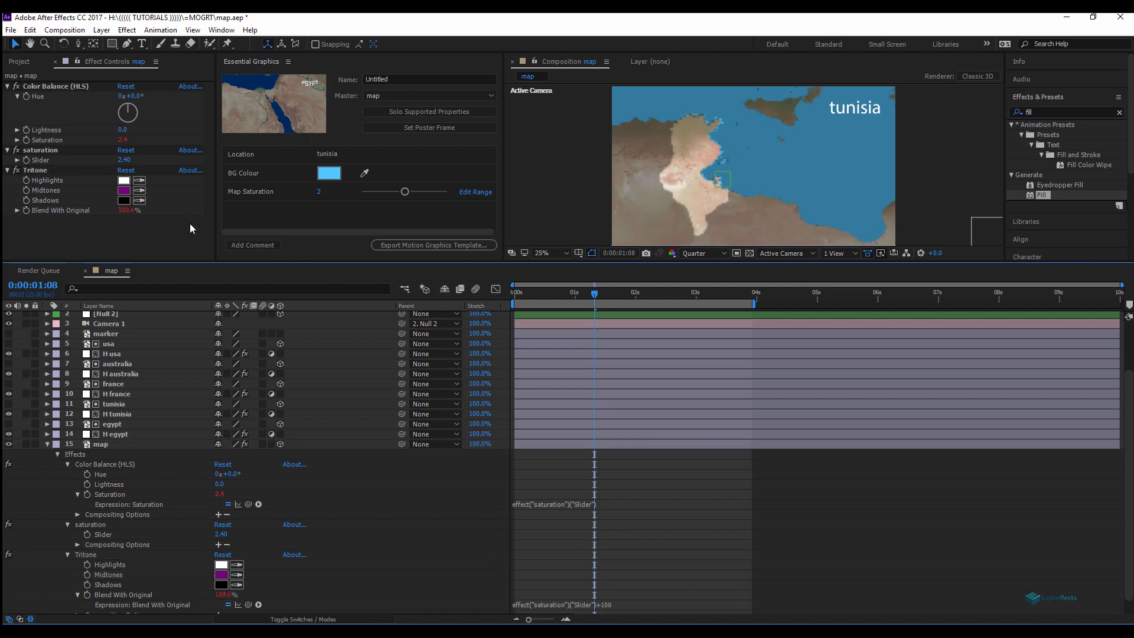
drag(405, 197, 362, 194)
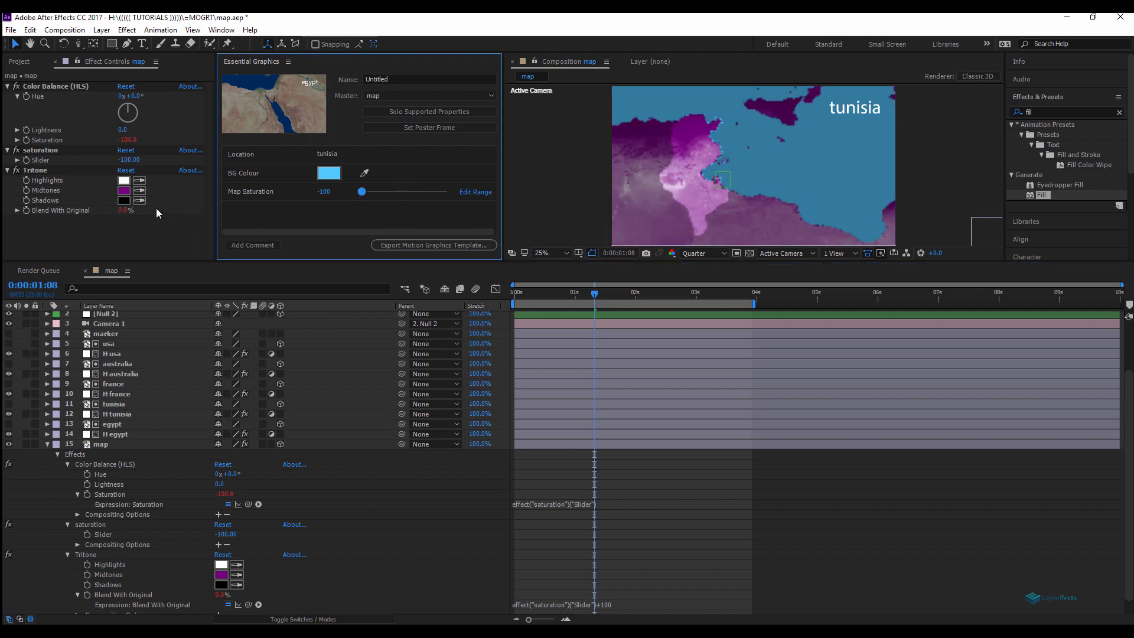
Set the Tritone midtones to a neutral gray.
click(124, 190)
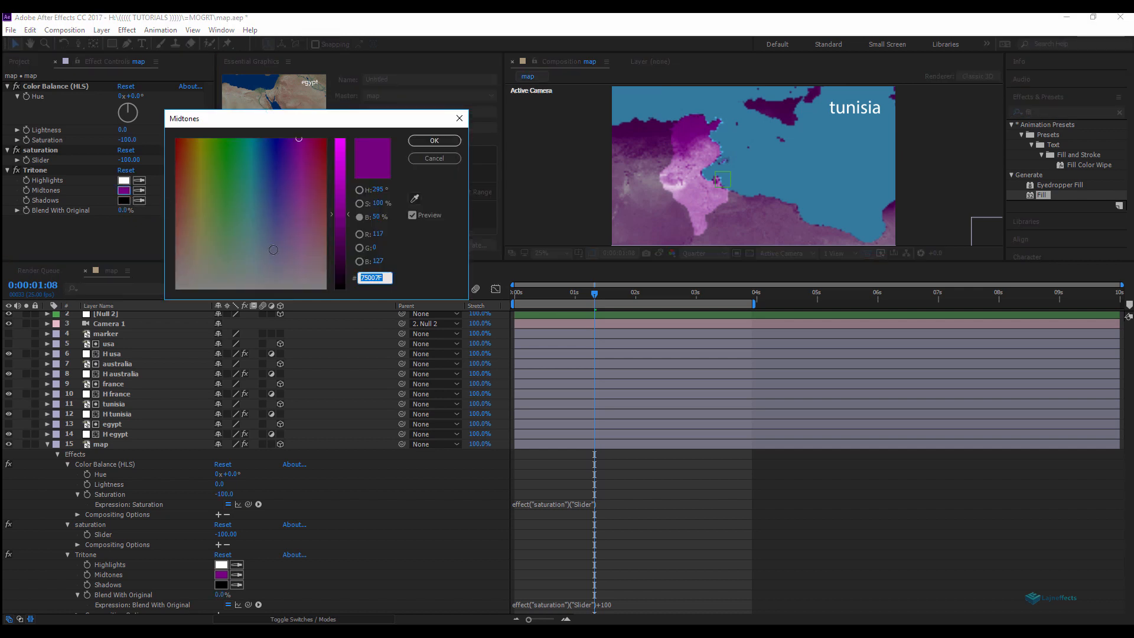
drag(273, 250, 364, 314)
click(436, 142)
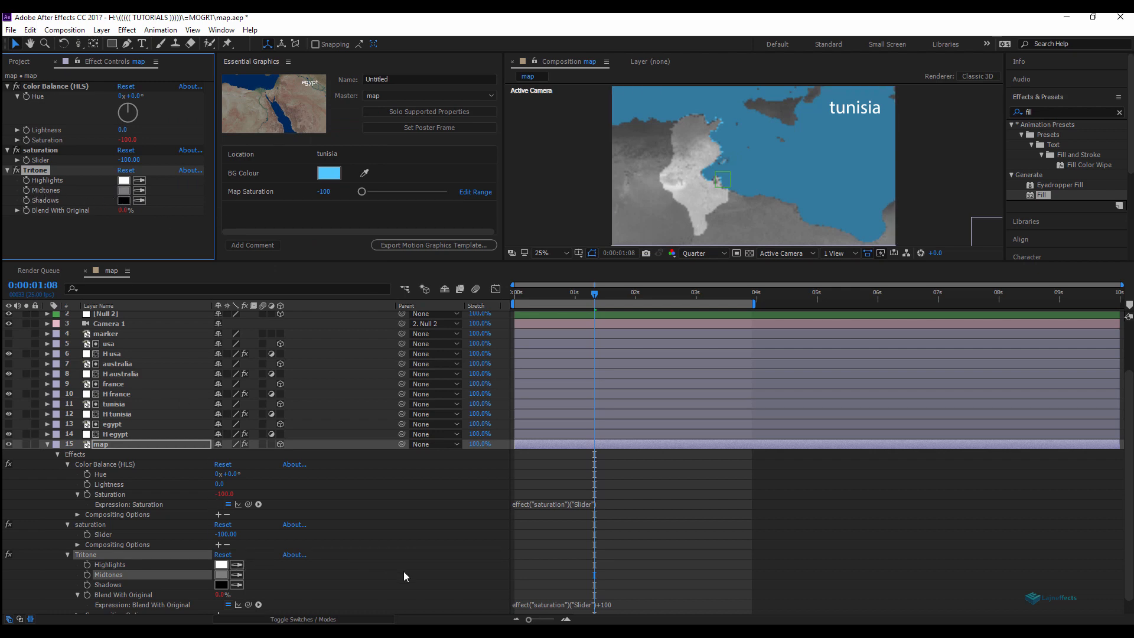
Add the Tritone Midtones property to the Essential Graphics controls and name it Map Colour.
scroll(434, 577, down, 1)
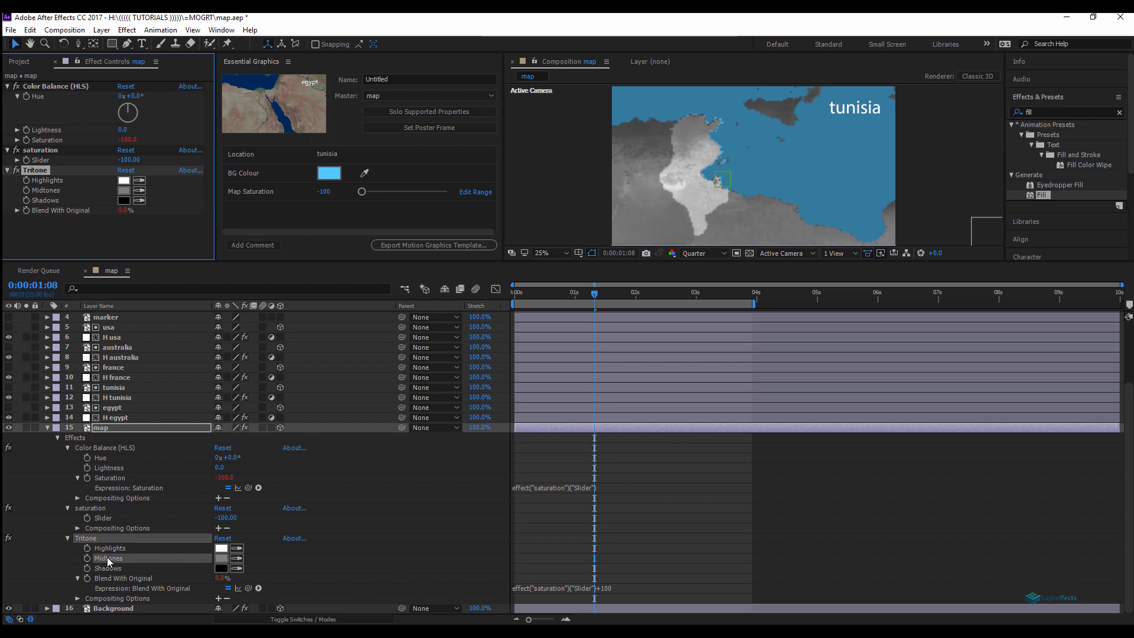
drag(108, 558, 306, 221)
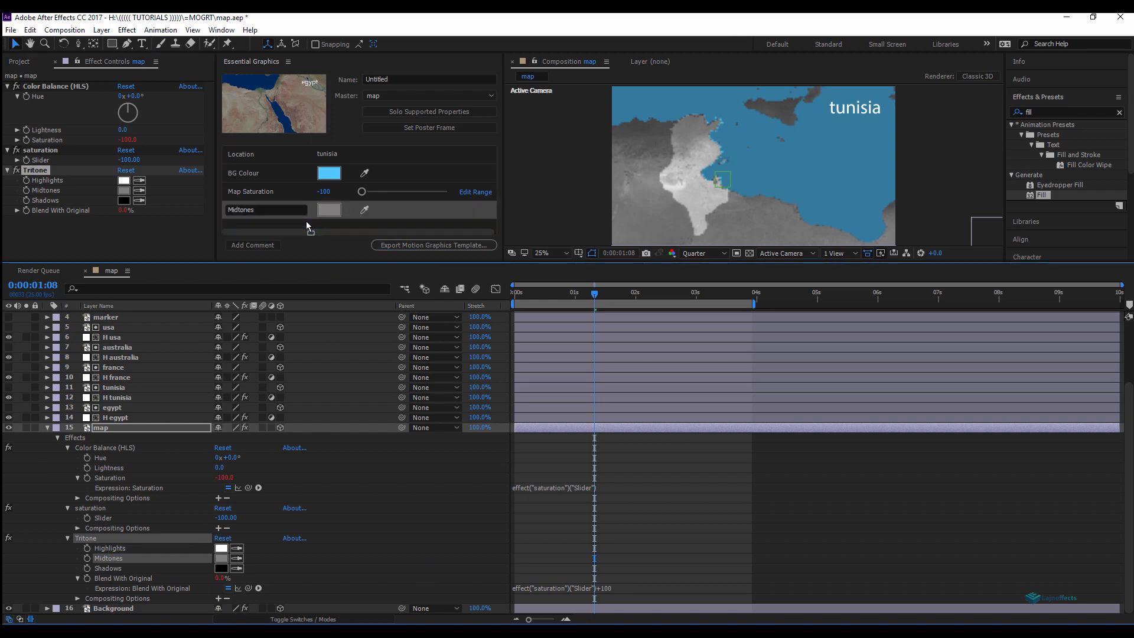
click(266, 210)
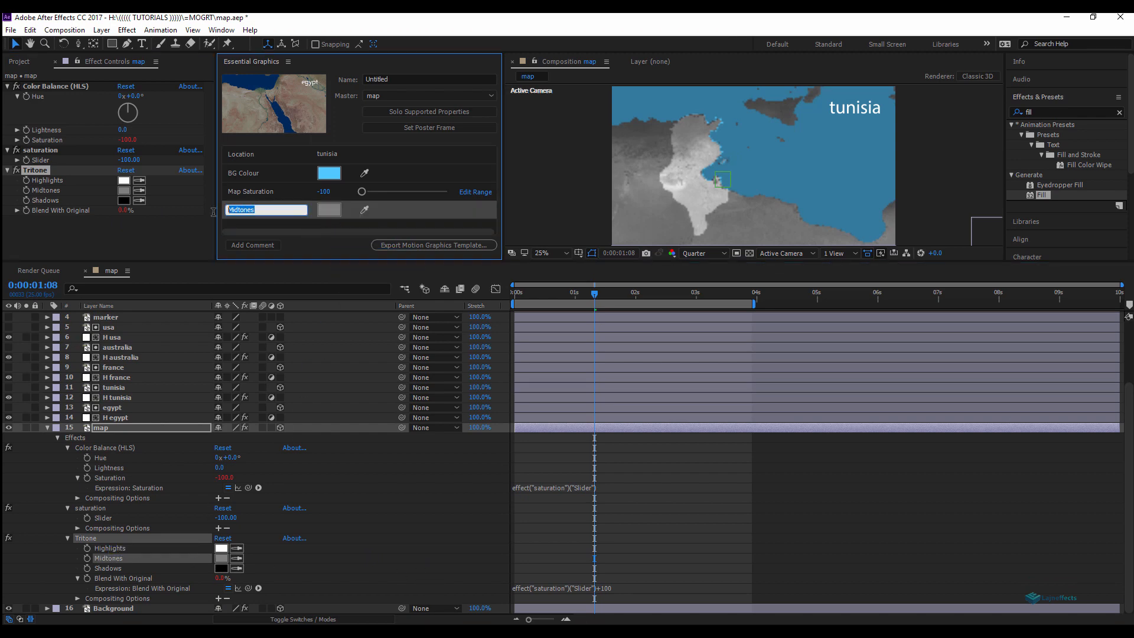
text(Map C)
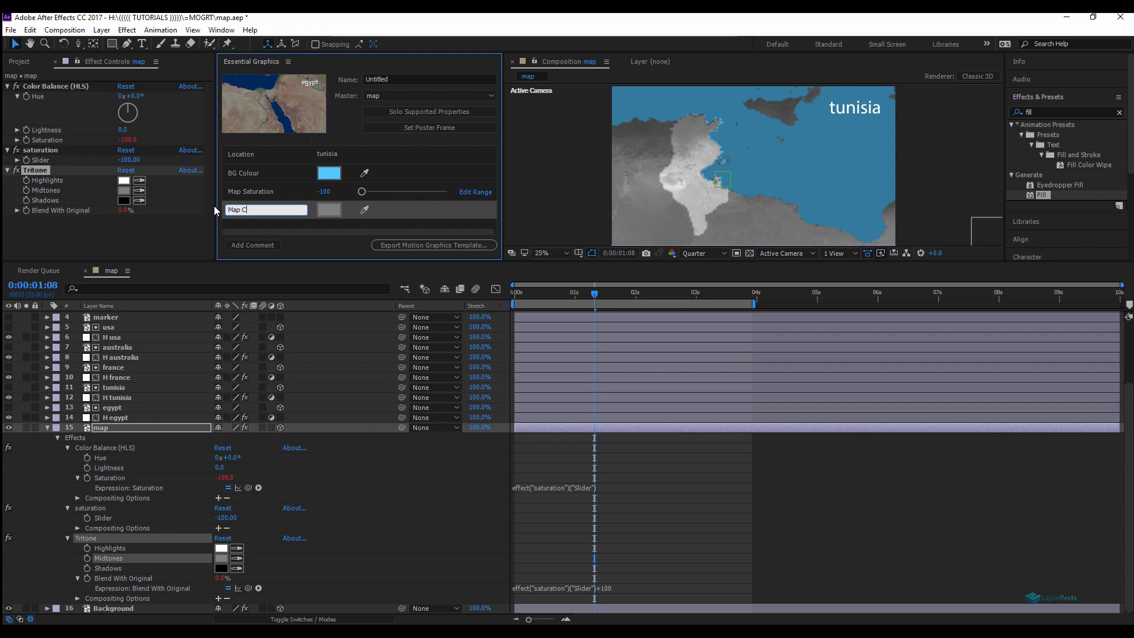
text(olour)
click(158, 232)
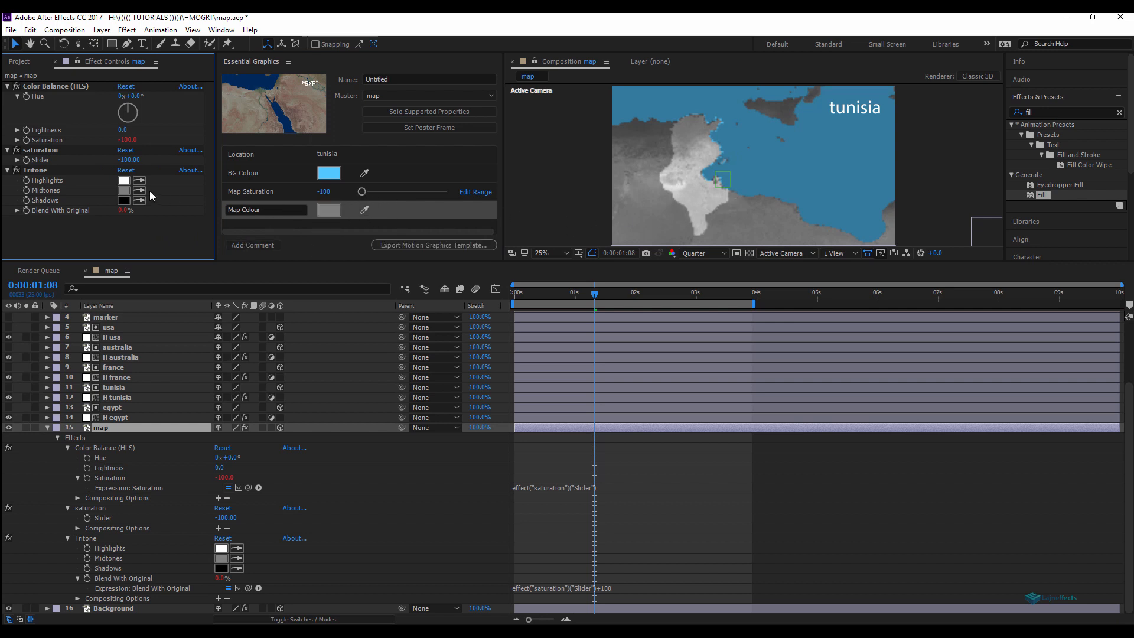
Change the Tritone midtones to green 007F09.
click(124, 191)
drag(258, 177, 228, 139)
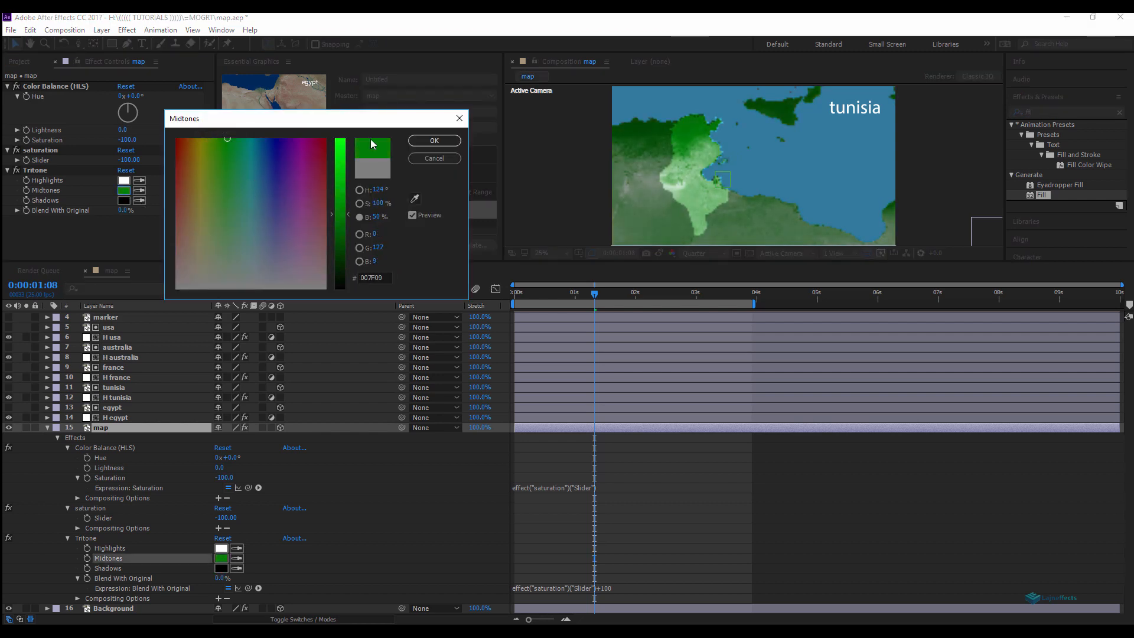
click(435, 140)
Adjust Map Saturation to about -25 to blend the green tint with the original map.
click(406, 193)
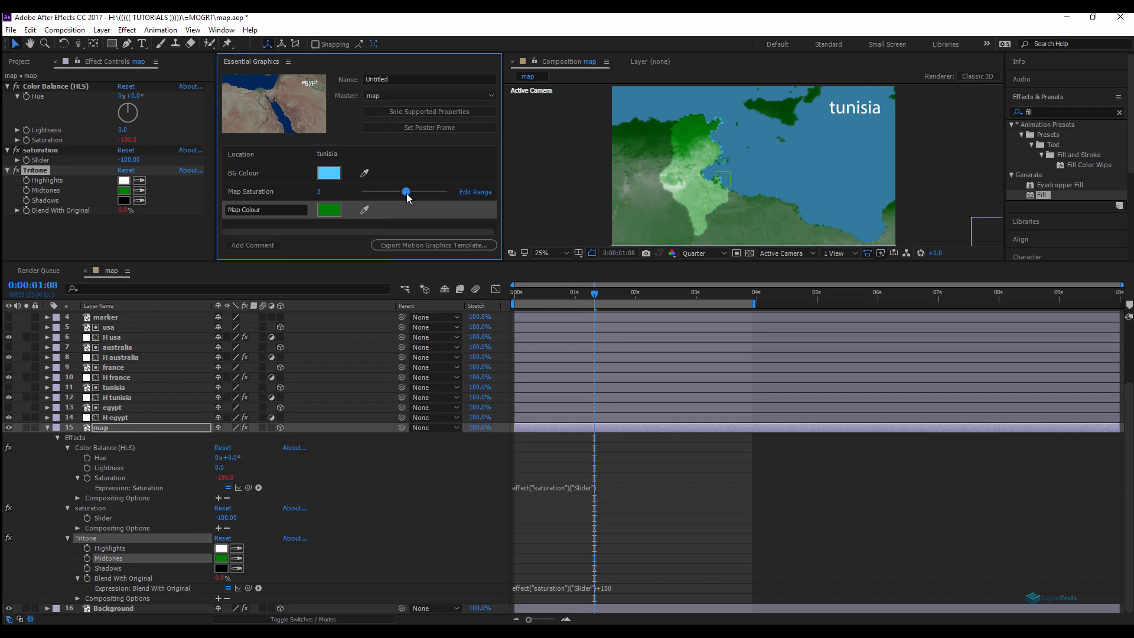
drag(407, 197, 405, 197)
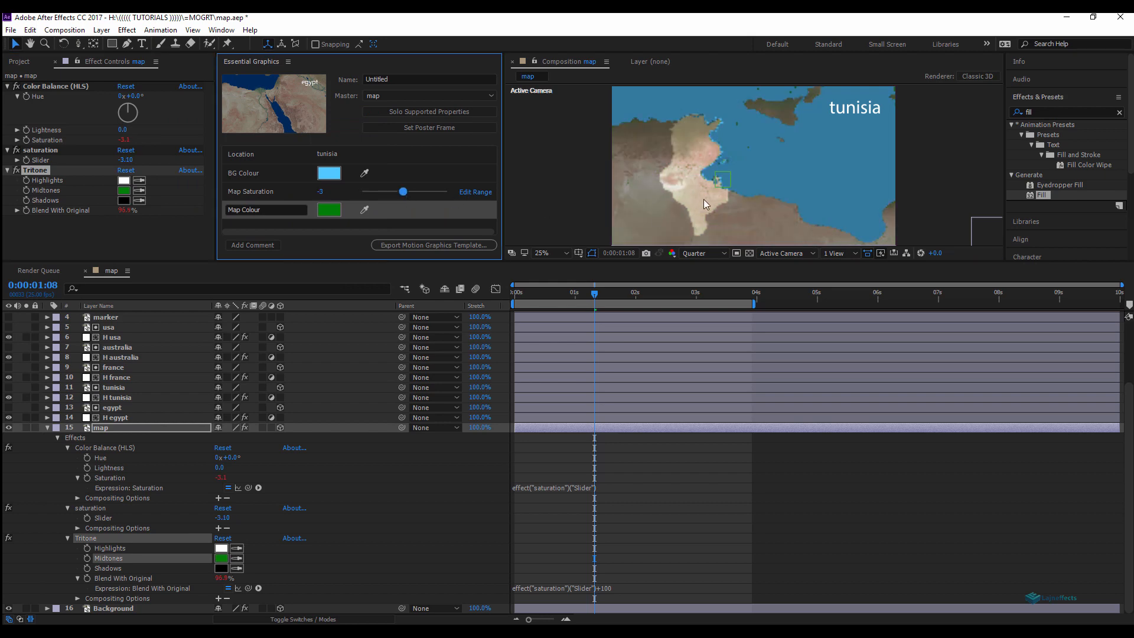
mouse_move(404, 192)
mouse_down()
mouse_move(368, 197)
mouse_move(394, 197)
mouse_up()
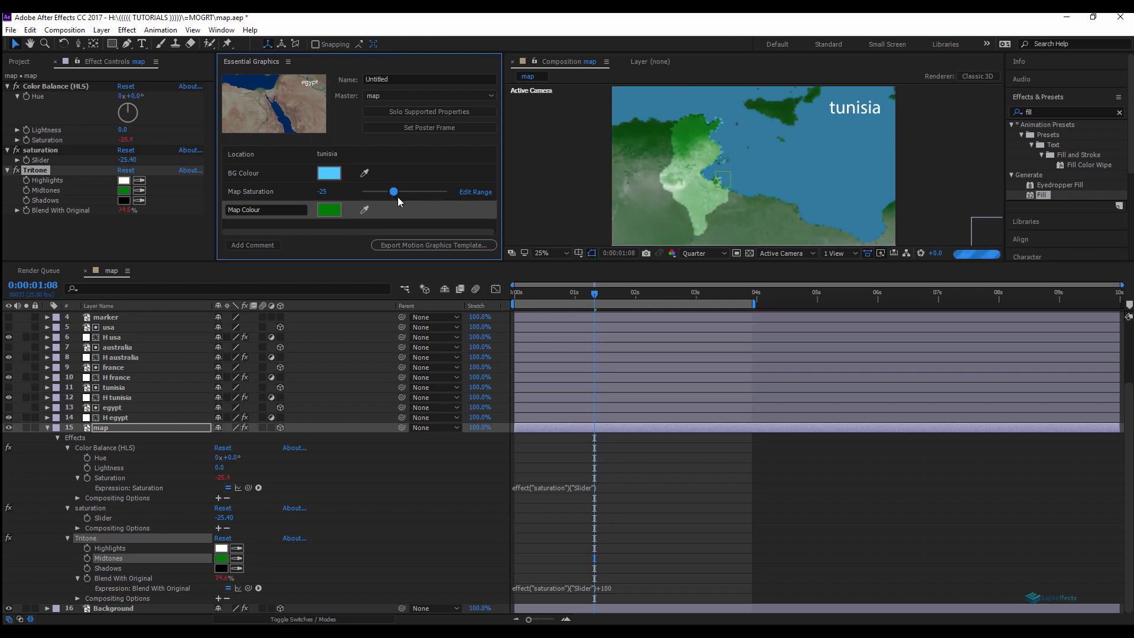
click(546, 542)
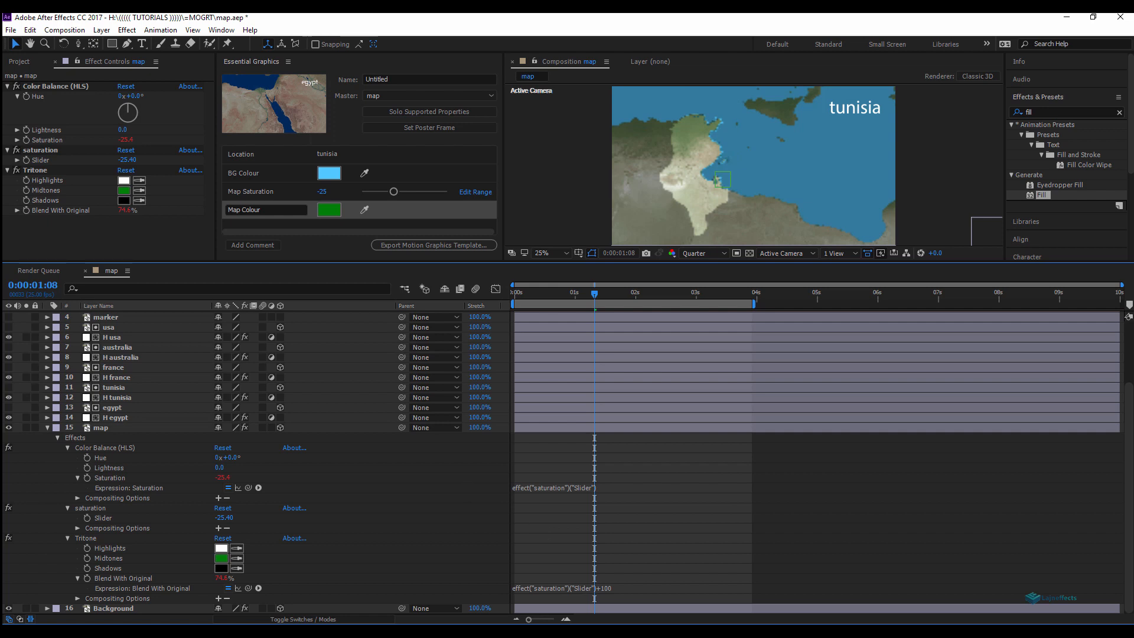
Collapse the expanded properties of the map and location layers in the timeline.
key(alt+Tab)
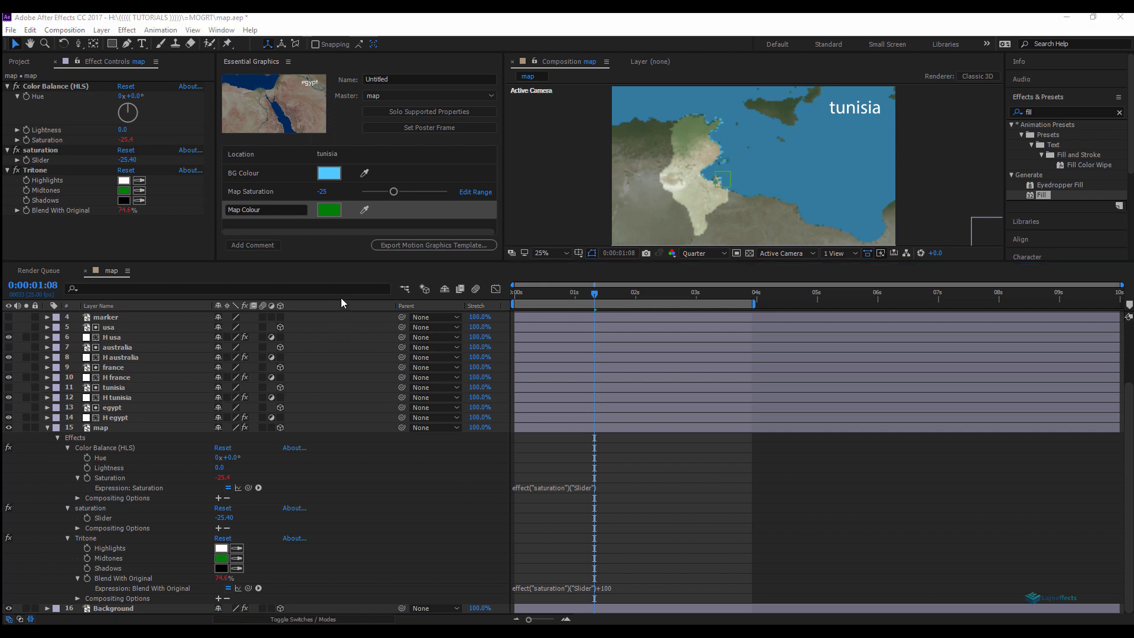
click(48, 427)
click(47, 426)
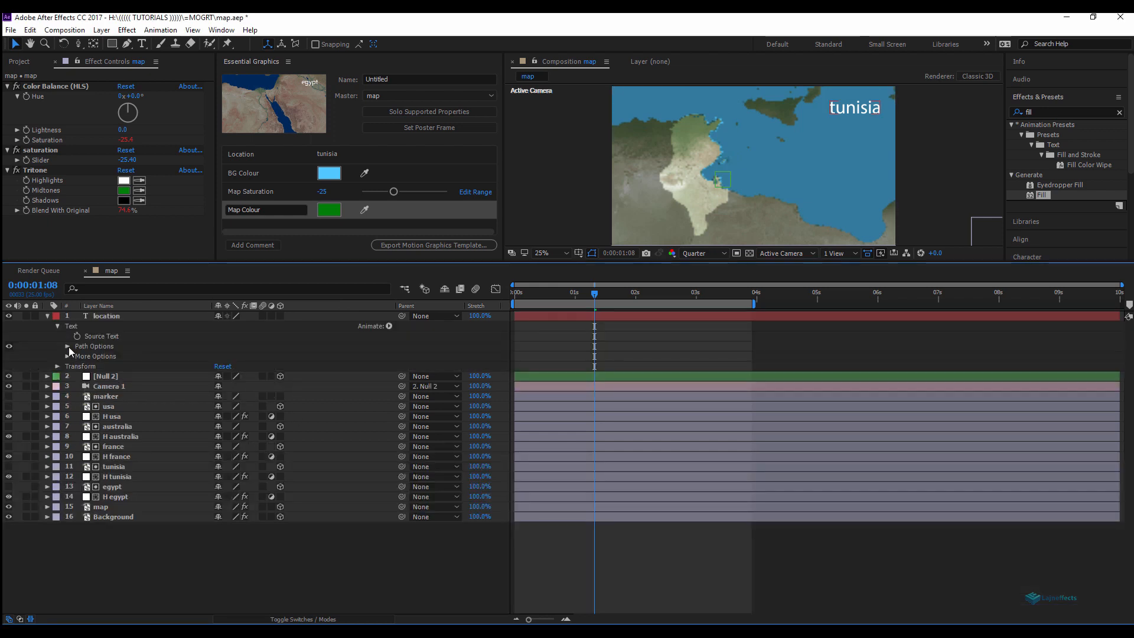
click(47, 316)
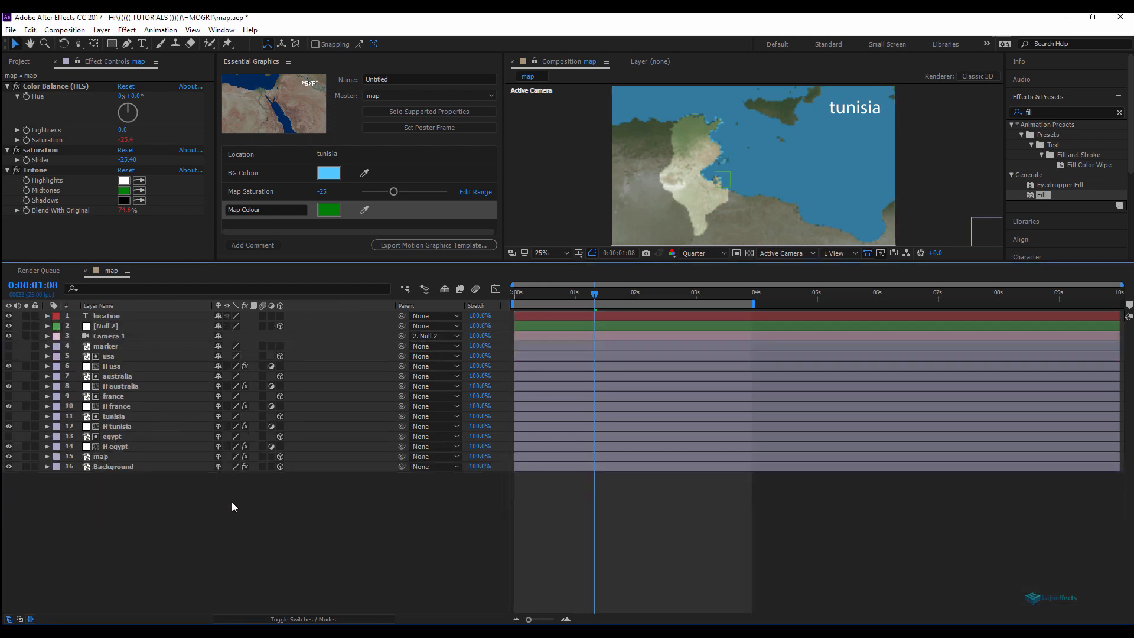
Create a new adjustment layer in the map composition and rename it grid.
right_click(218, 518)
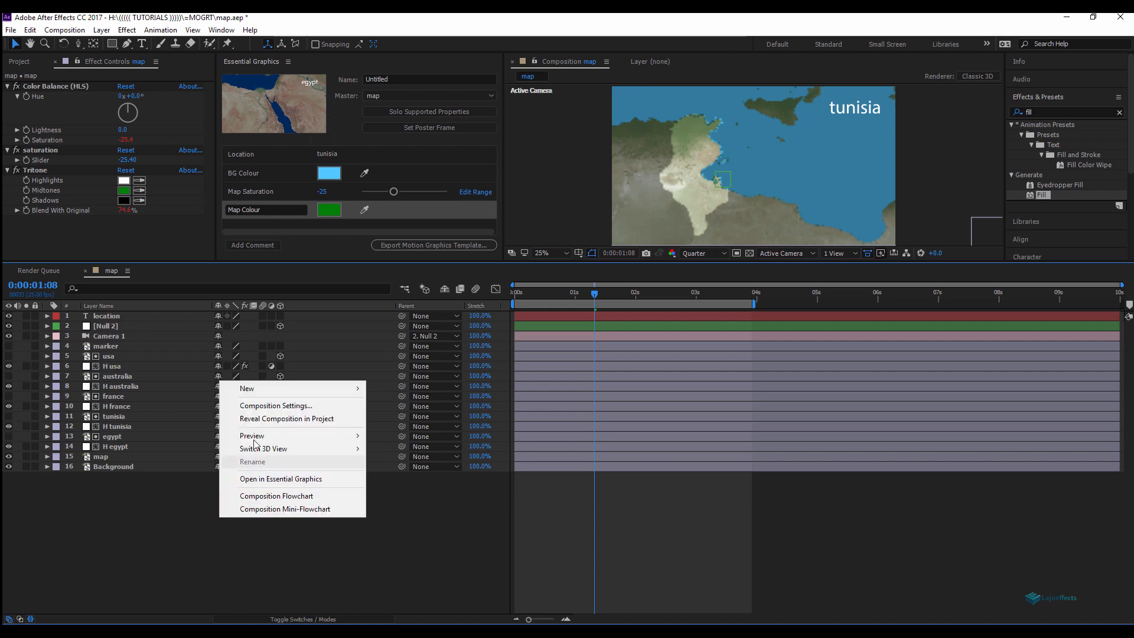
mouse_move(255, 390)
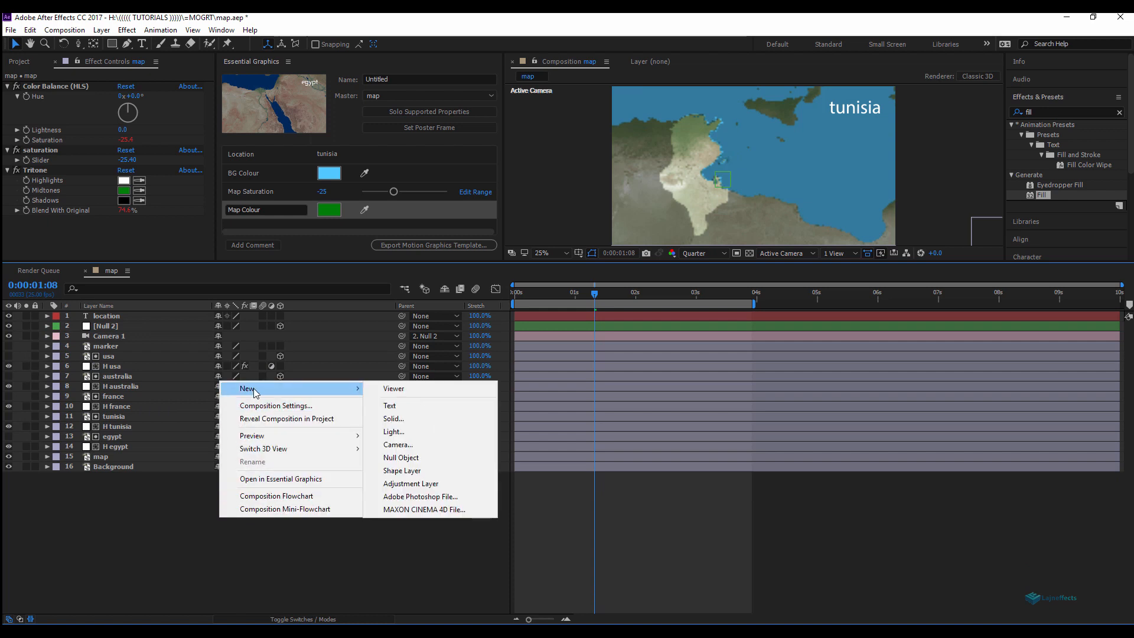
click(430, 482)
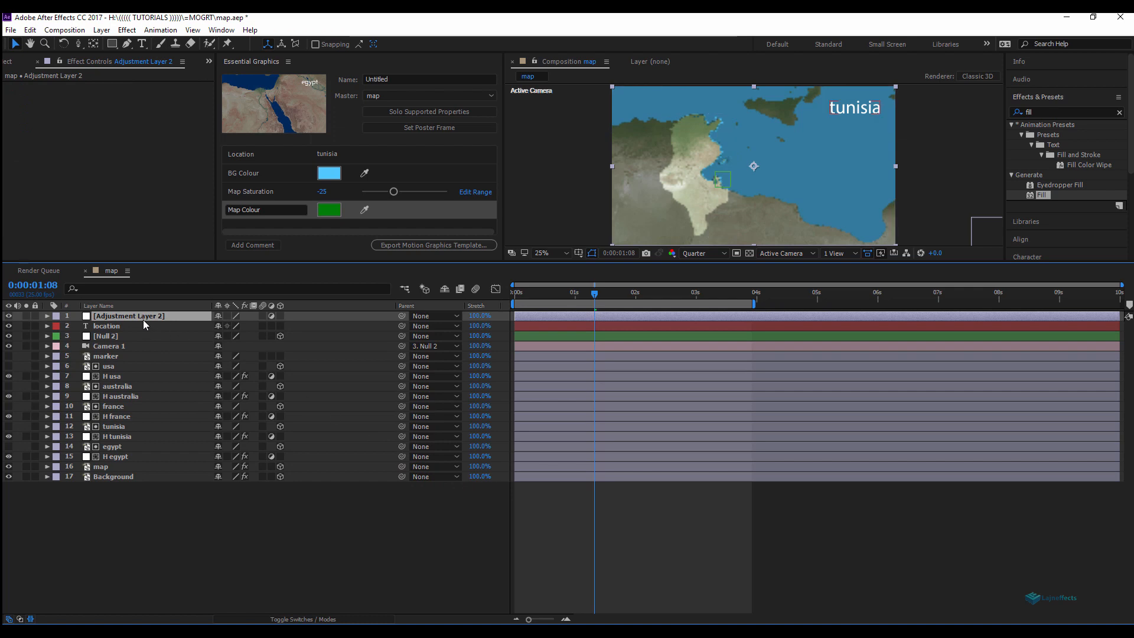
key(Return)
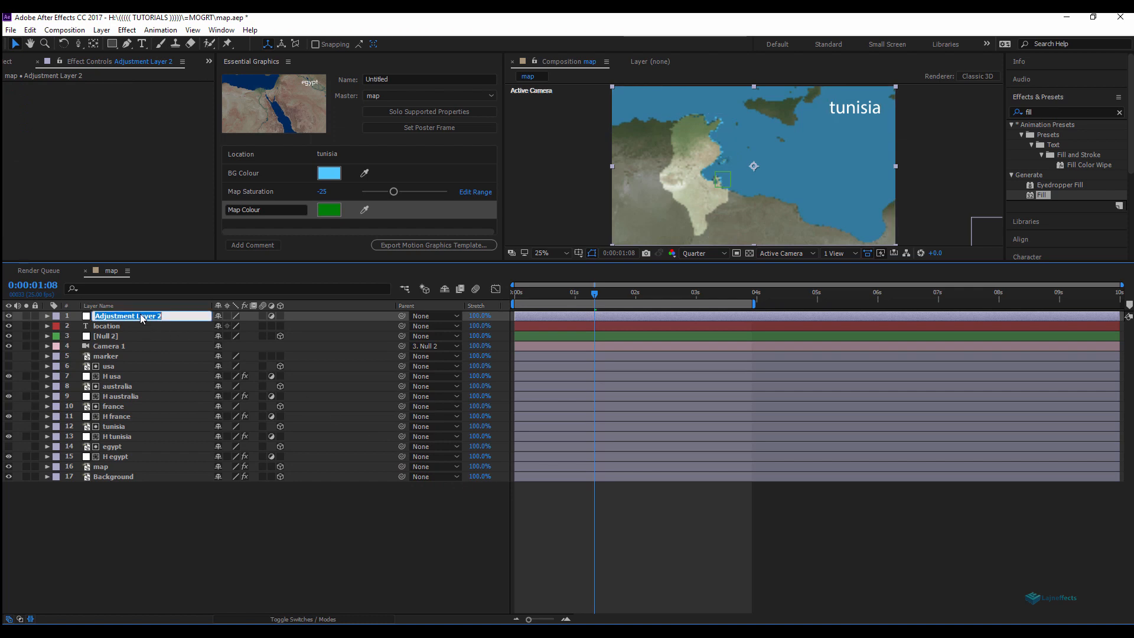
text(grid)
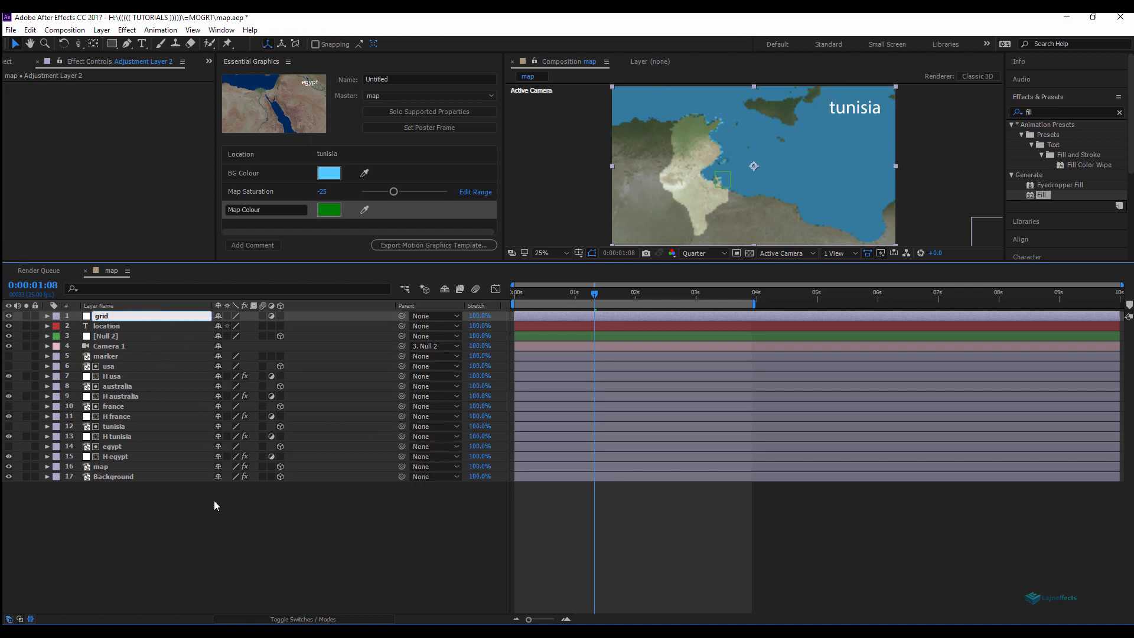
key(Return)
Find the Grid effect by searching for "grid" and apply it to the grid adjustment layer.
click(1014, 111)
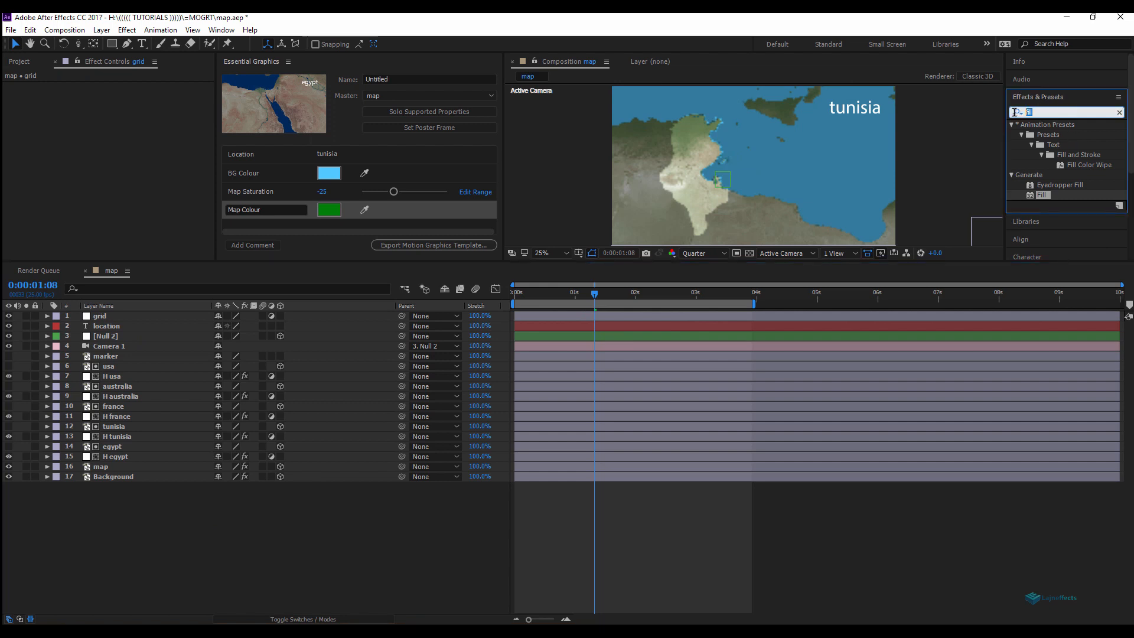
text(grid)
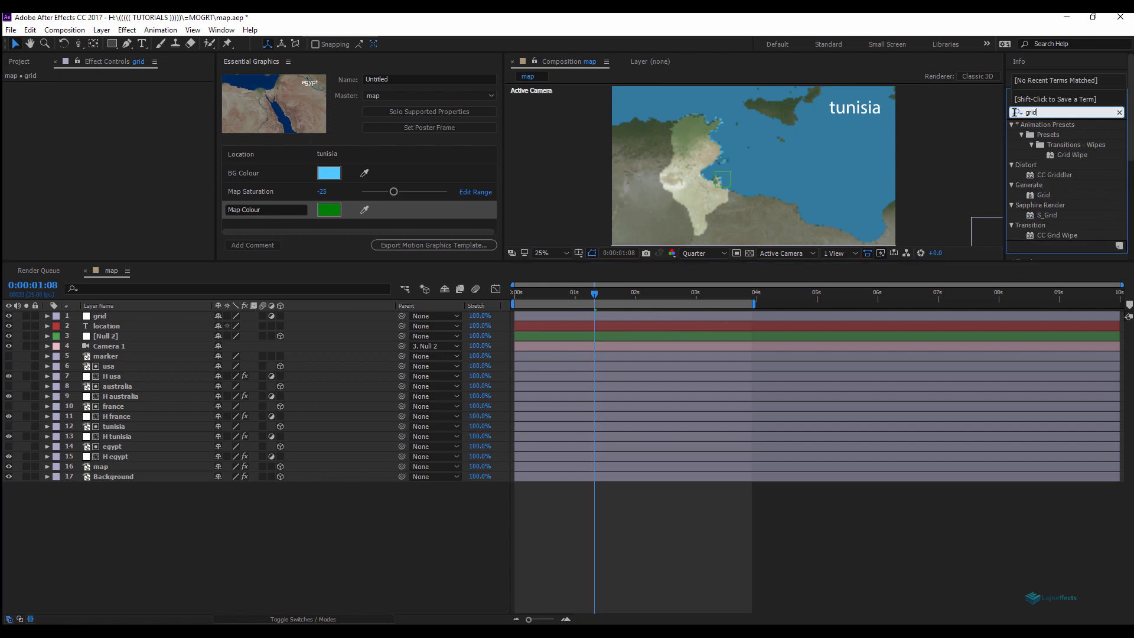
click(1045, 194)
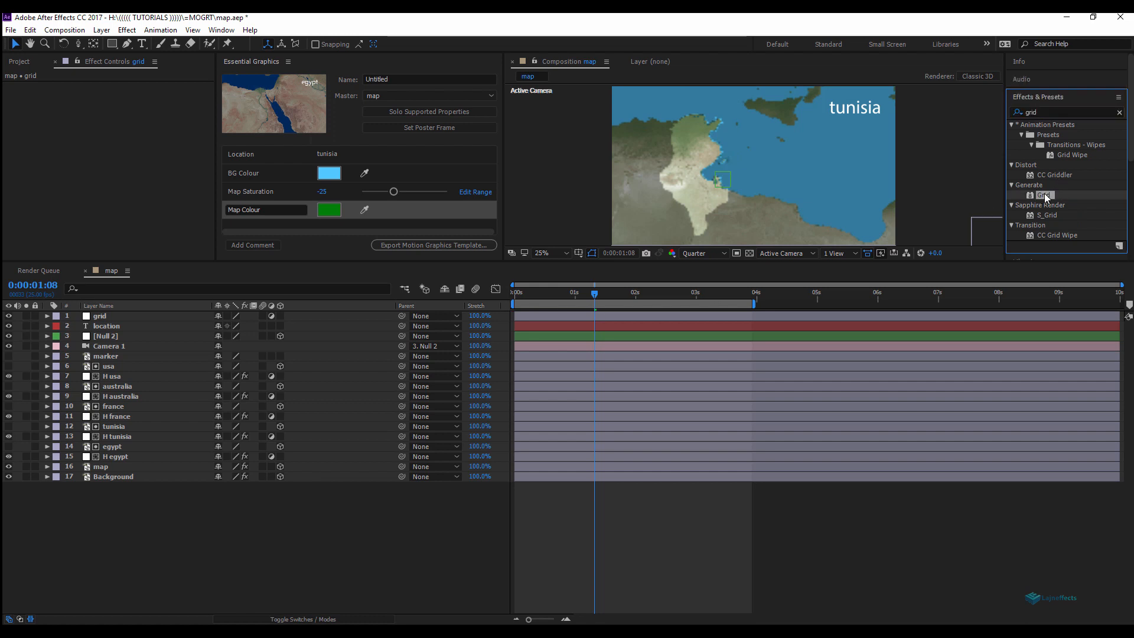
drag(1044, 194, 596, 317)
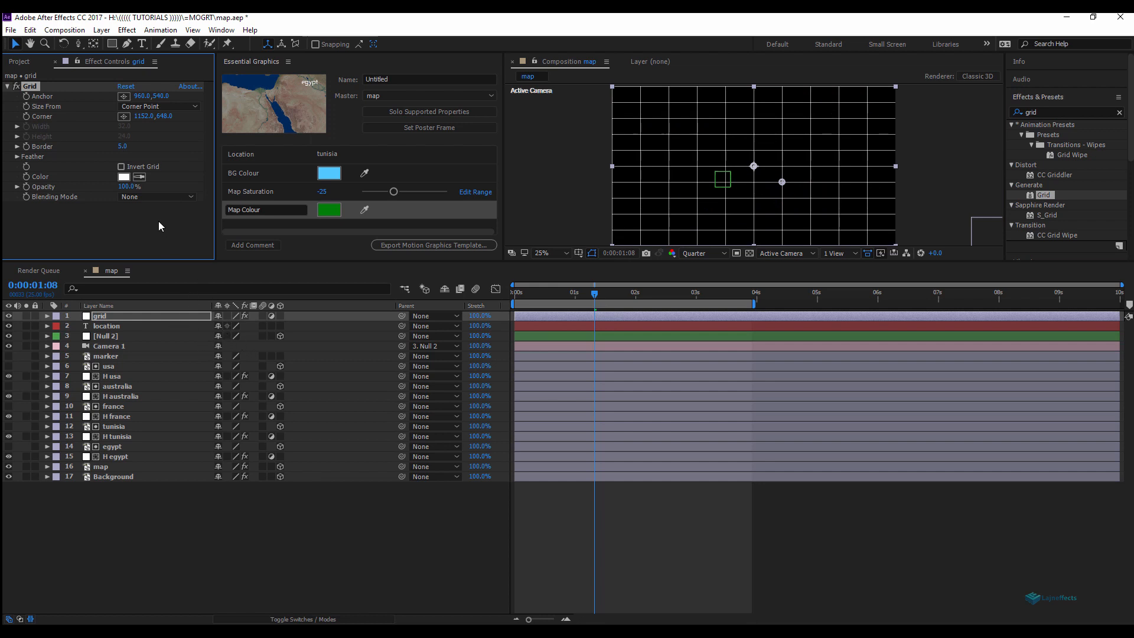
Set the Grid effect's blending mode to Overlay and tighten the grid by moving its corner point to about 1008, 579.
click(151, 196)
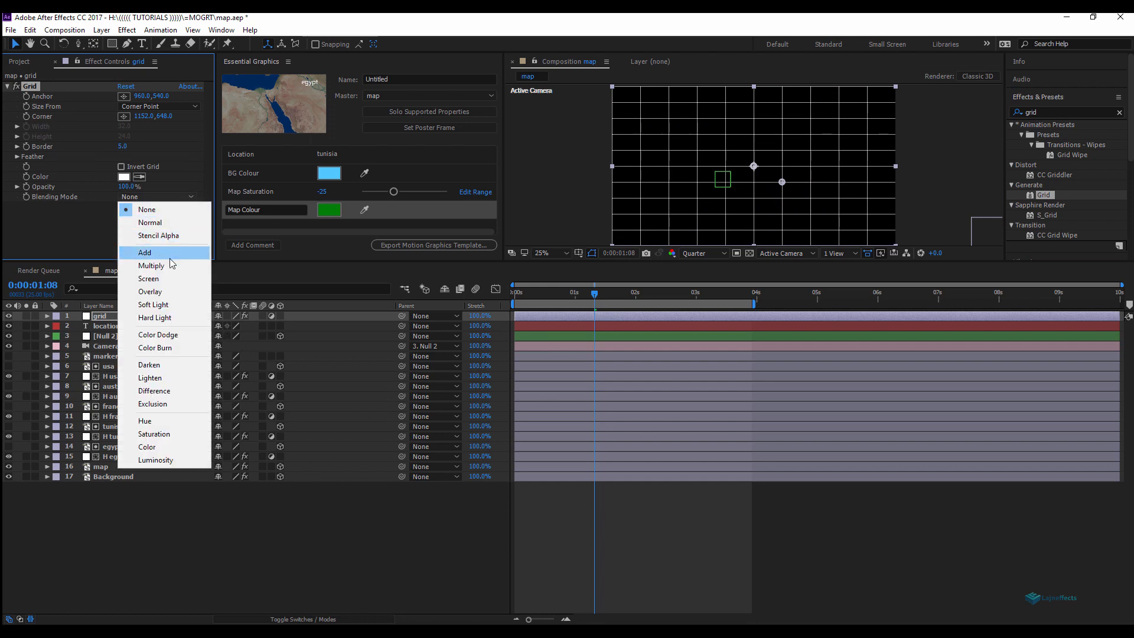
click(162, 293)
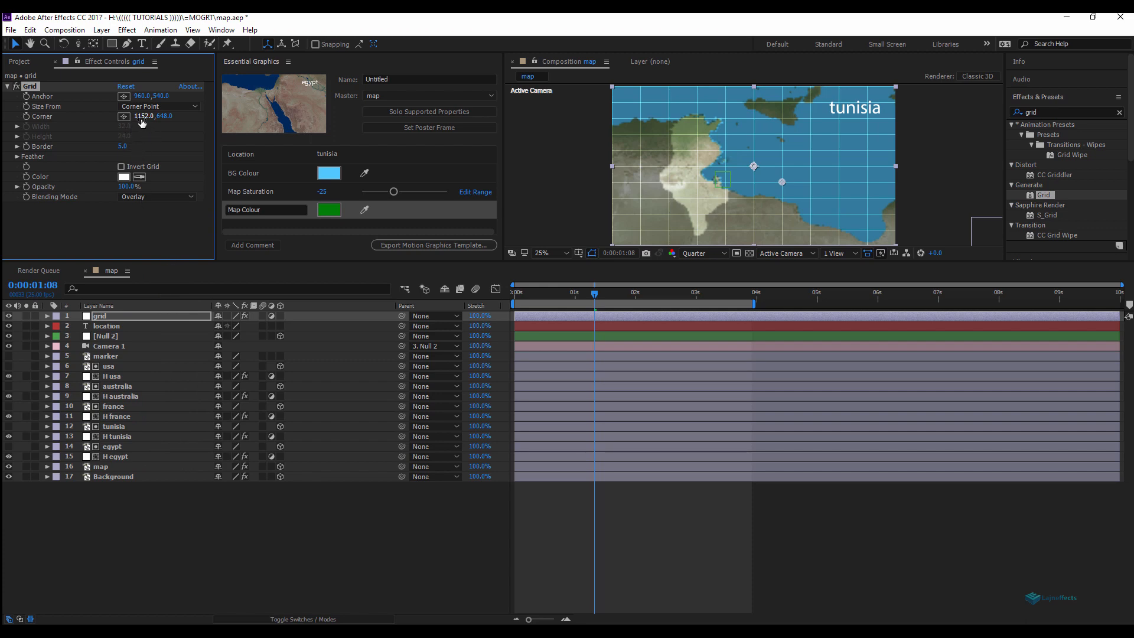
drag(141, 122, 102, 132)
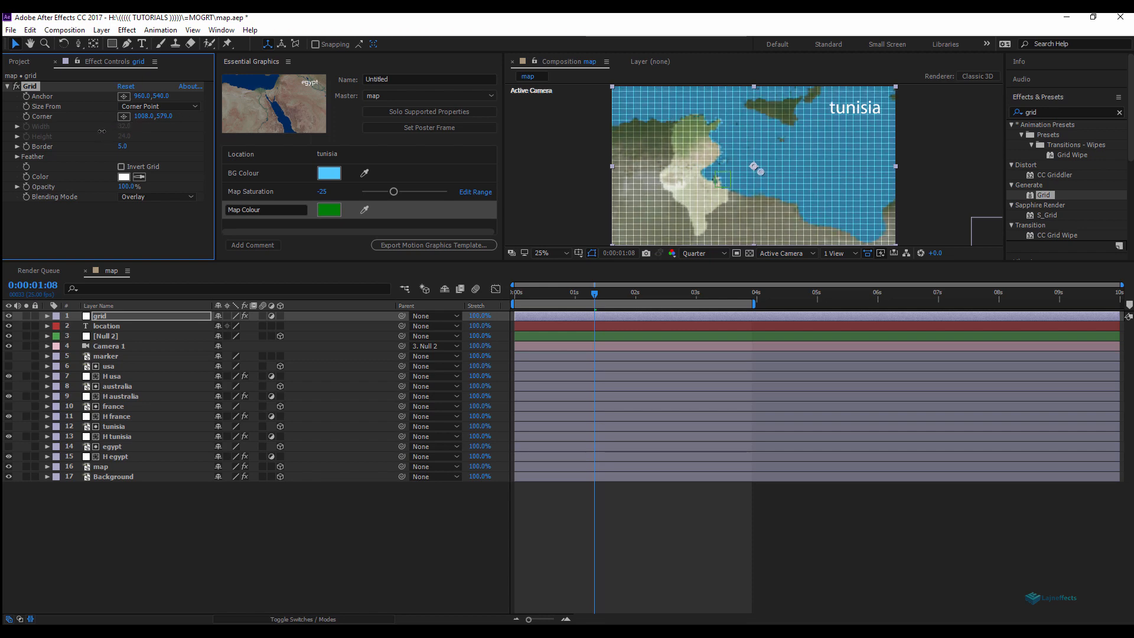
click(136, 224)
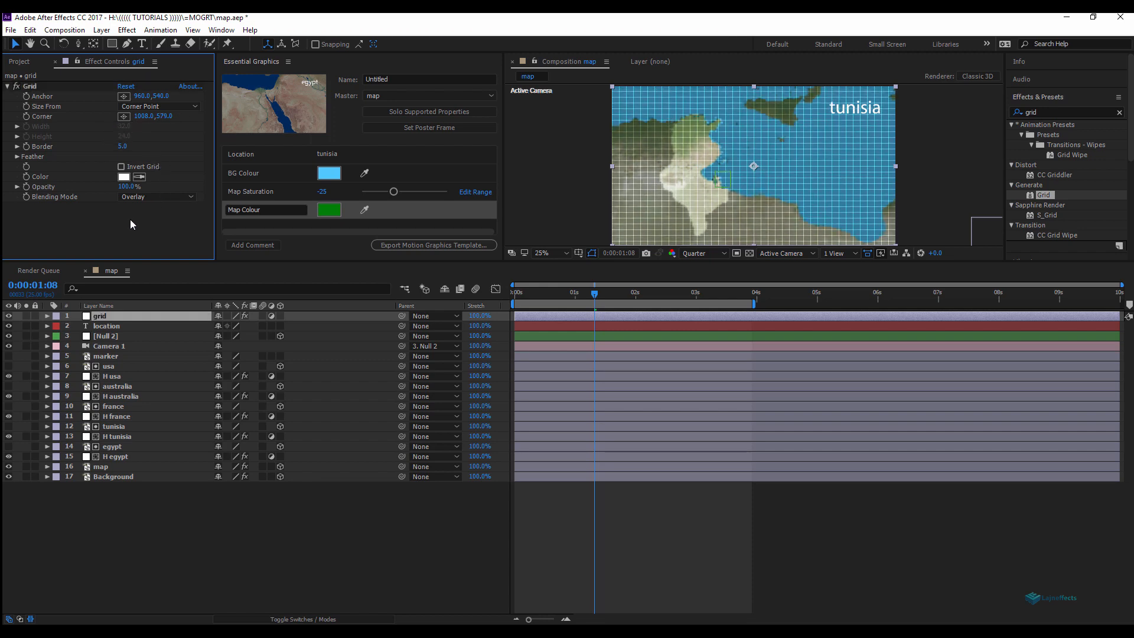
Change the Grid effect's line colour to dark grey 1D1D1D.
click(125, 178)
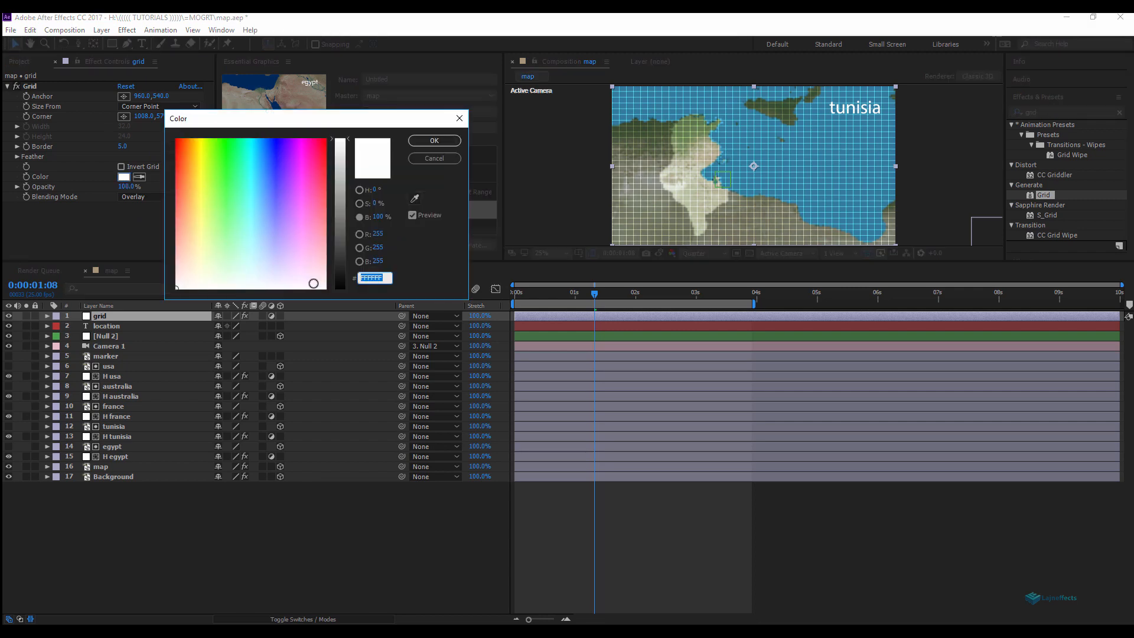
click(338, 273)
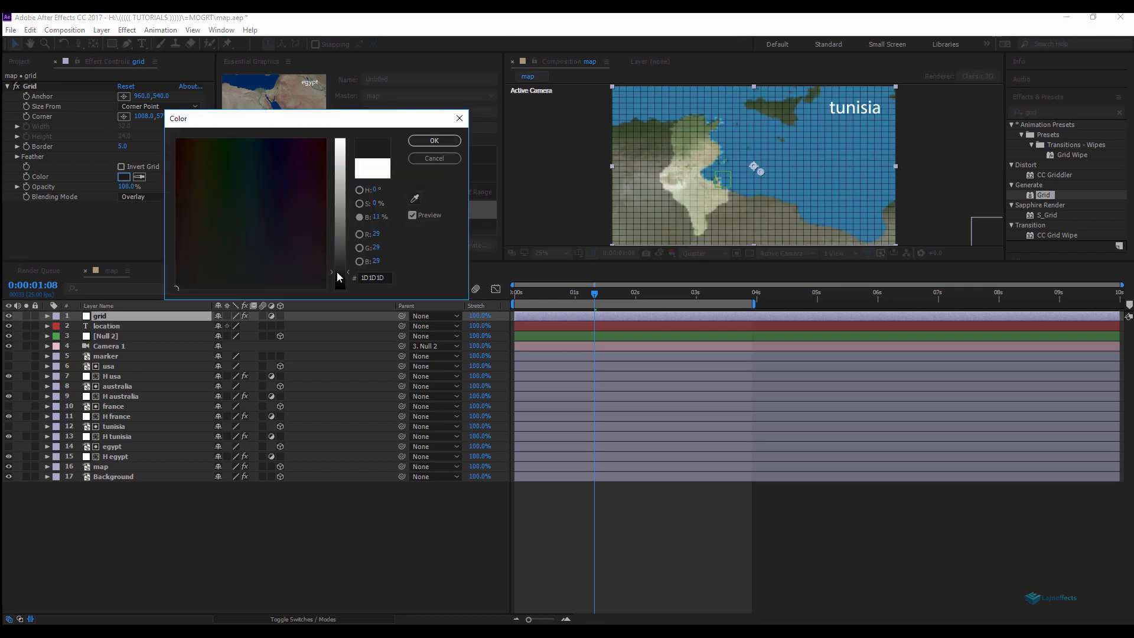
click(421, 140)
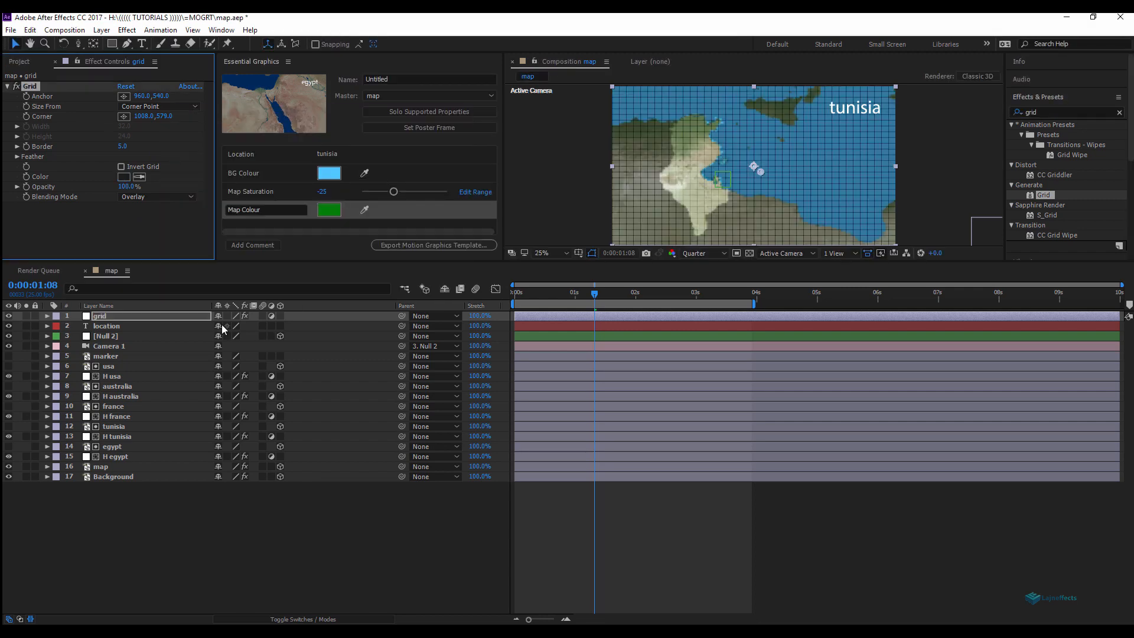
Place the grid layer between the map and Background layers and set its opacity to 35%.
click(166, 316)
key(t)
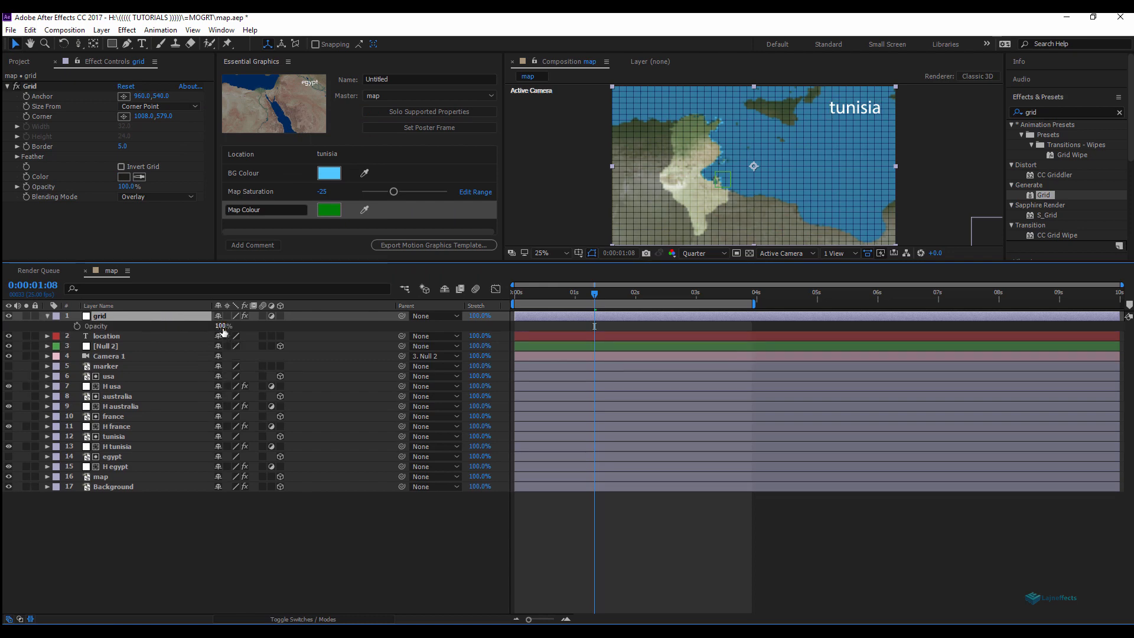
drag(223, 330, 166, 327)
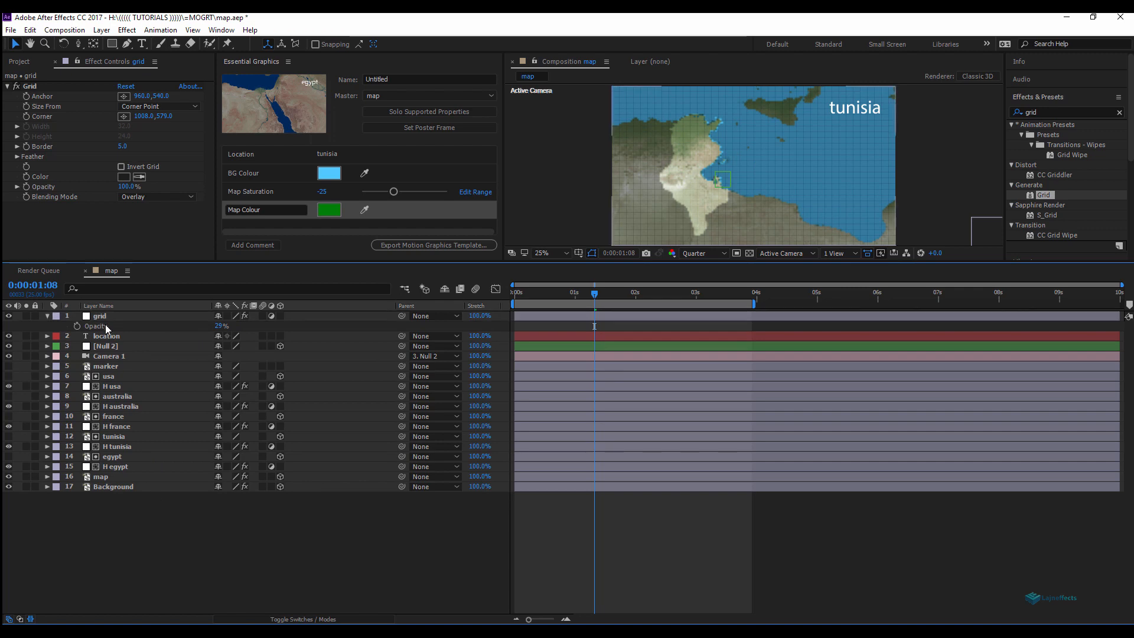
drag(97, 319, 129, 481)
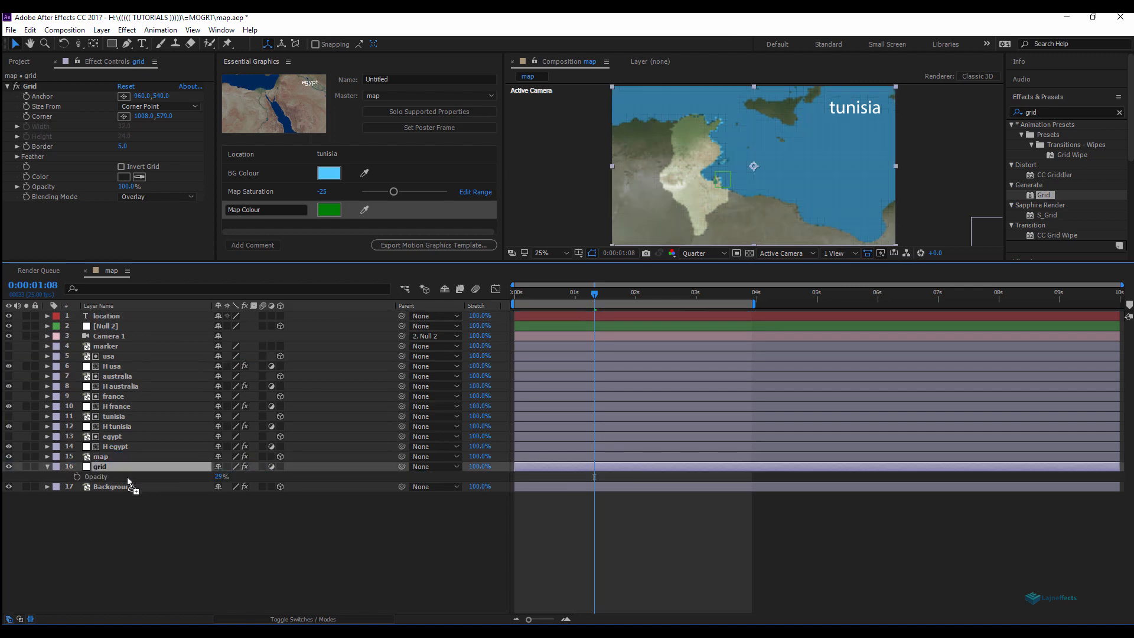
click(220, 477)
text(35)
key(Return)
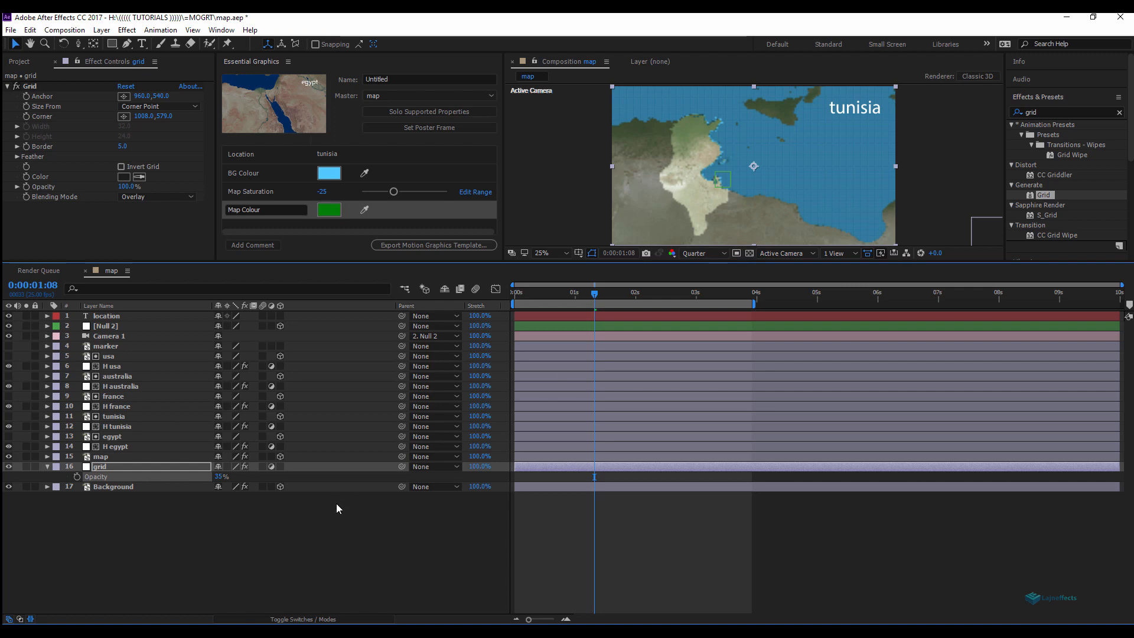
click(201, 542)
Enlarge the upper panels' area and add a Checkbox Control expression effect to the grid layer.
click(100, 468)
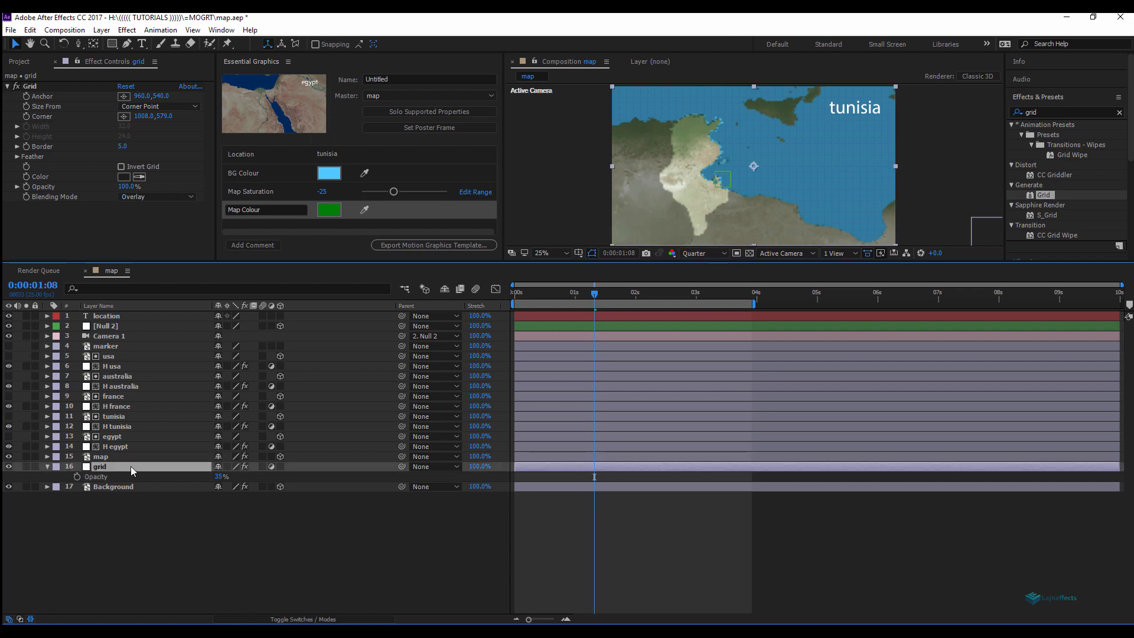
drag(338, 265, 337, 312)
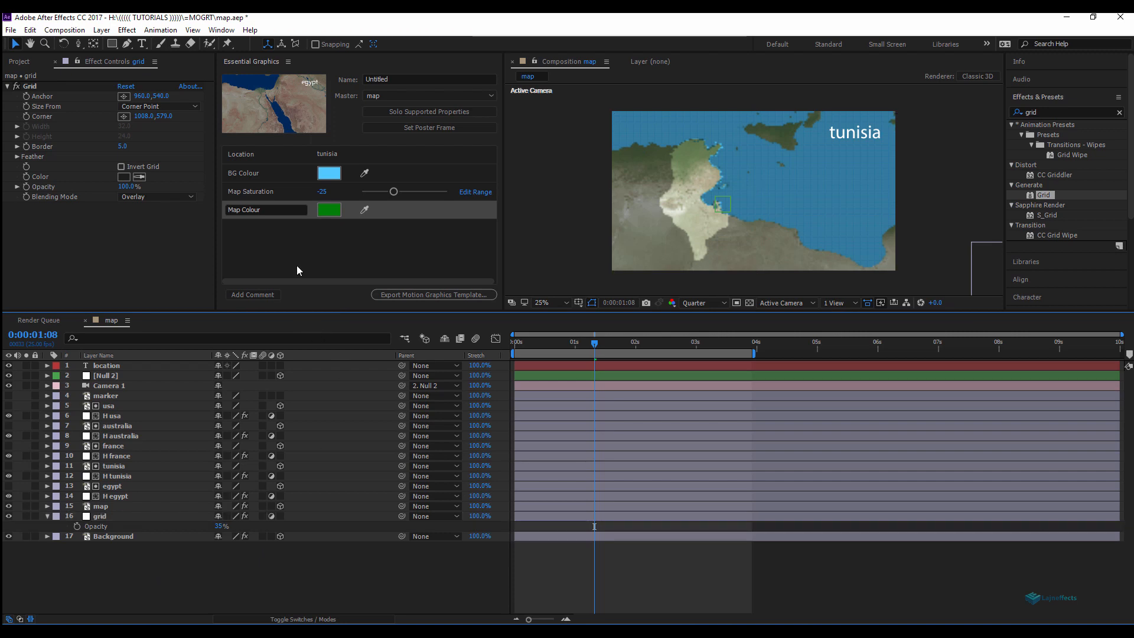
click(127, 518)
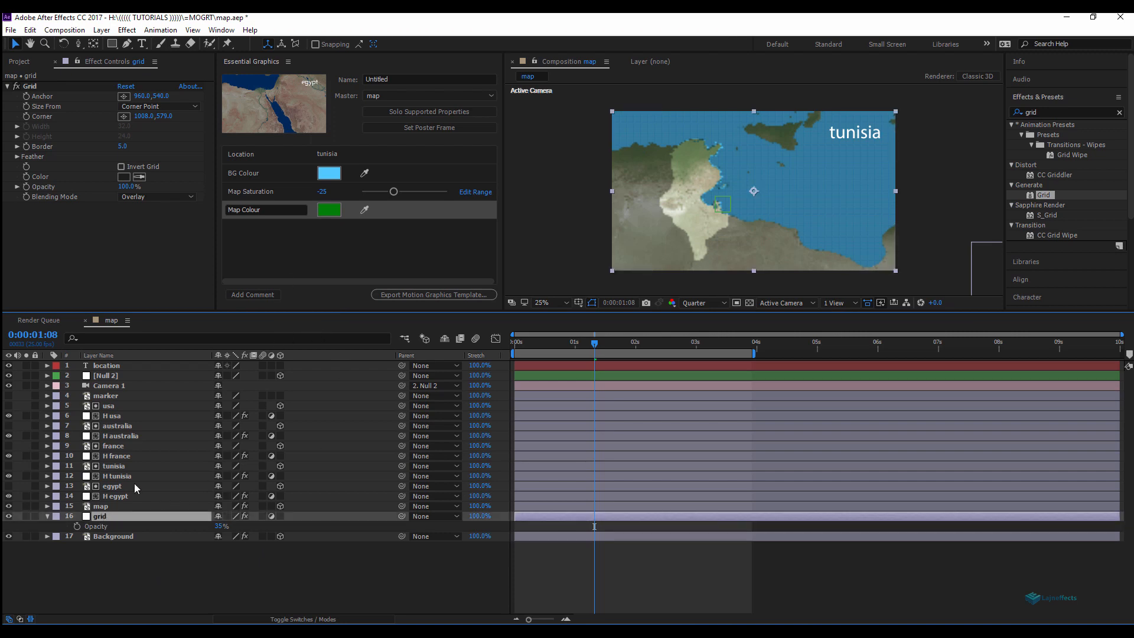
right_click(98, 243)
mouse_move(180, 154)
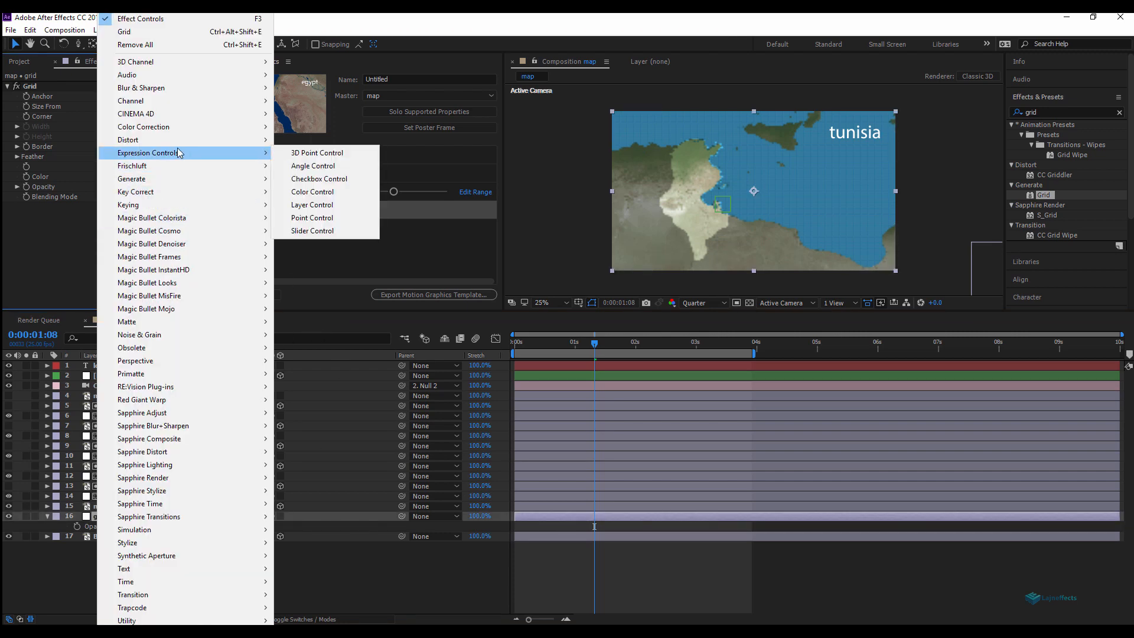
click(329, 182)
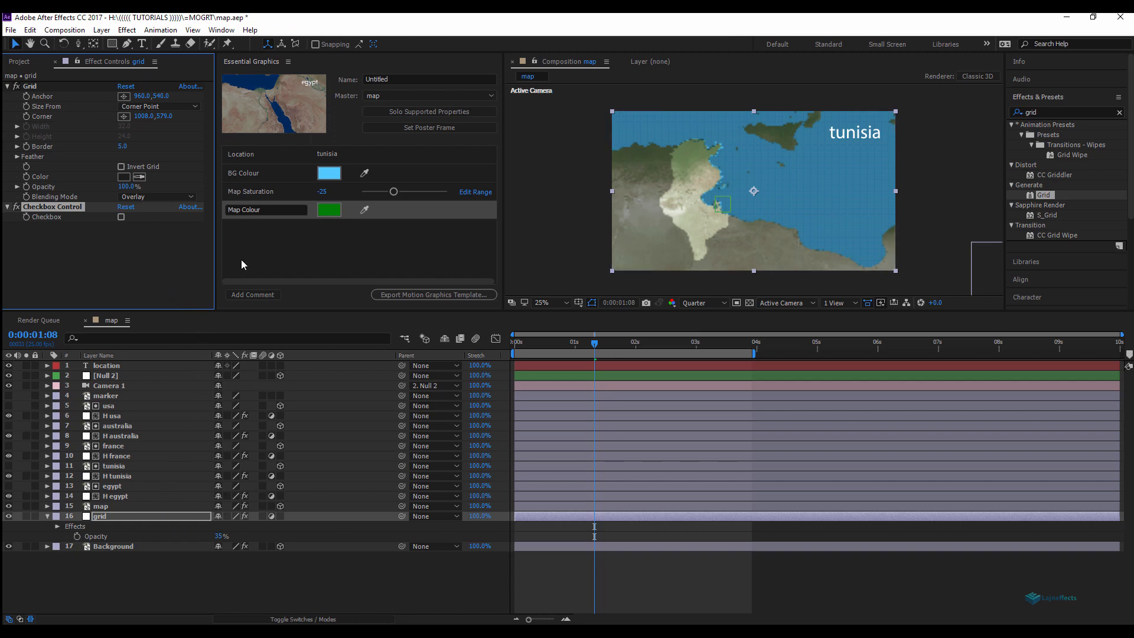
Add this expression to the grid layer's opacity: ch=effect("Checkbox Control")("Checkbox"); if(ch== true){35;}else{0;}.
click(140, 583)
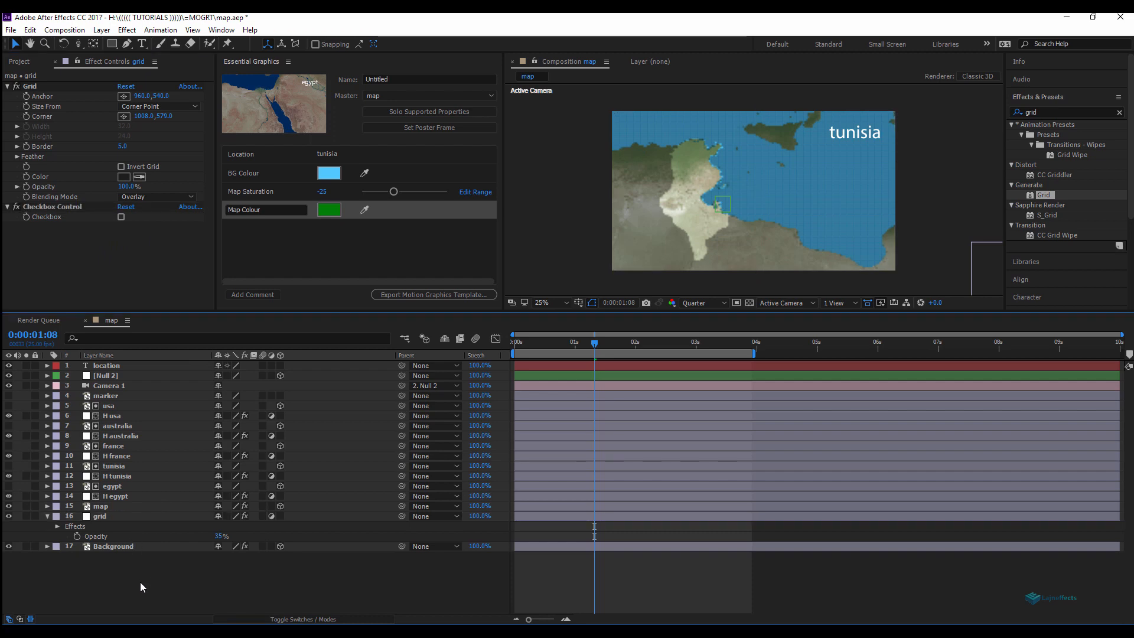
click(102, 517)
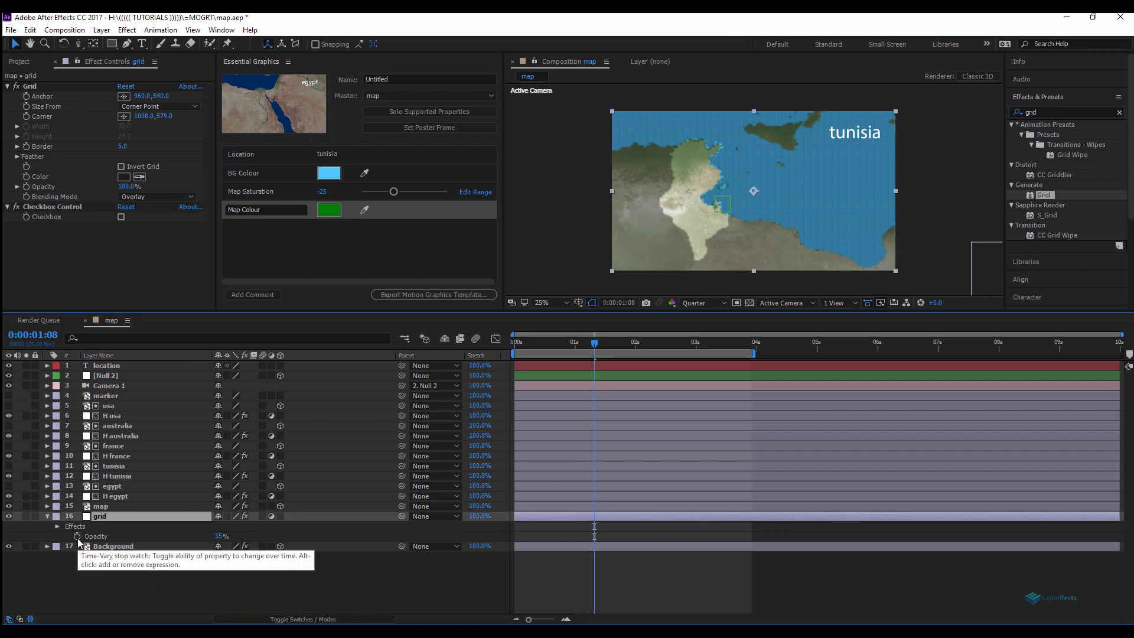
alt+click(77, 537)
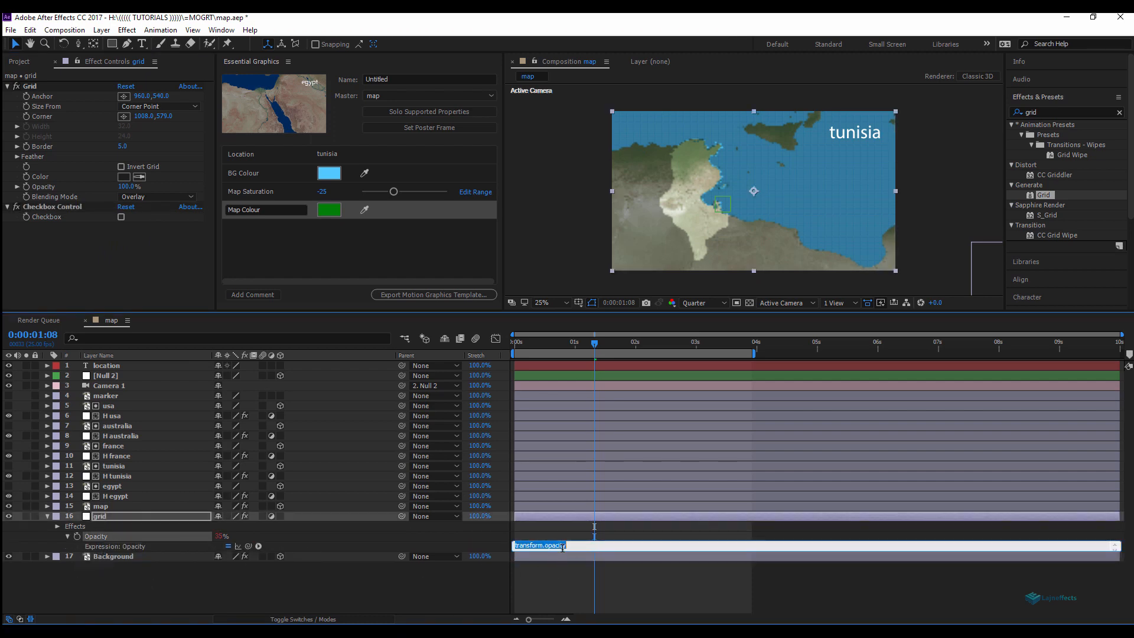
text(i)
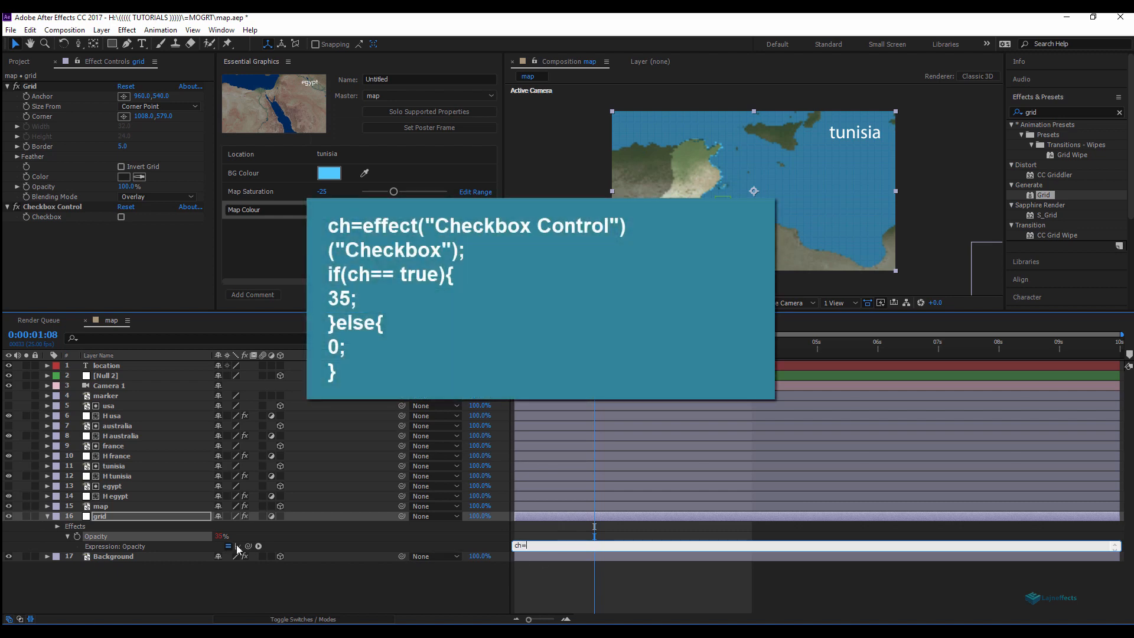
drag(248, 546, 46, 217)
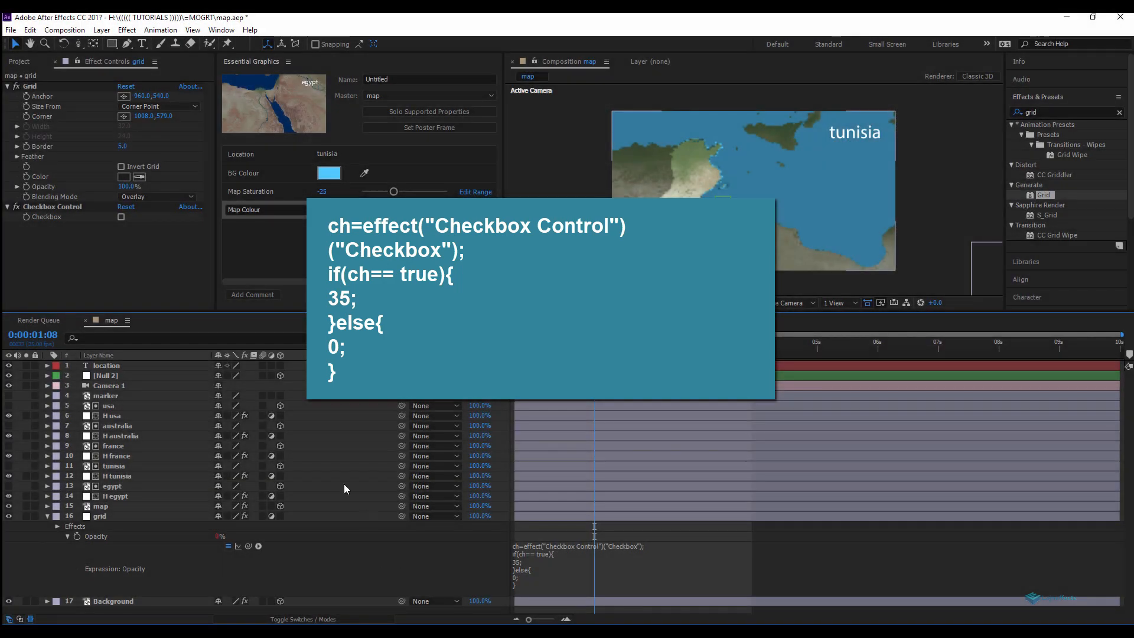
Test the grid's visibility toggle by switching the Checkbox Control on and back off.
click(121, 217)
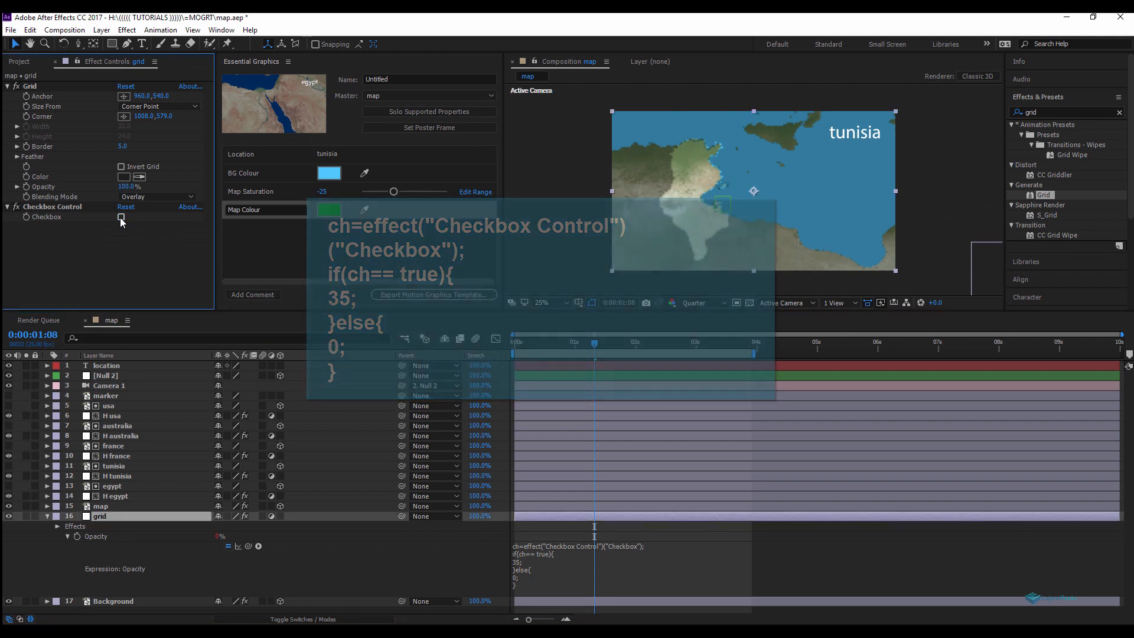
click(121, 218)
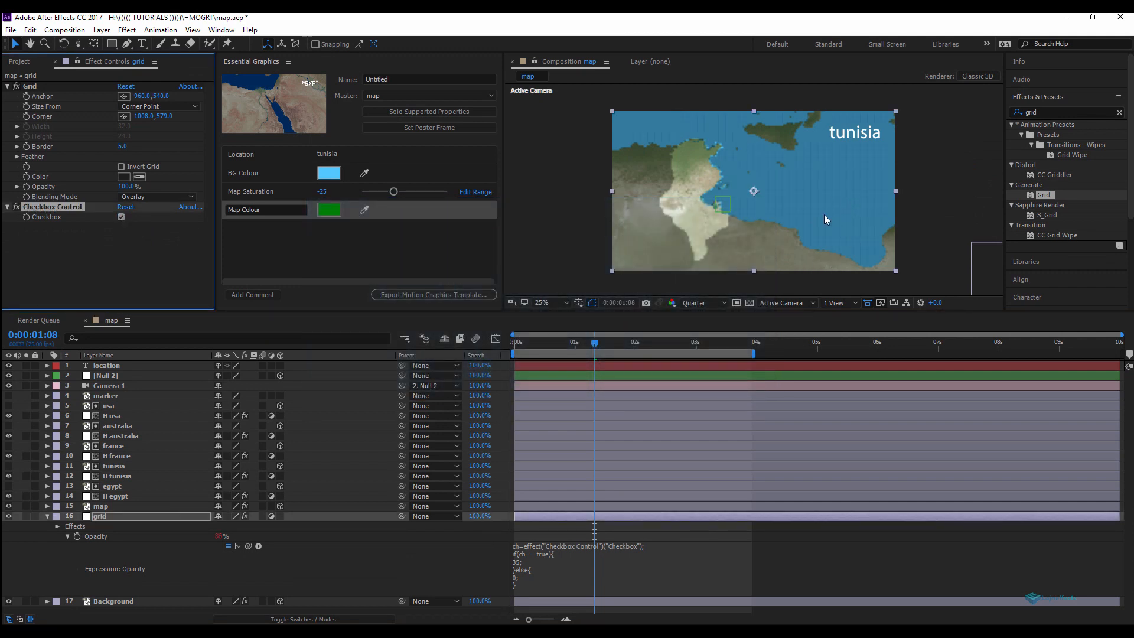
click(122, 217)
click(420, 535)
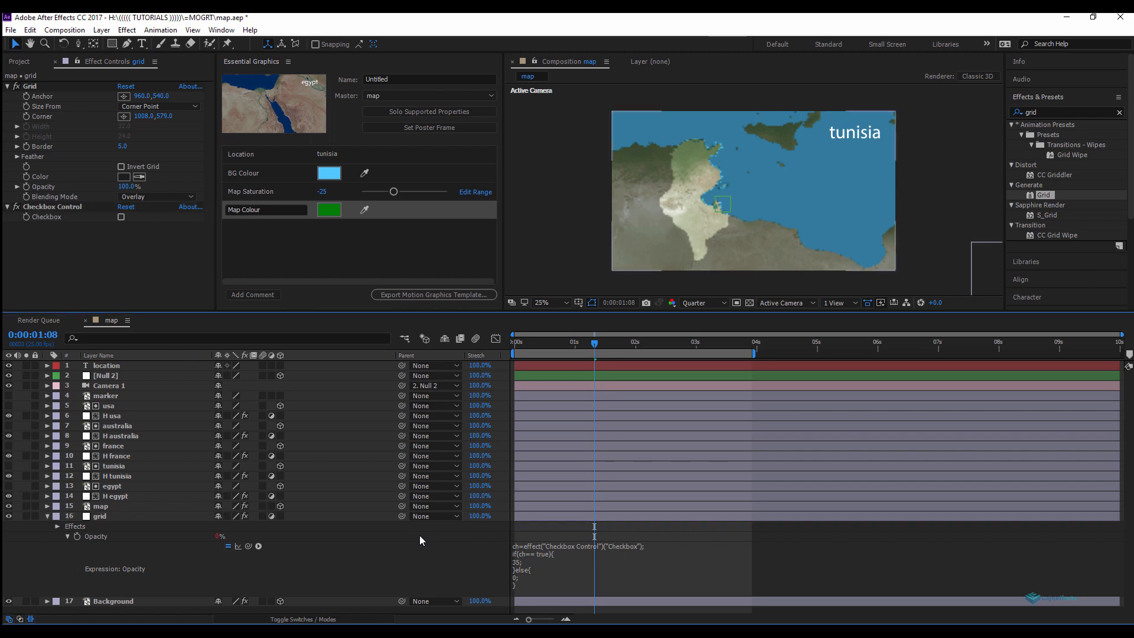
Add the grid layer's Checkbox property to Essential Graphics, name it Grid and switch it on.
click(102, 516)
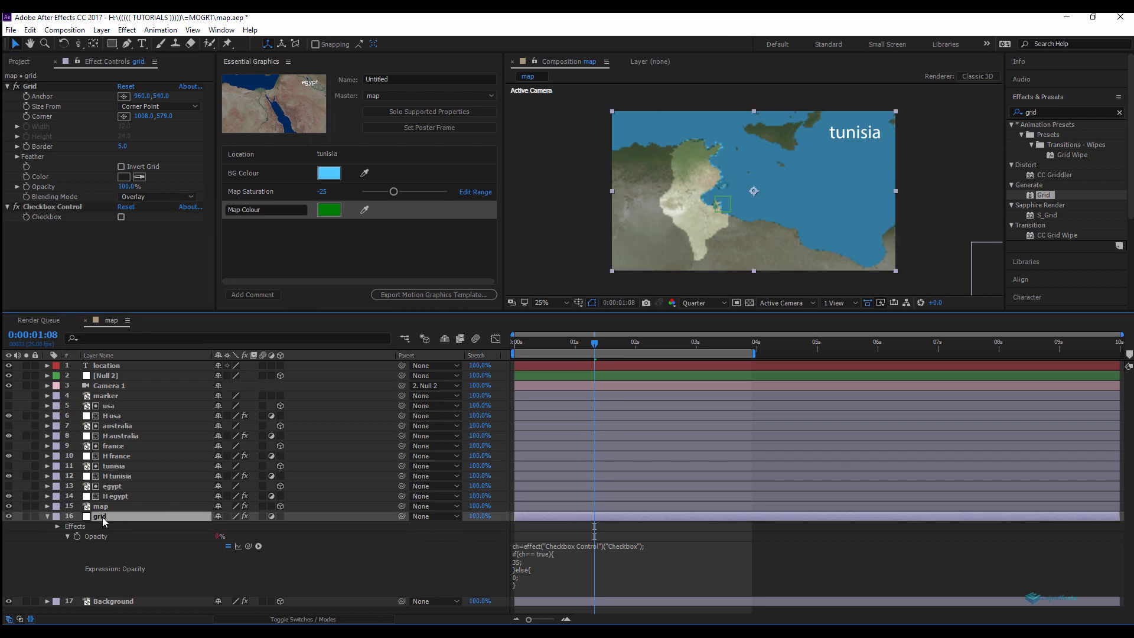
key(e)
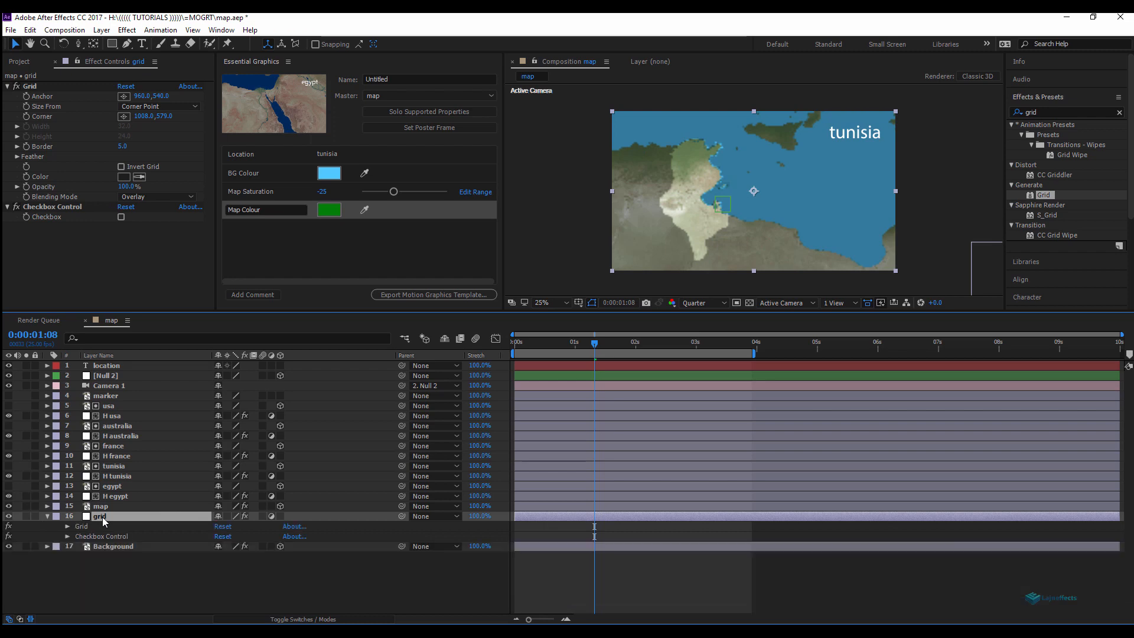
click(68, 536)
drag(112, 546, 299, 251)
click(268, 228)
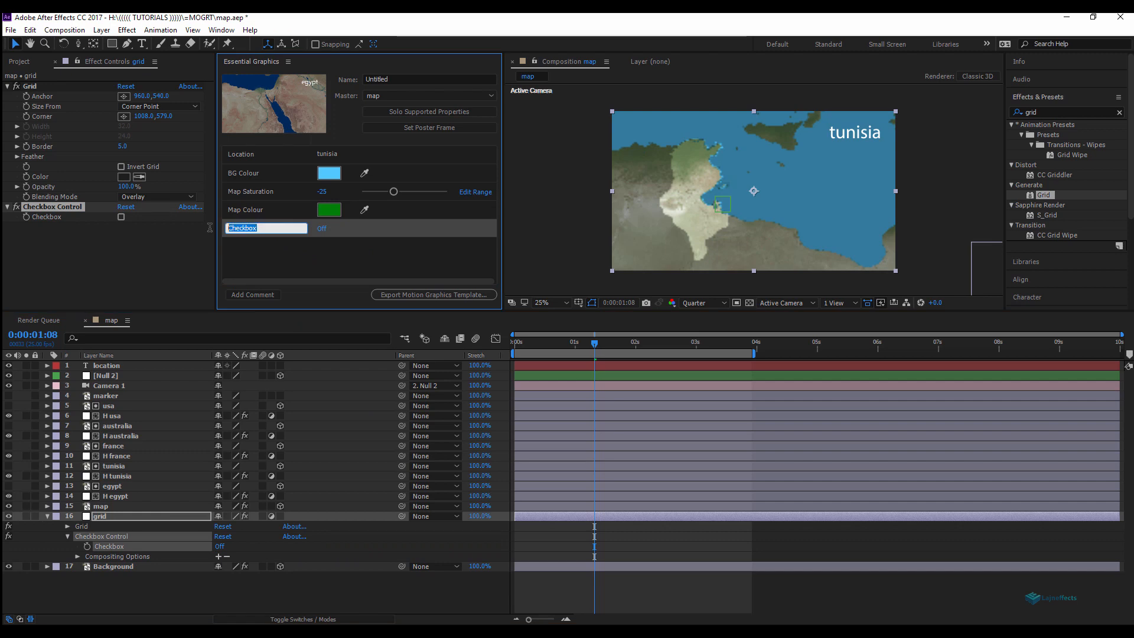
text(Grid)
click(307, 257)
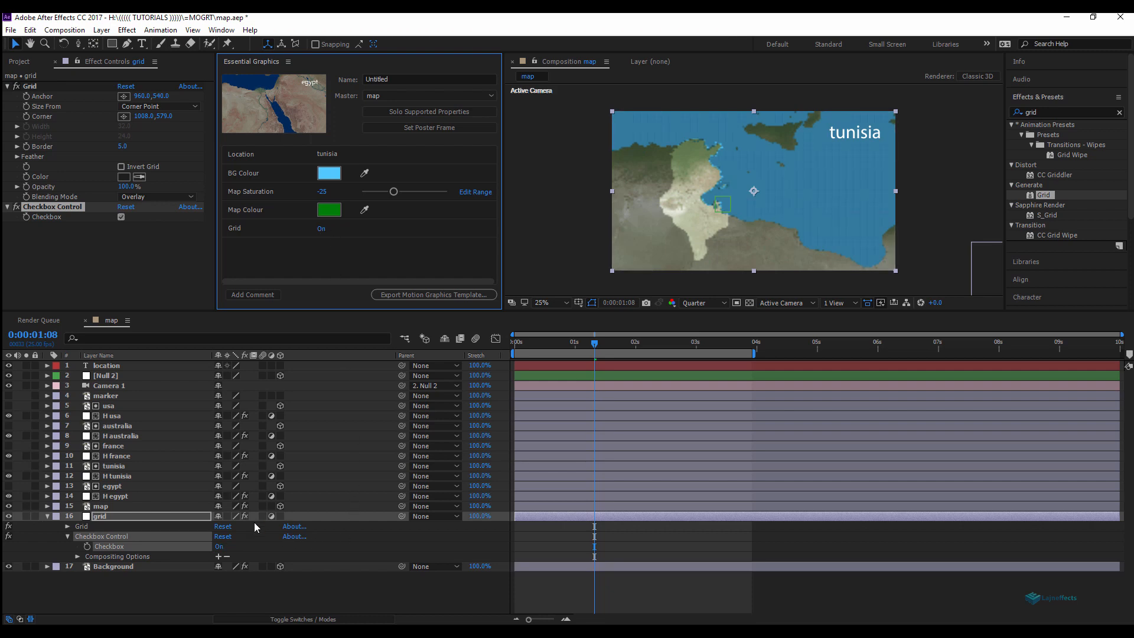
click(229, 587)
Change the true-branch value in the grid layer's opacity expression to 50.
click(119, 516)
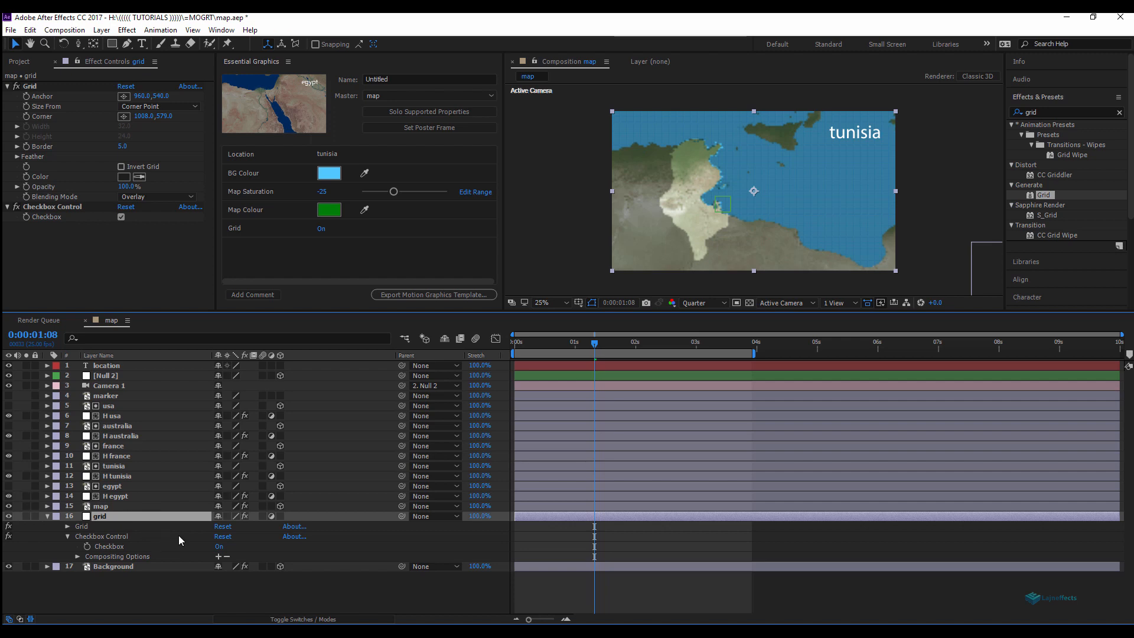
key(e)
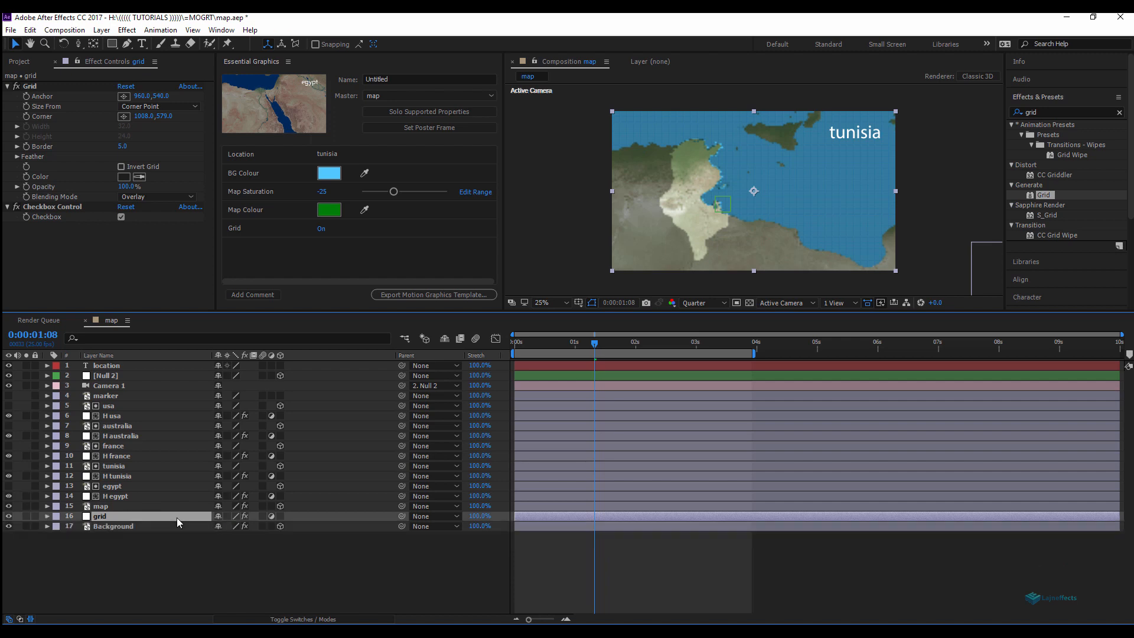
key(u)
key(u)
key(t)
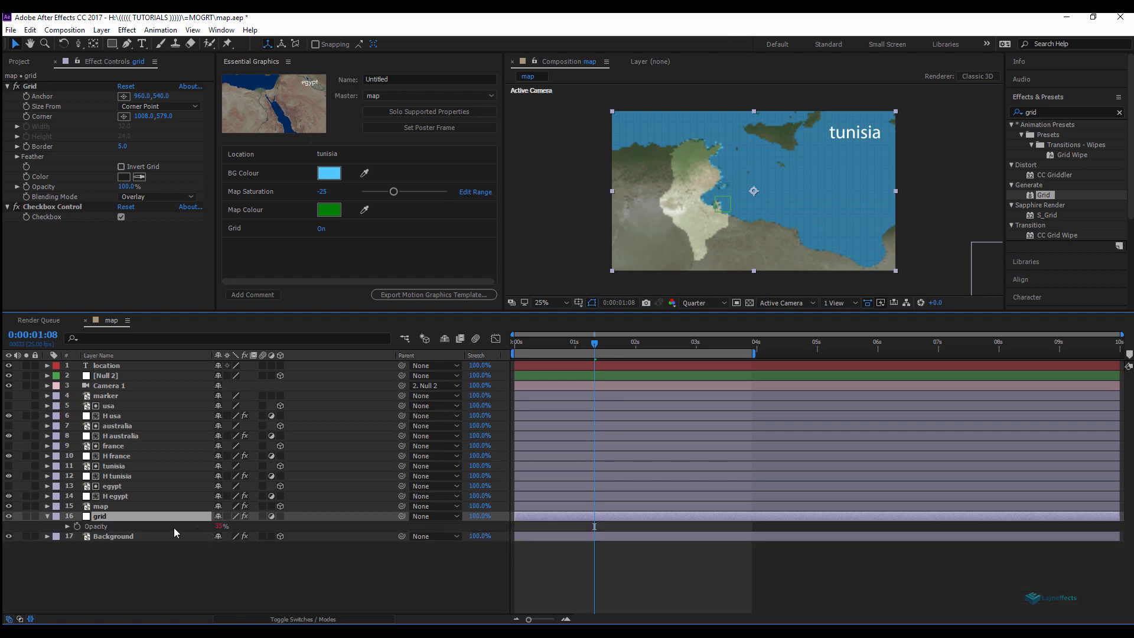
click(67, 526)
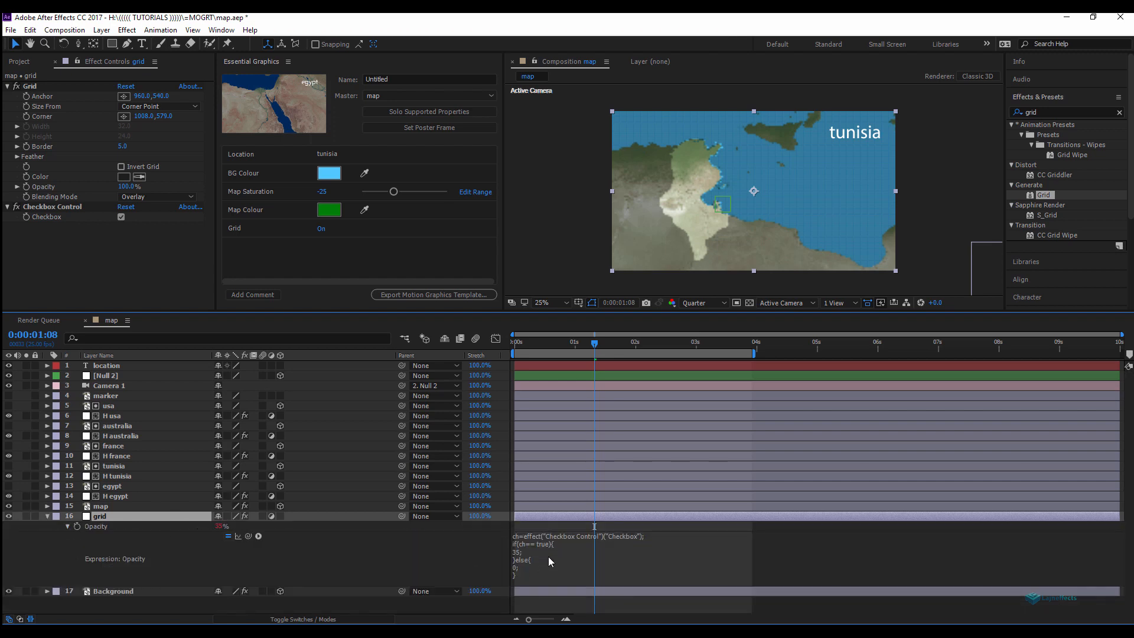
click(525, 550)
click(525, 551)
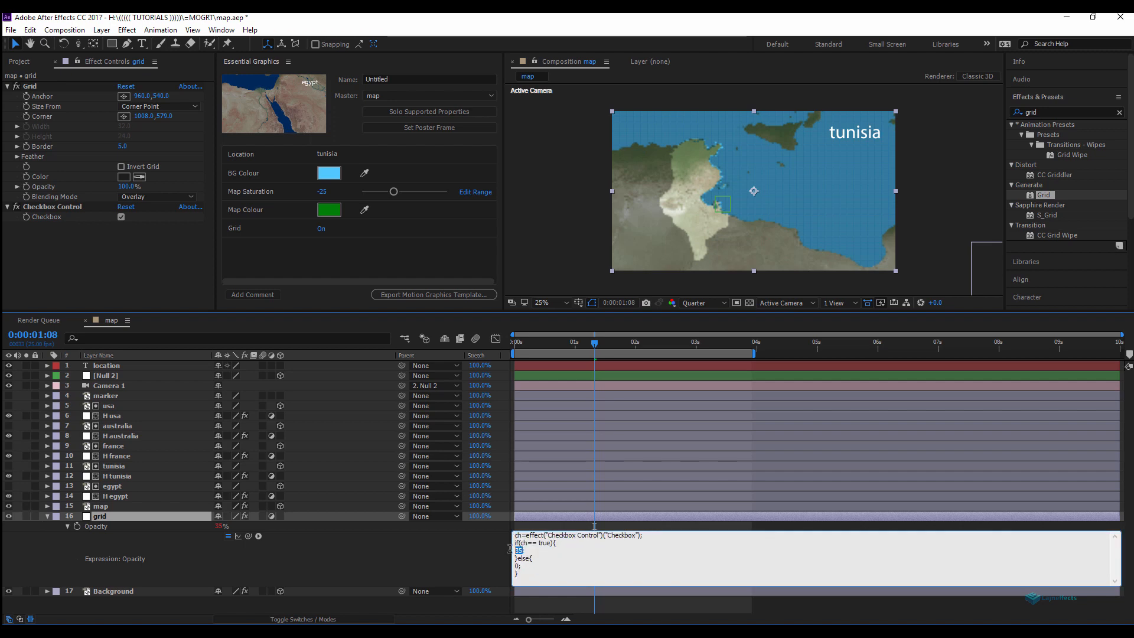
double_click(519, 551)
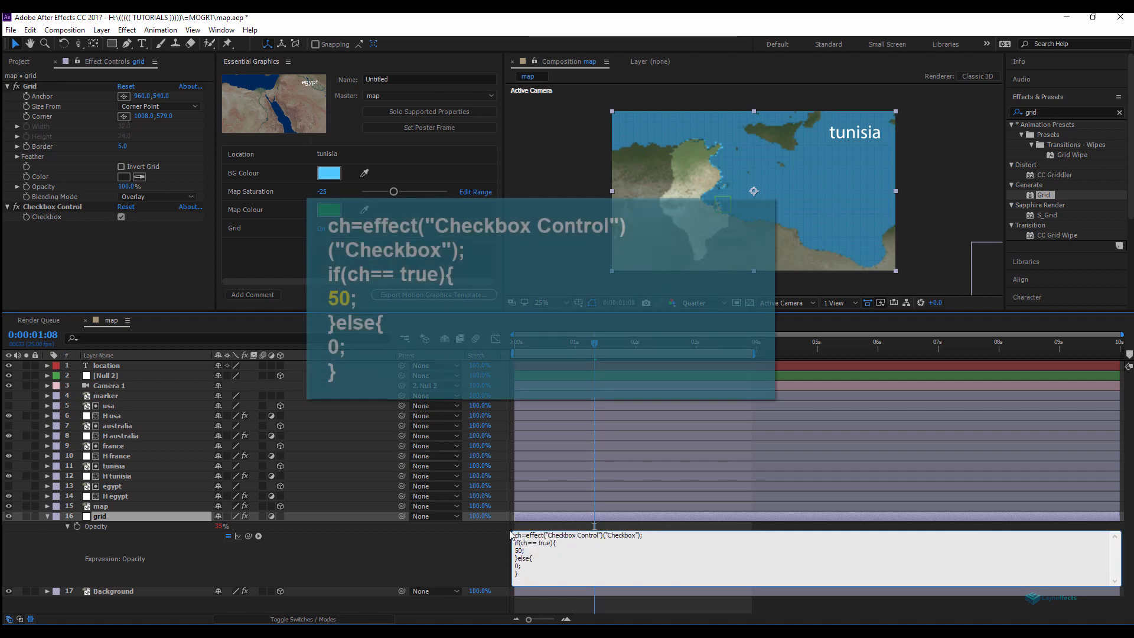
click(382, 550)
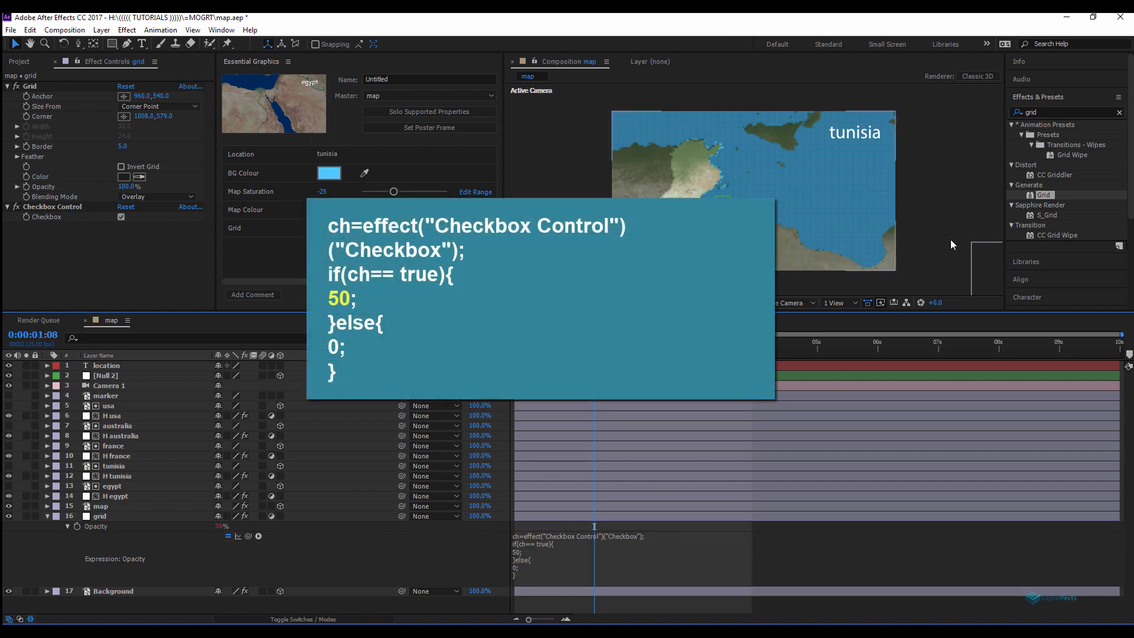
scroll(794, 206, up, 2)
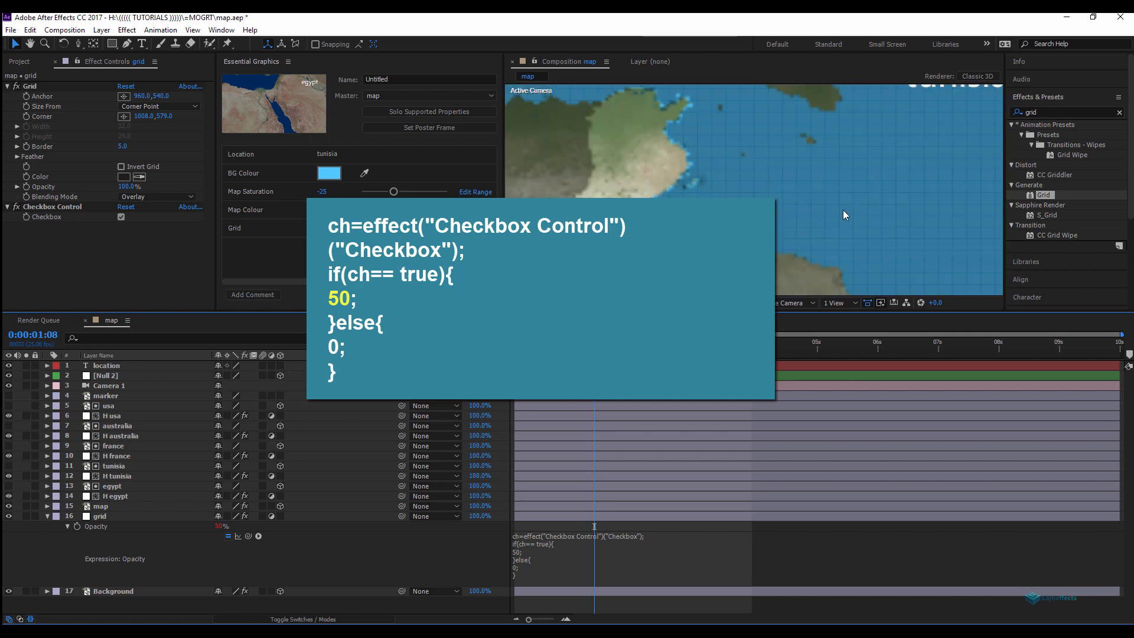
scroll(843, 211, down, 2)
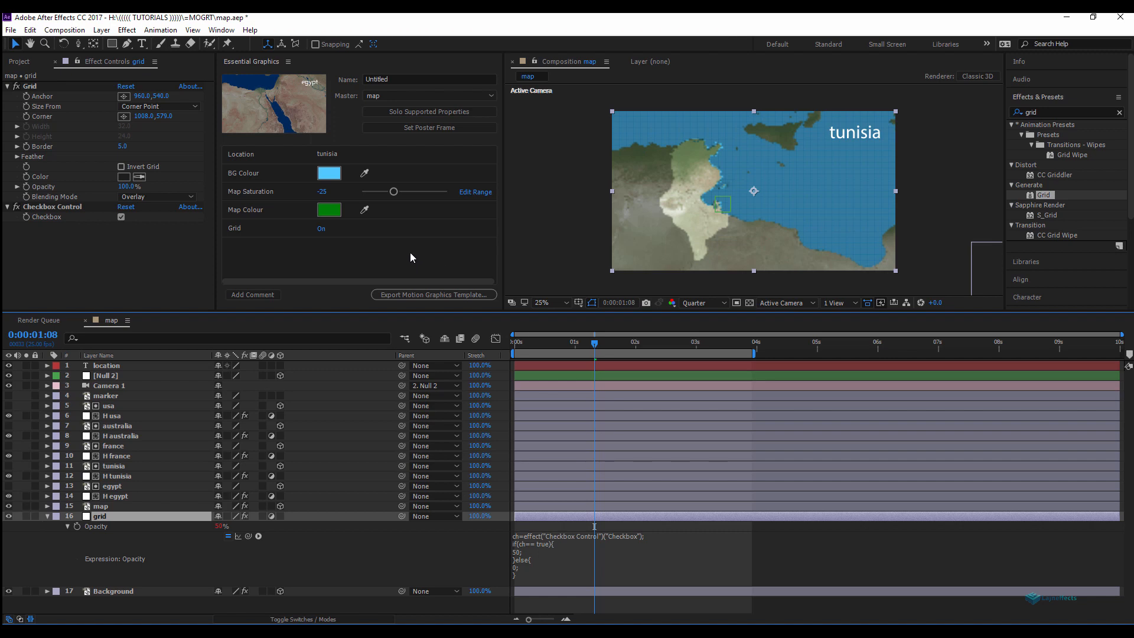
click(121, 254)
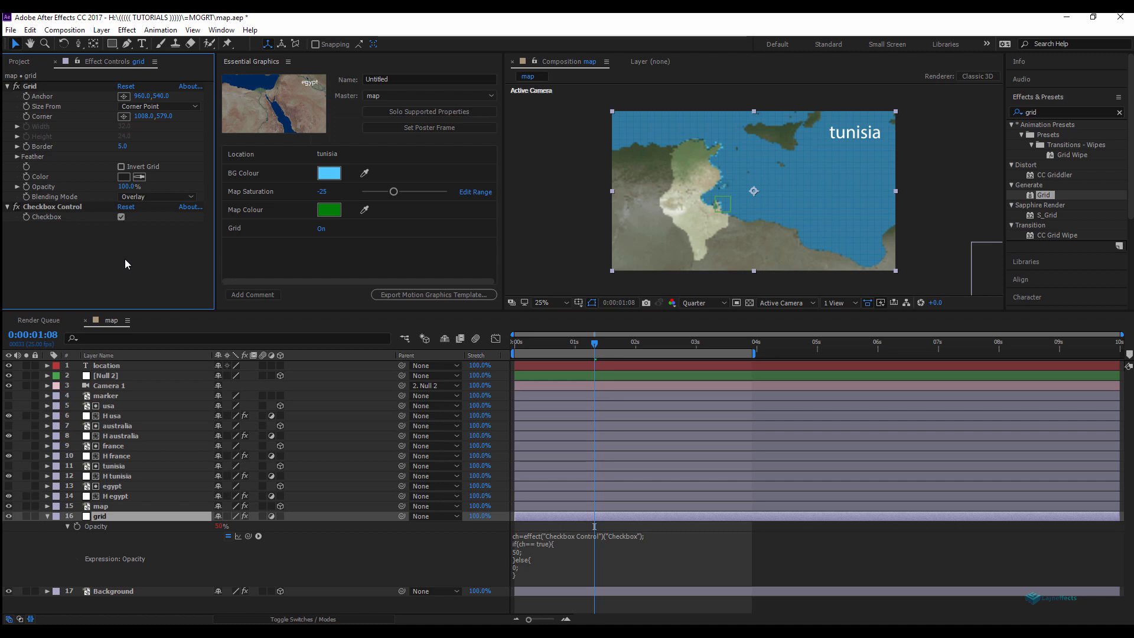
right_click(125, 259)
mouse_move(205, 133)
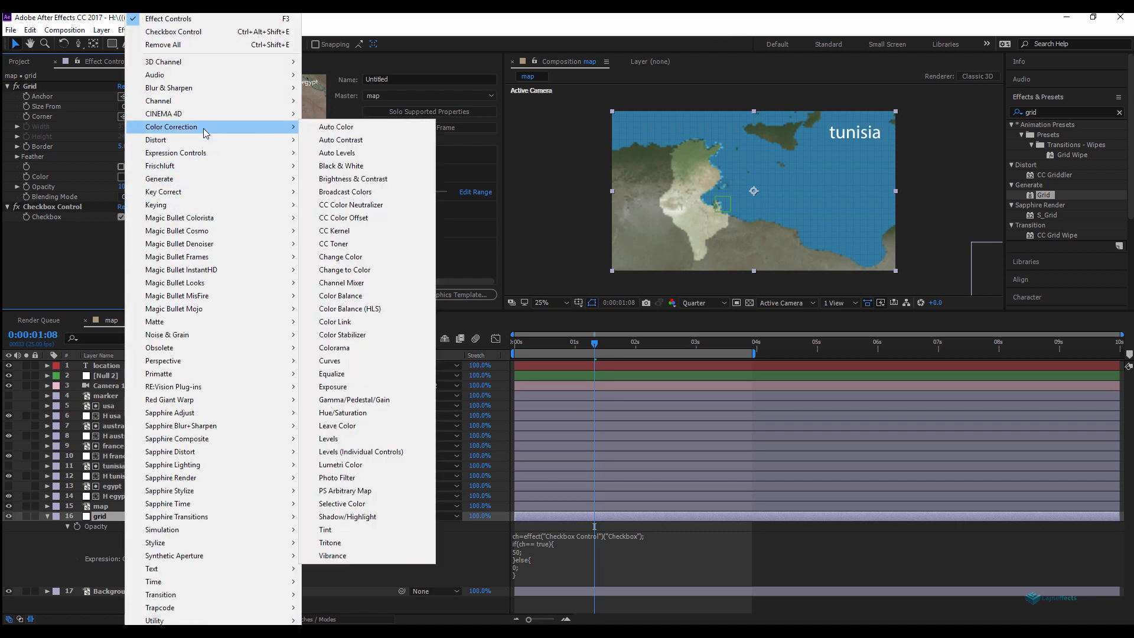
click(70, 269)
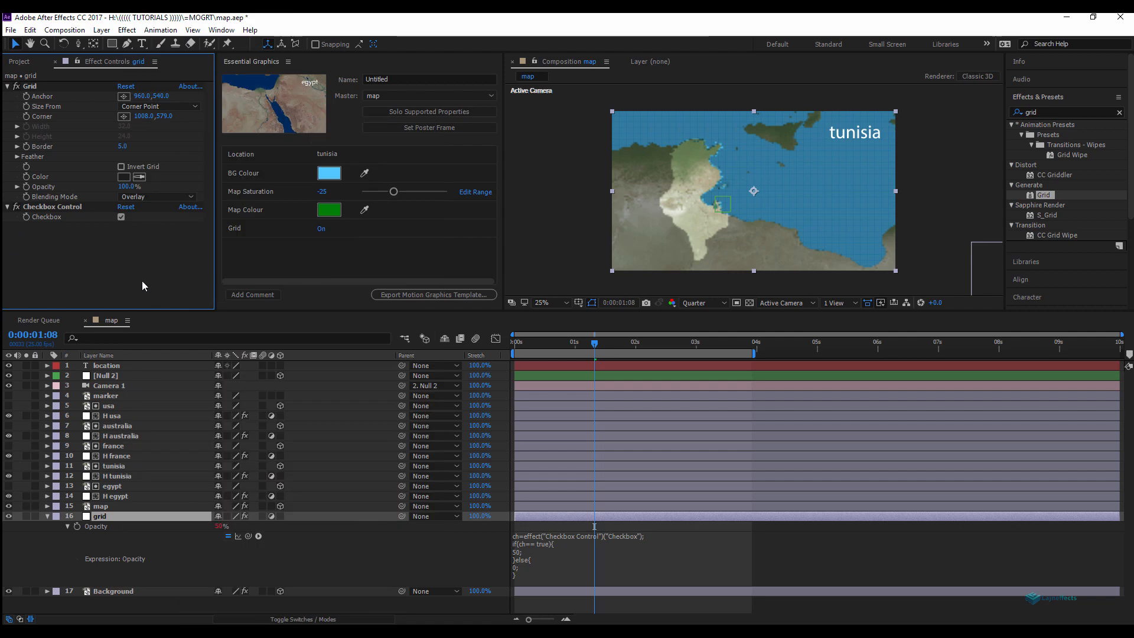
Add the Grid effect's Color property to Essential Graphics and name it Grid Colour.
click(31, 88)
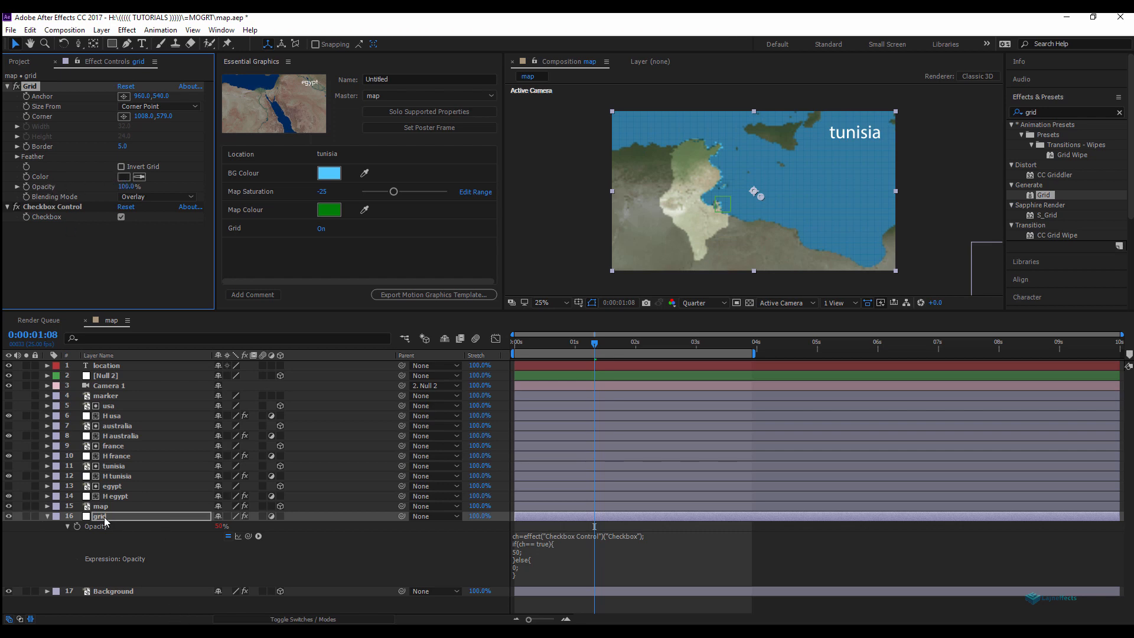
key(e)
key(e)
key(e)
key(e)
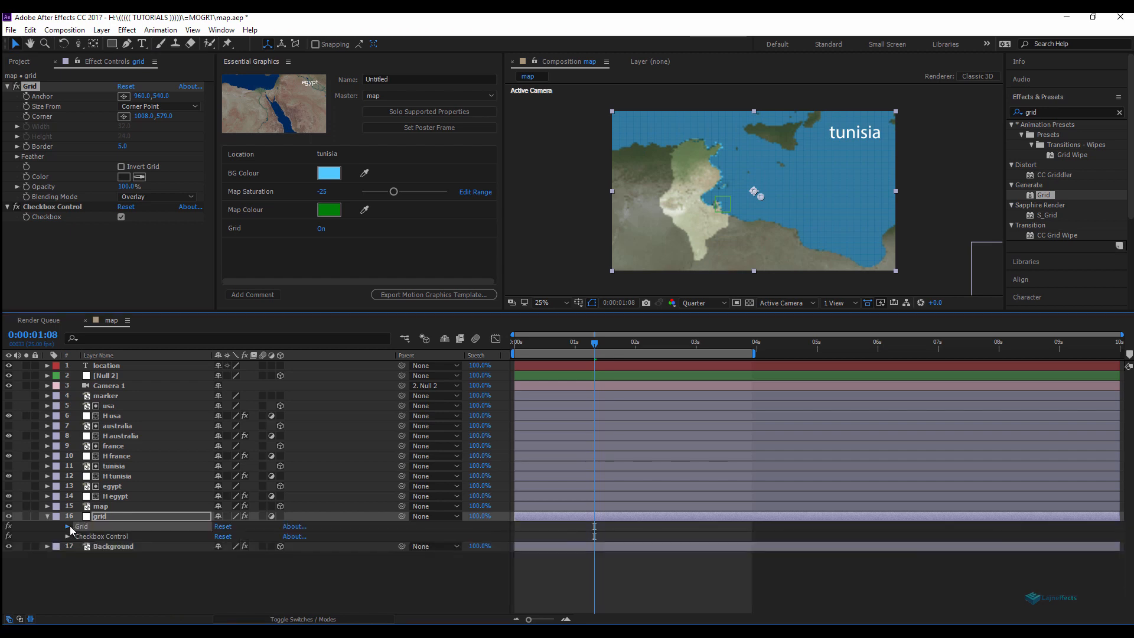
click(70, 526)
drag(103, 578, 300, 259)
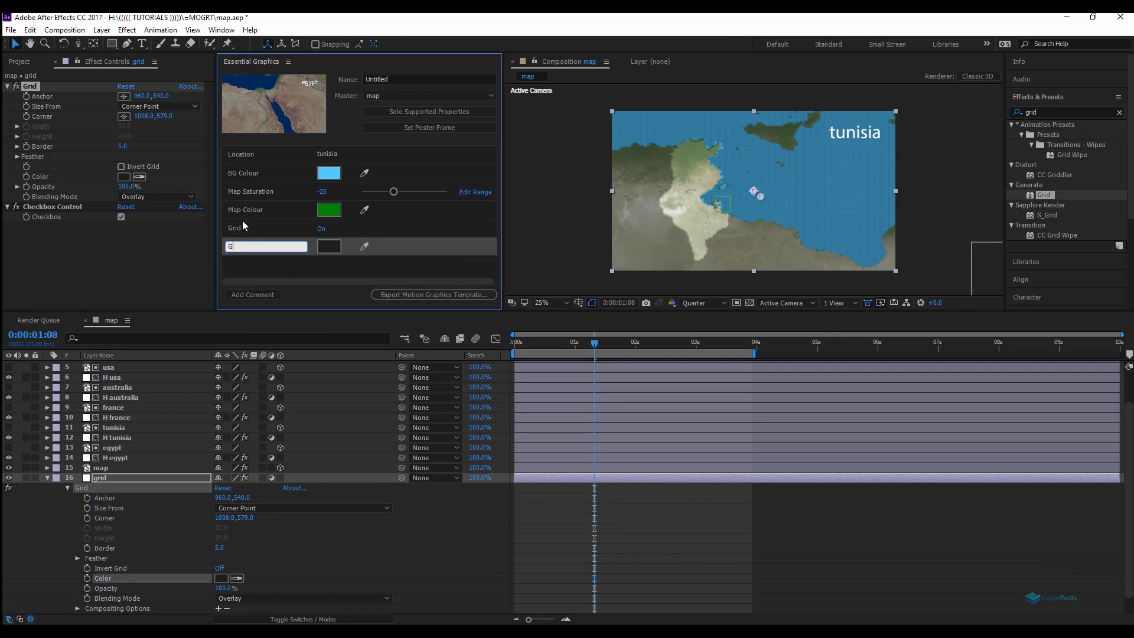
text(Grid Colour)
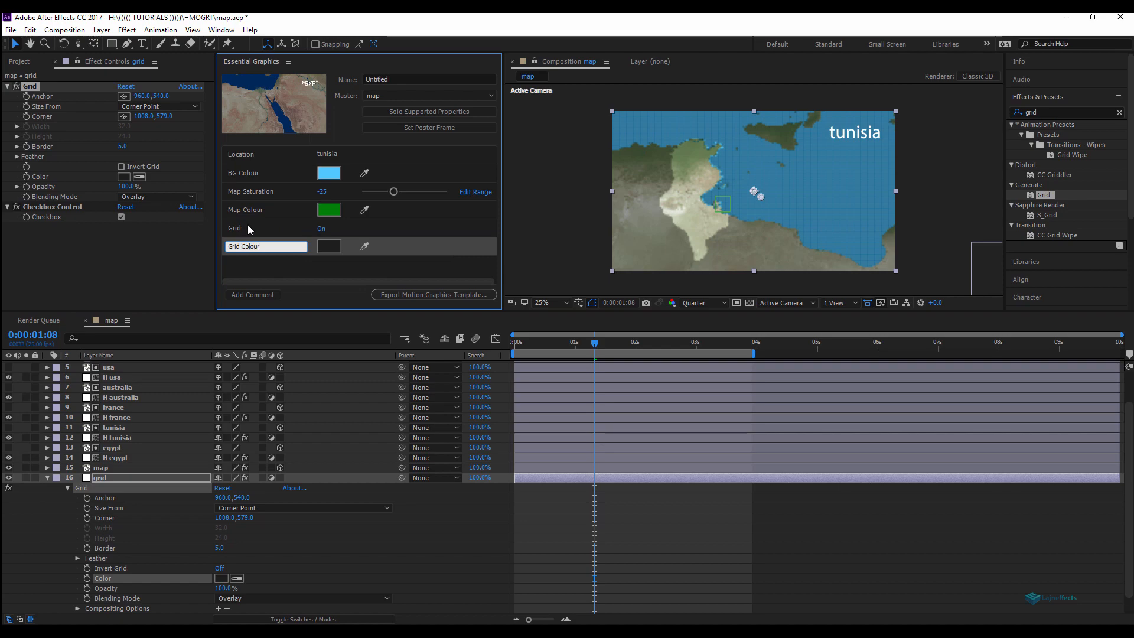
key(Return)
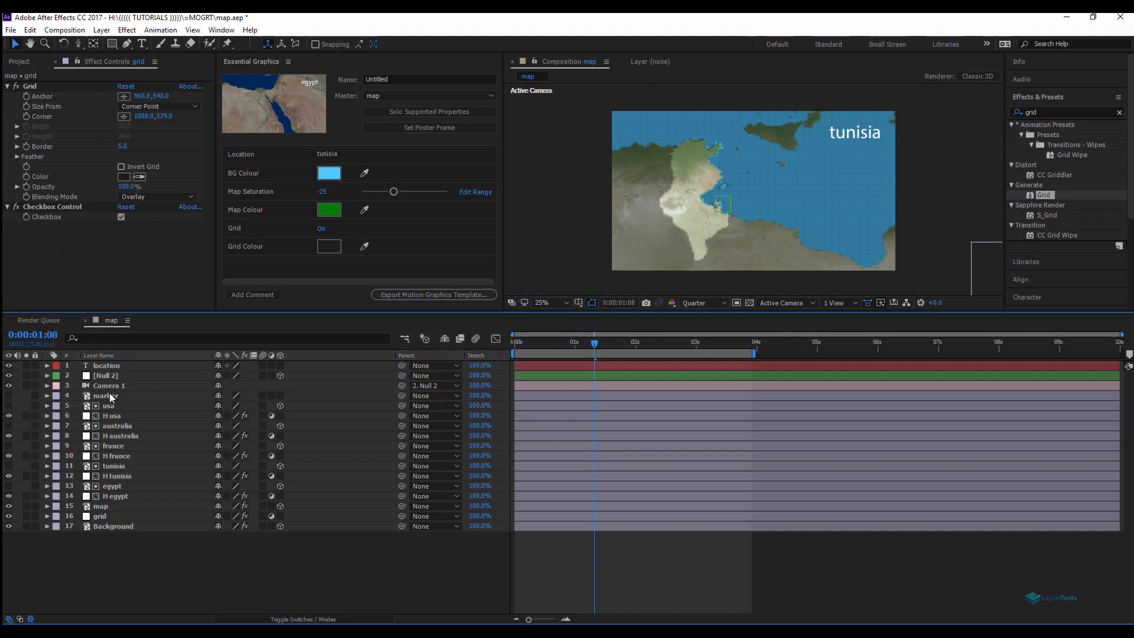
Make the marker layer visible in the map composition.
click(112, 396)
click(10, 396)
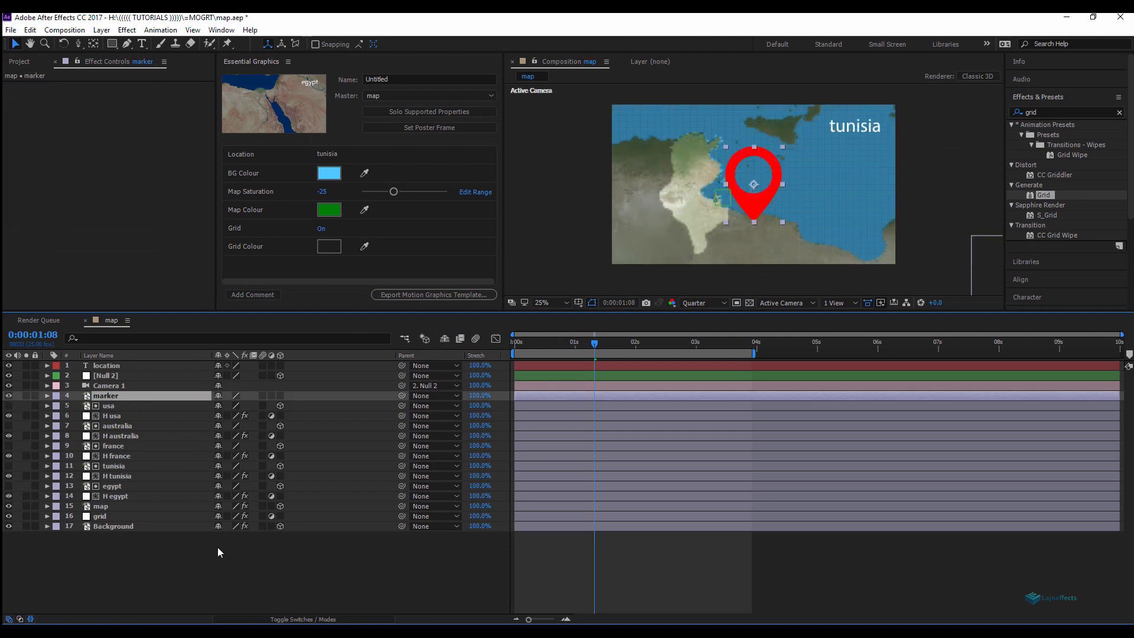
click(202, 561)
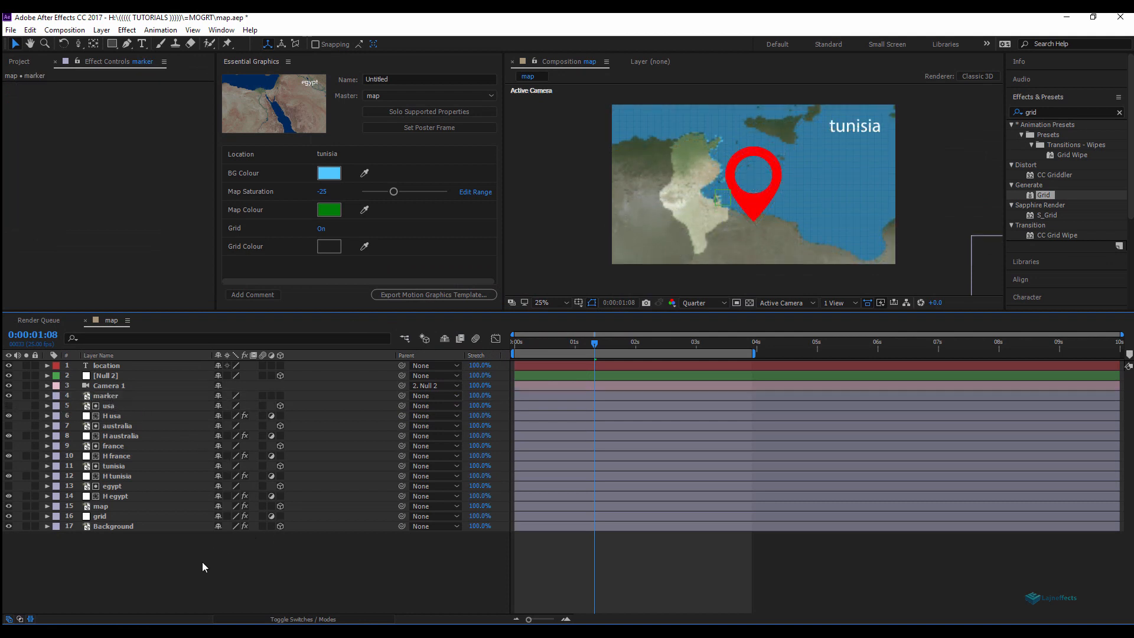
Pre-compose the marker layer as marker Comp 1, moving all attributes into the new composition.
click(110, 398)
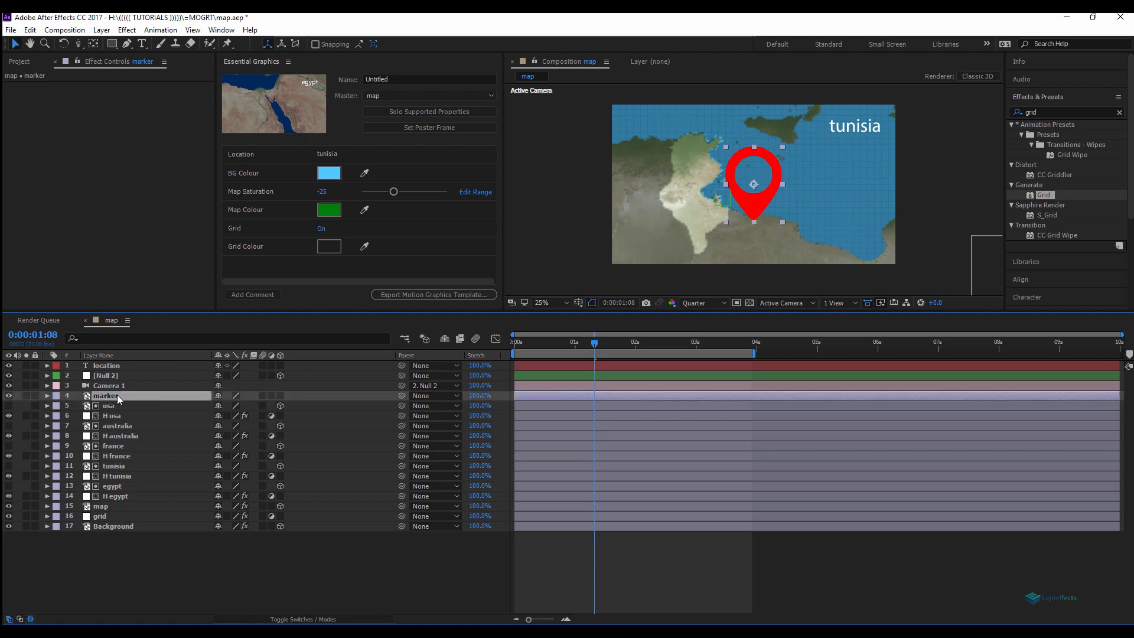
click(101, 30)
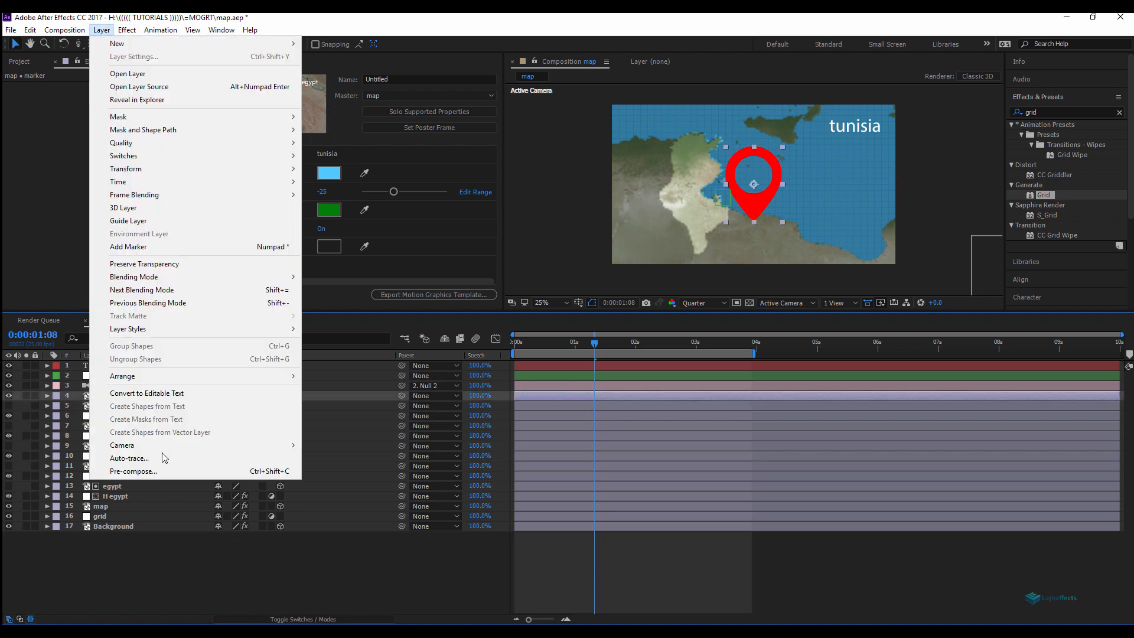
click(158, 473)
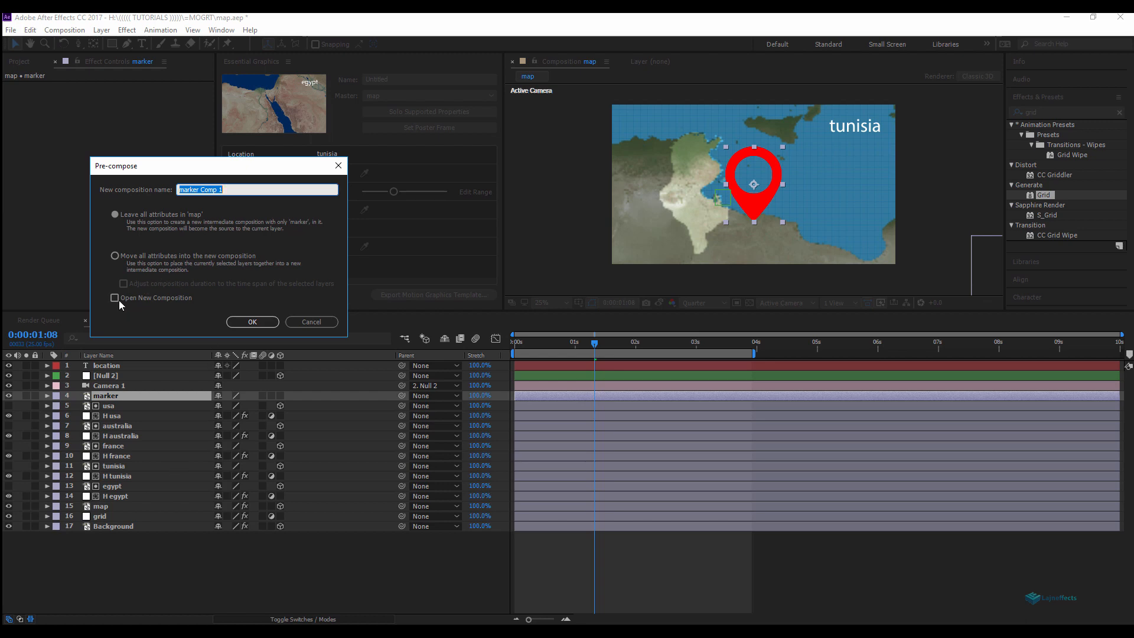
click(117, 256)
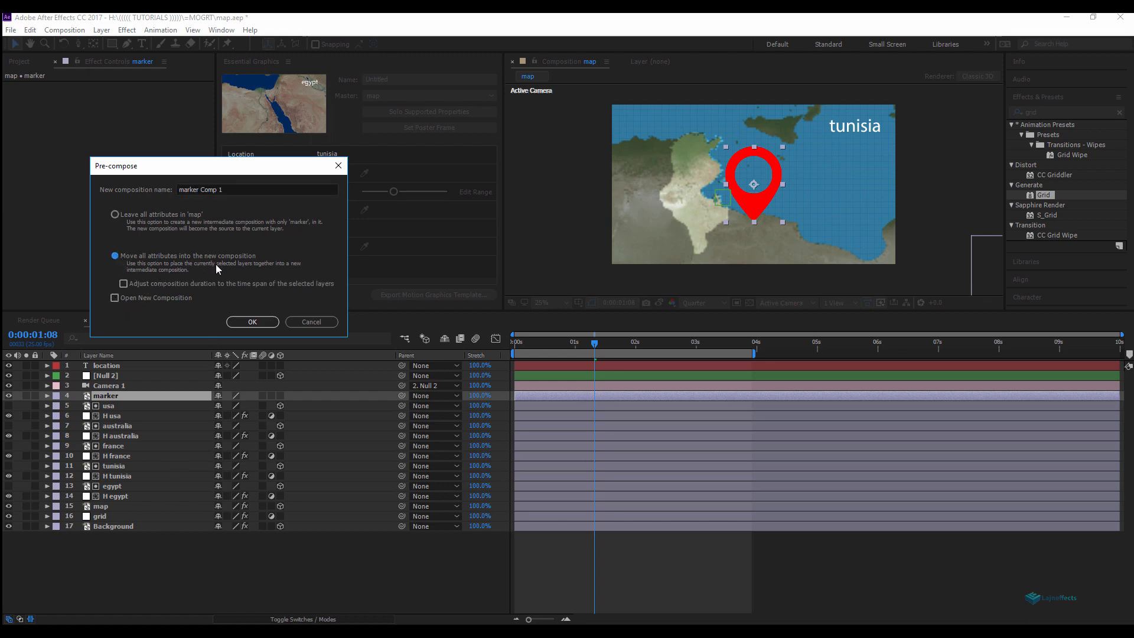
click(251, 323)
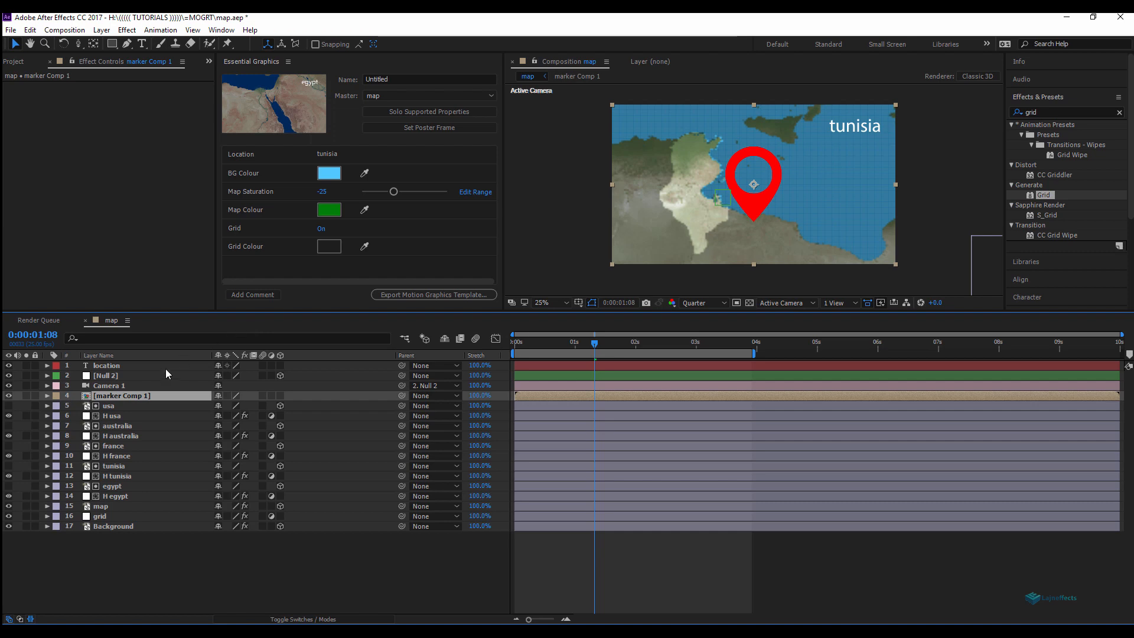
Open marker Comp 1 and set a Position keyframe on the marker layer at 0:00:01:02.
double_click(136, 393)
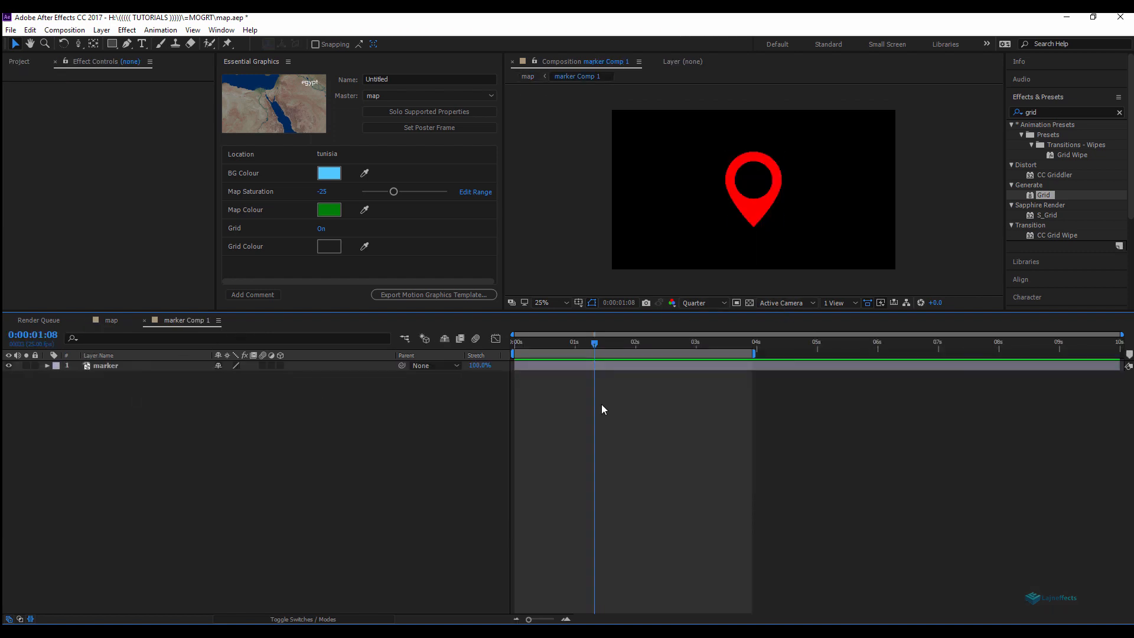
click(559, 365)
drag(539, 344, 580, 348)
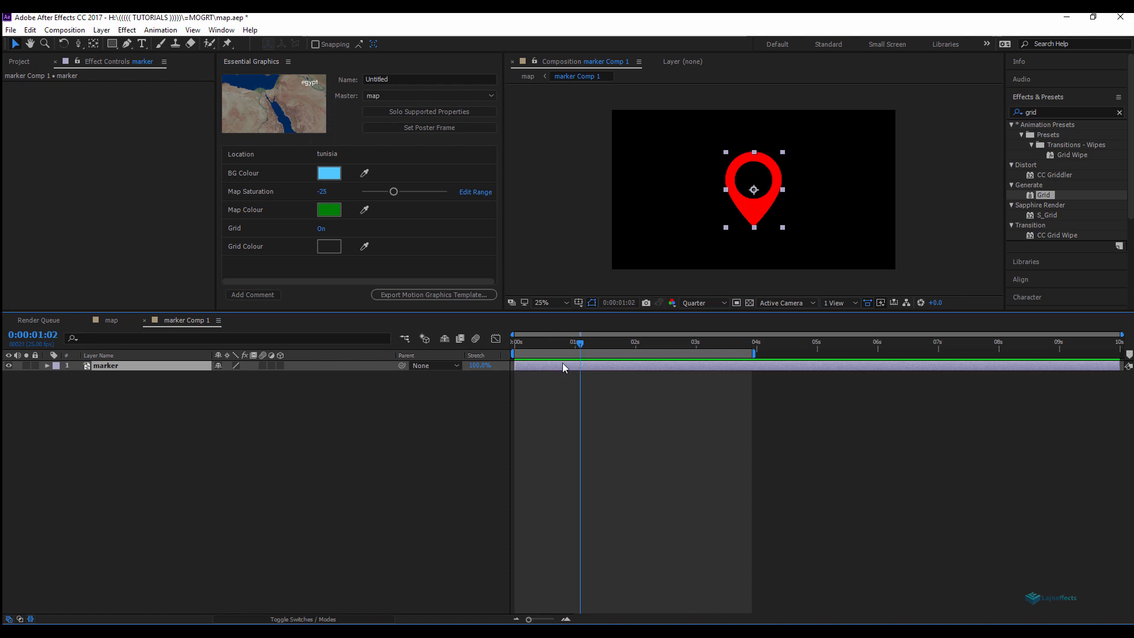
key(p)
click(76, 376)
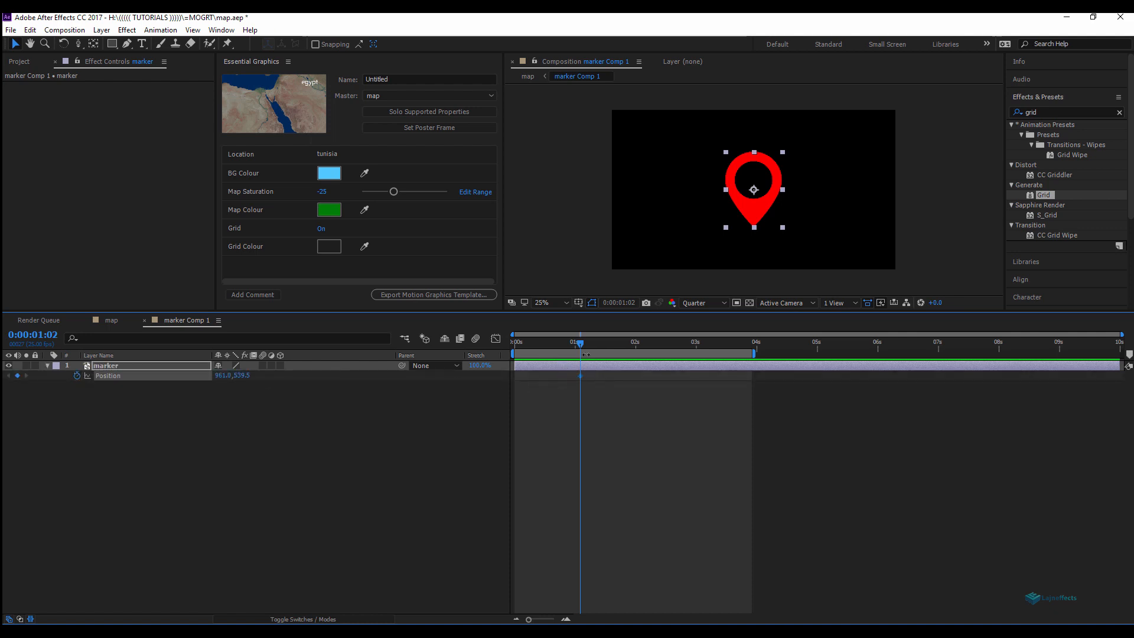
Keyframe the marker's Position at 961.0, 579.5 at 0:00:00:24 and at 961.0, 299.5 at 0:00:00:17, and scrub through the motion.
drag(580, 349, 574, 347)
key(shift+Down)
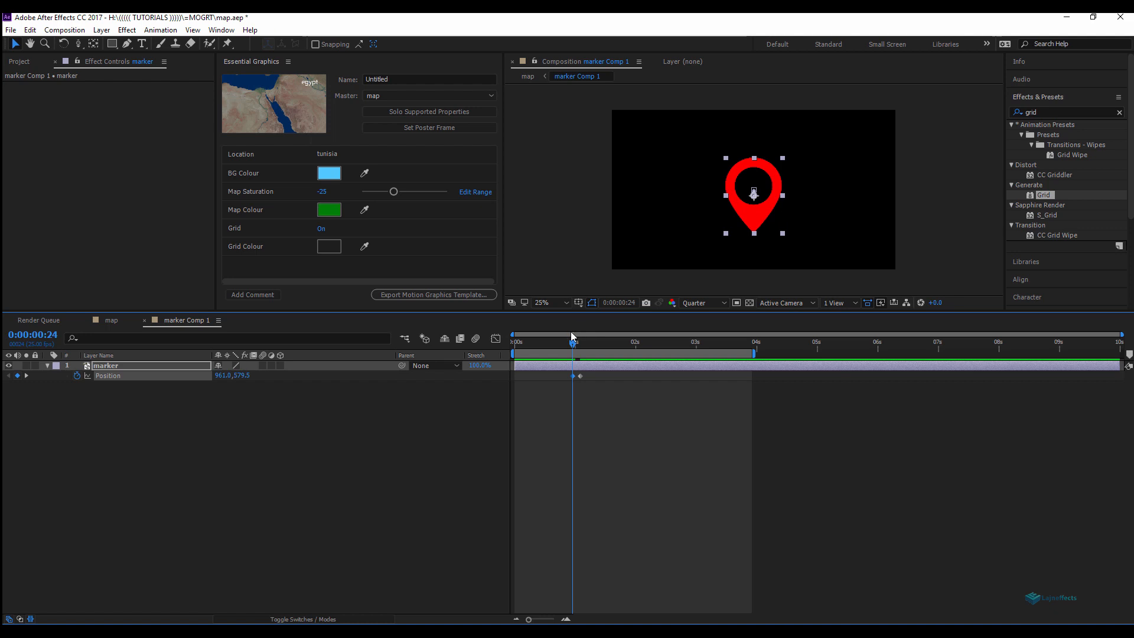
drag(566, 343, 555, 341)
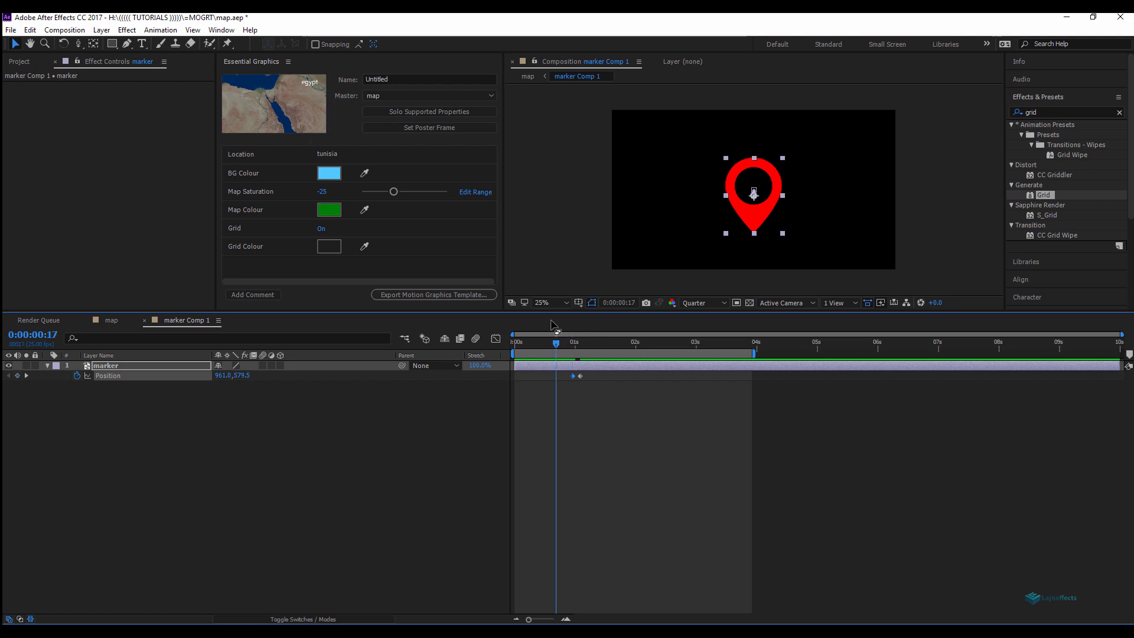
key(shift+Up)
key(shift+Up)
key(shift+Up)
key(shift+Up)
key(shift+Up)
key(shift+Up)
key(shift+Up)
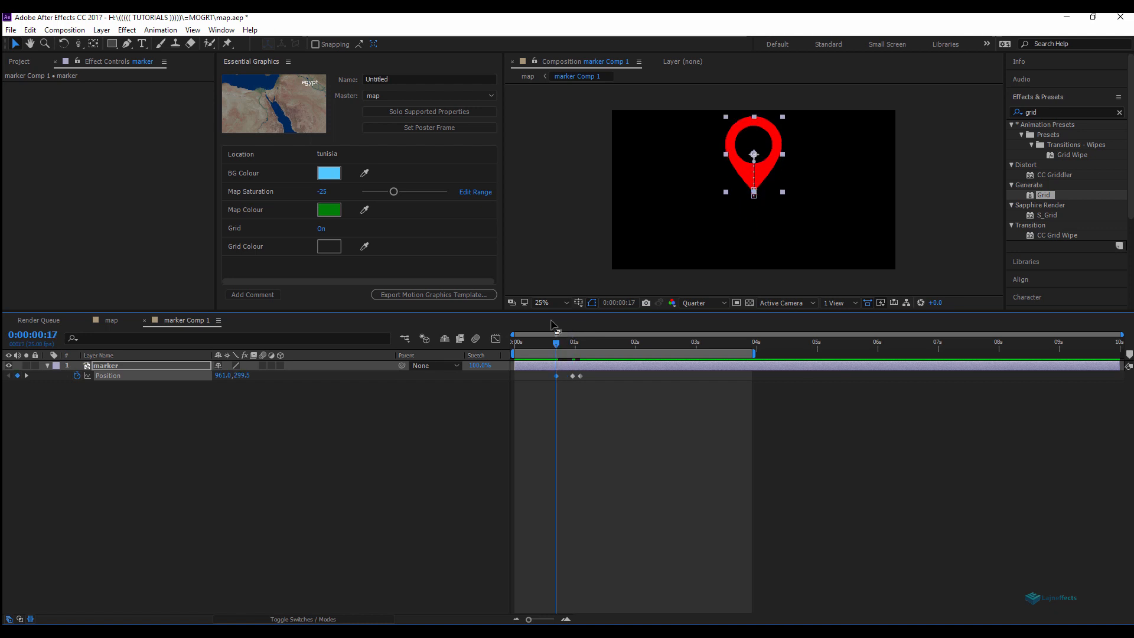
drag(581, 343, 578, 345)
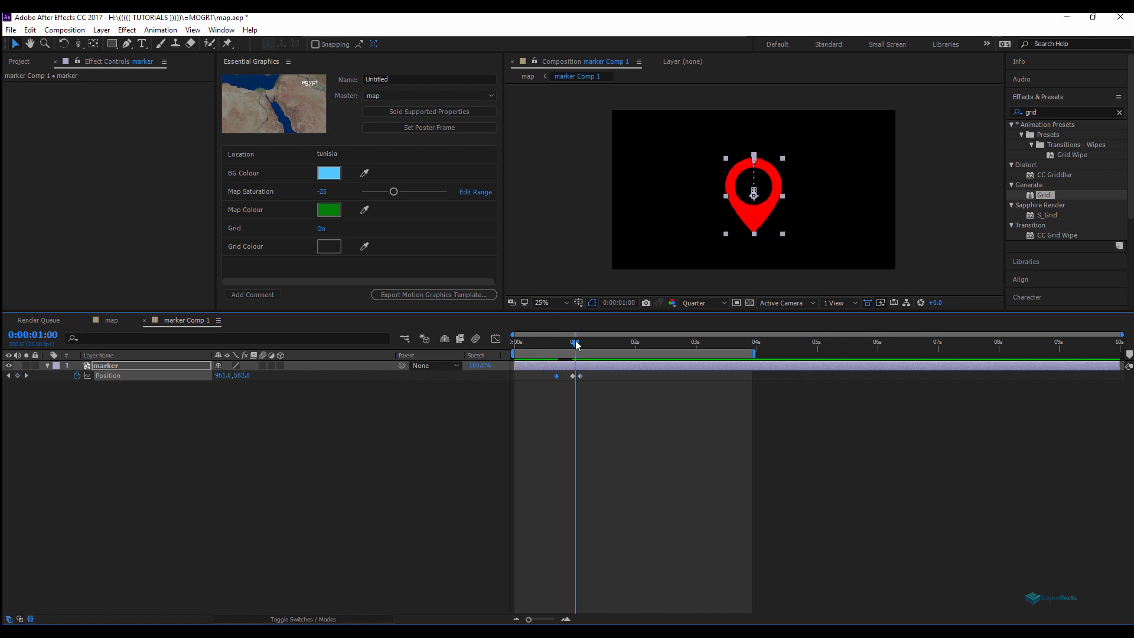
Keyframe the marker's Opacity at 100% at 0:00:01:00 and at 0% at 0:00:00:16, and preview the fade-in.
key(t)
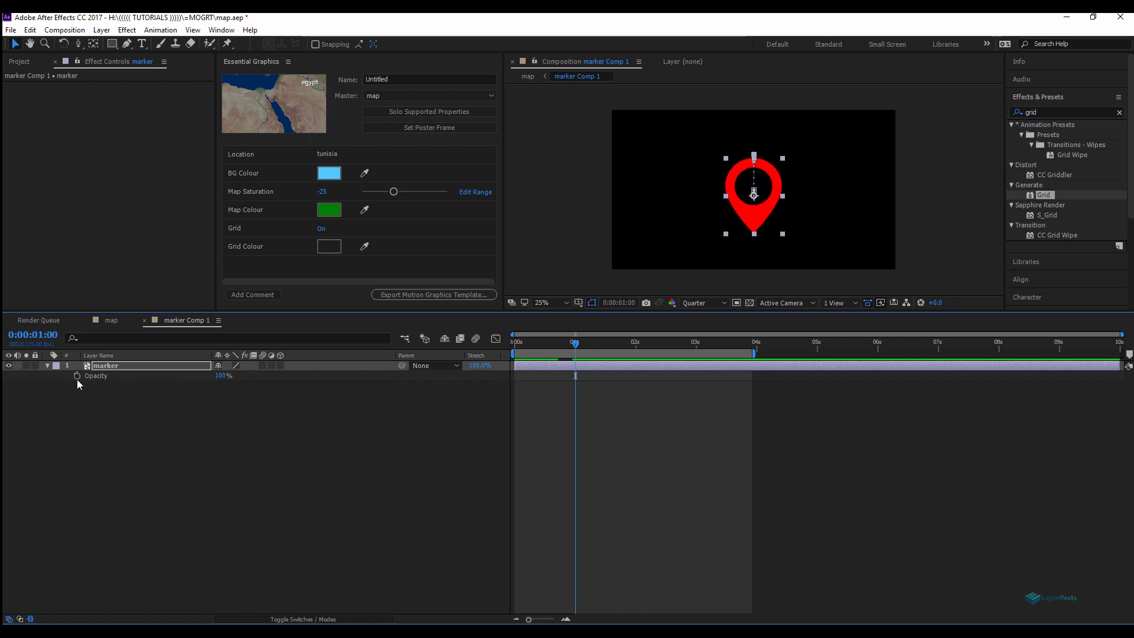
click(77, 376)
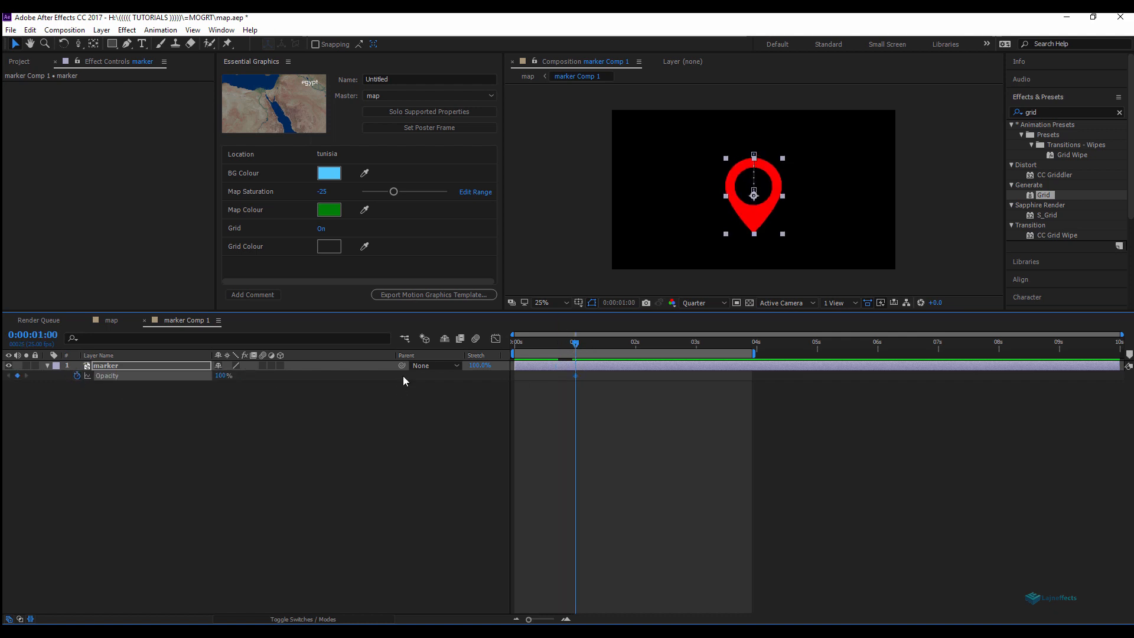
click(554, 342)
click(227, 376)
text(0)
key(Return)
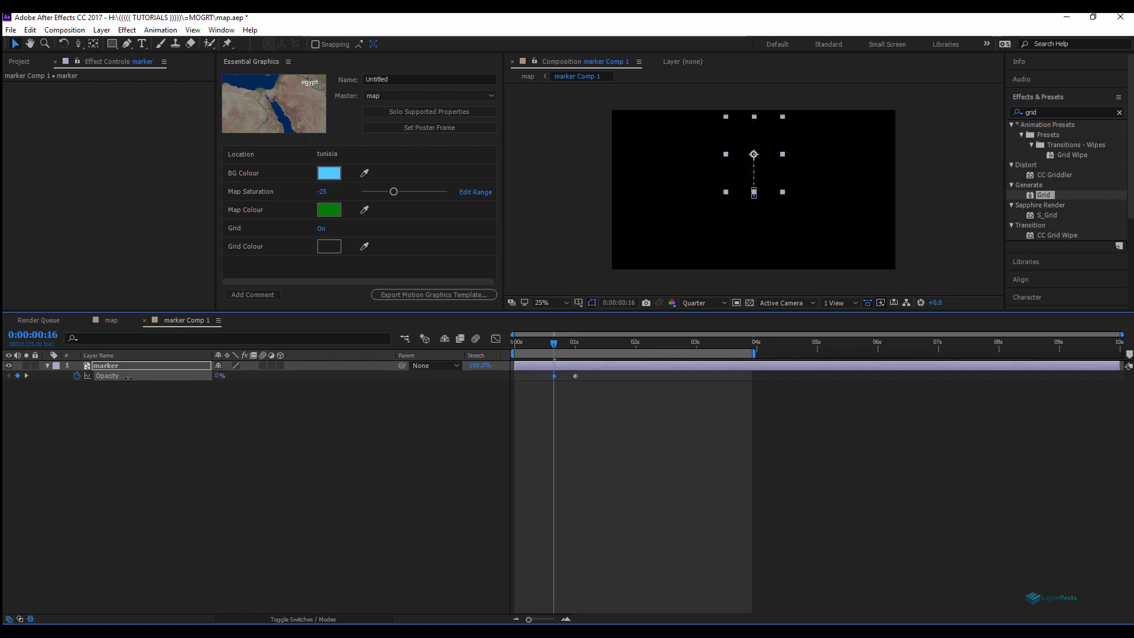
key(space)
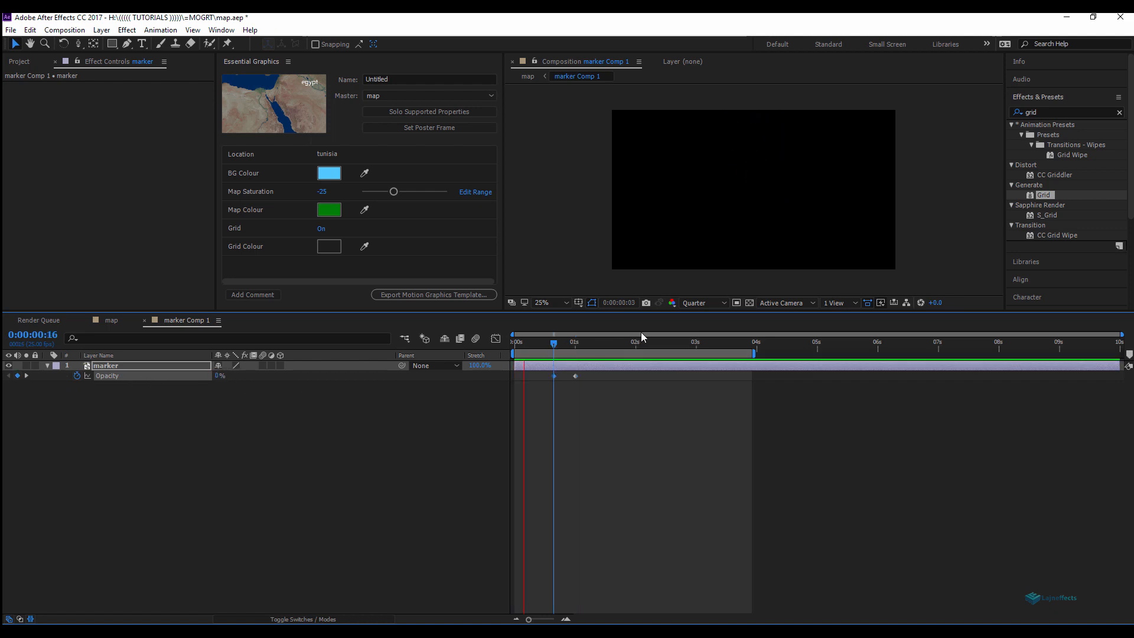
click(594, 381)
click(582, 342)
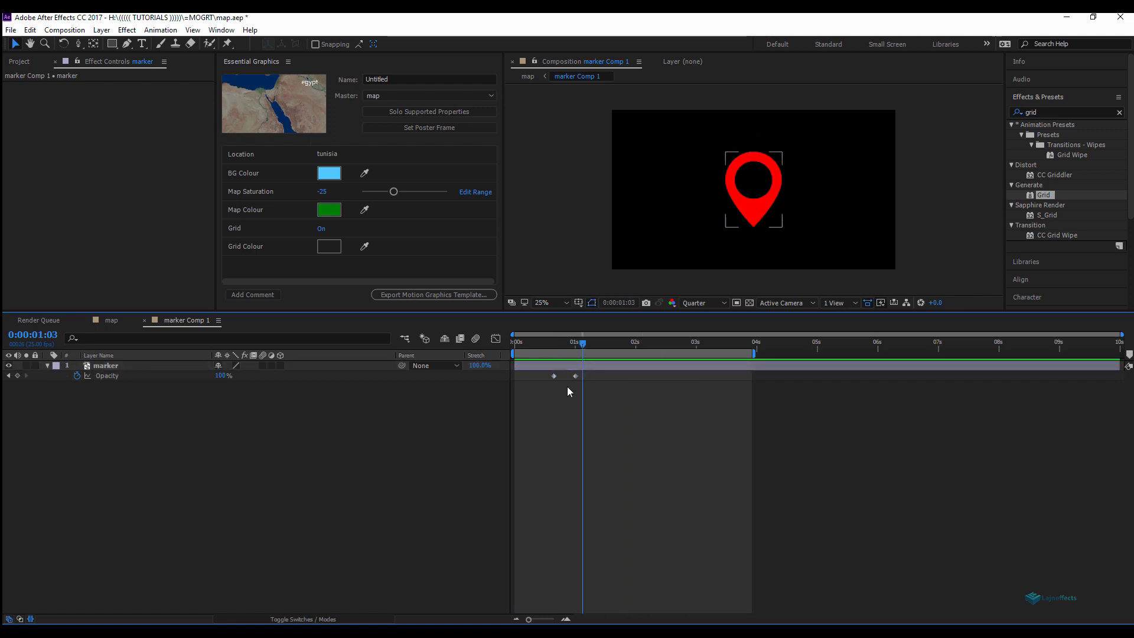
Duplicate the marker layer inside marker Comp 1.
click(563, 371)
click(558, 366)
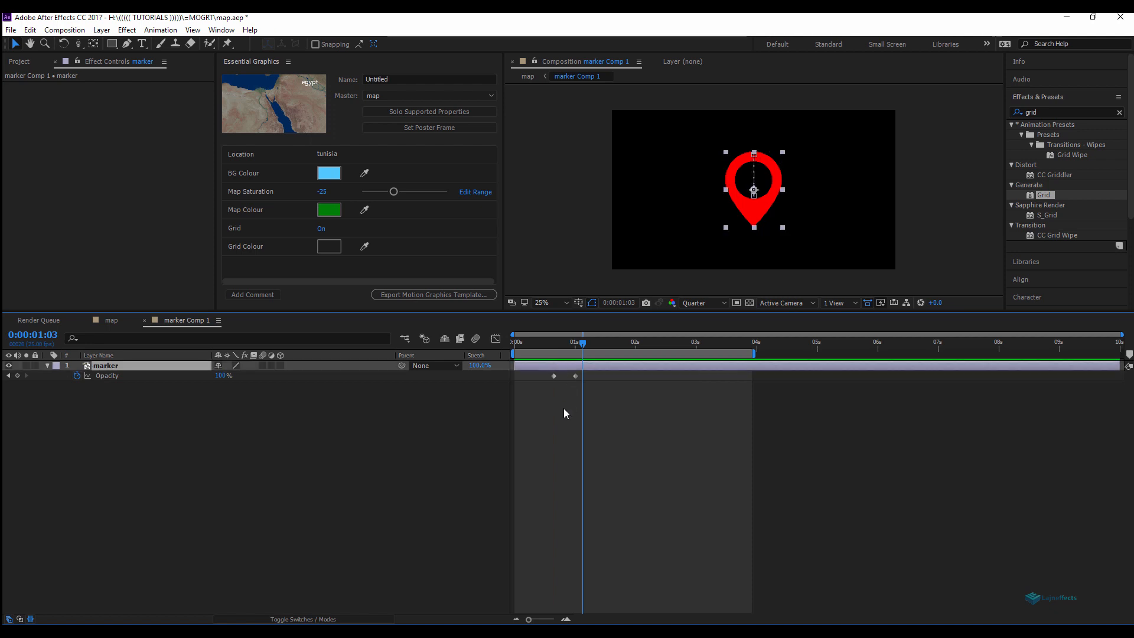
click(564, 407)
click(566, 368)
key(ctrl+d)
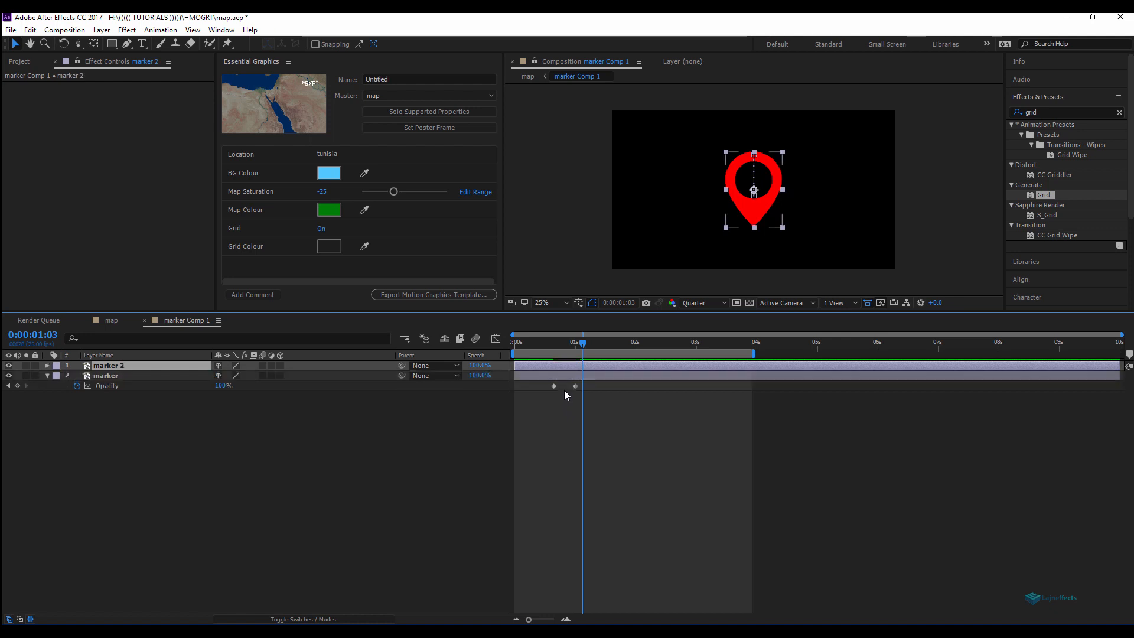
Apply a Fill effect to the marker 2 layer and set its colour to white, FFFFFF.
right_click(109, 156)
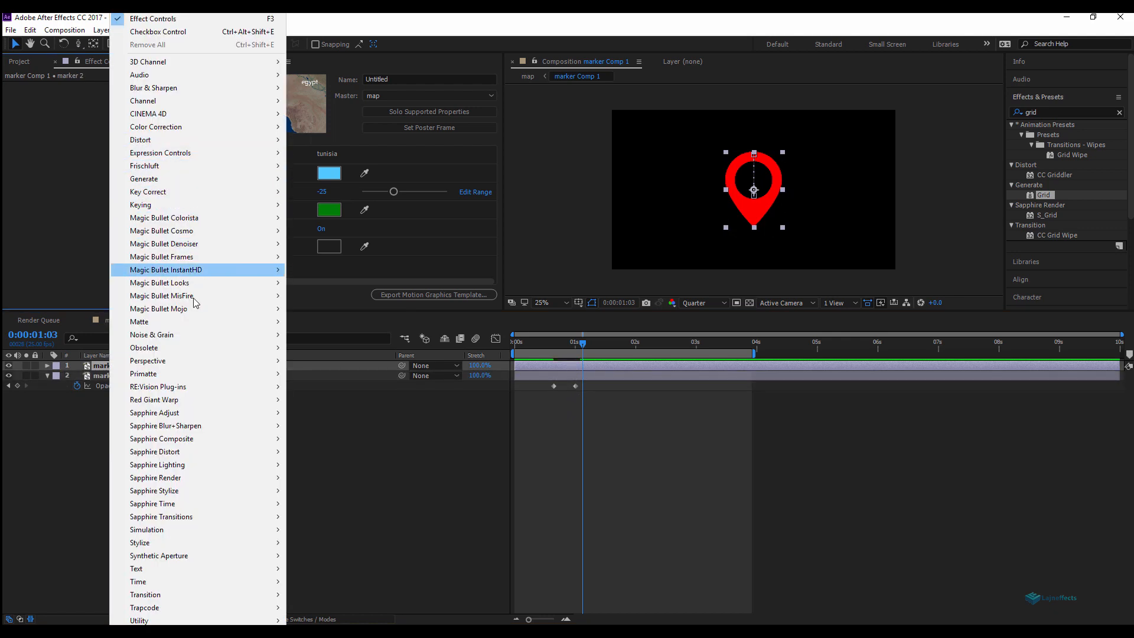
mouse_move(199, 221)
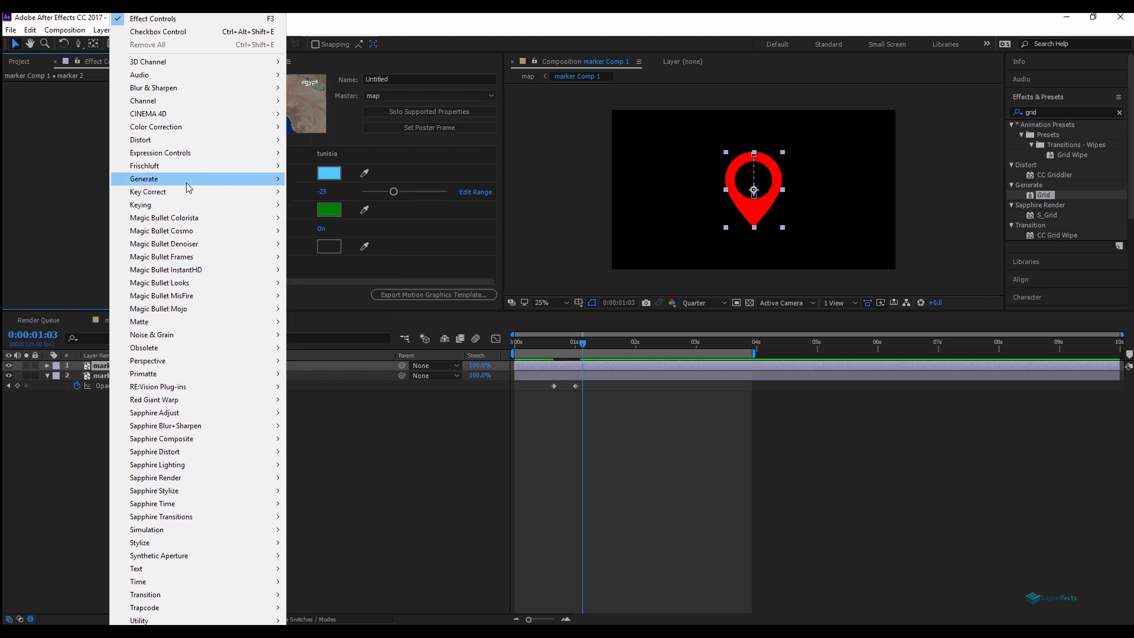
mouse_move(187, 180)
click(332, 374)
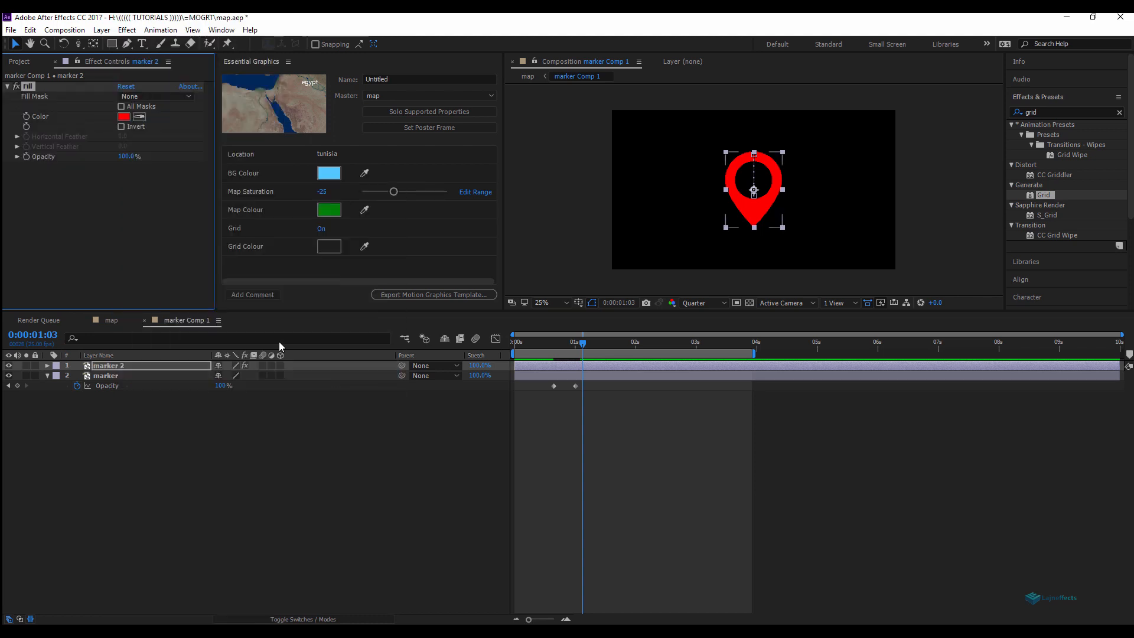
click(124, 117)
drag(267, 251, 325, 288)
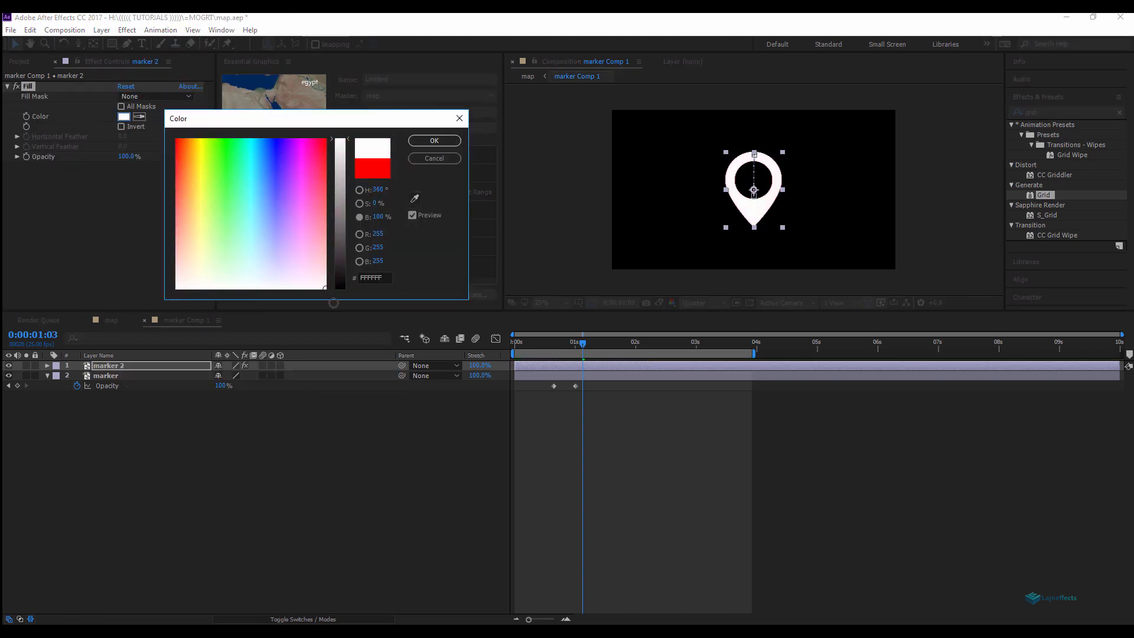
click(433, 141)
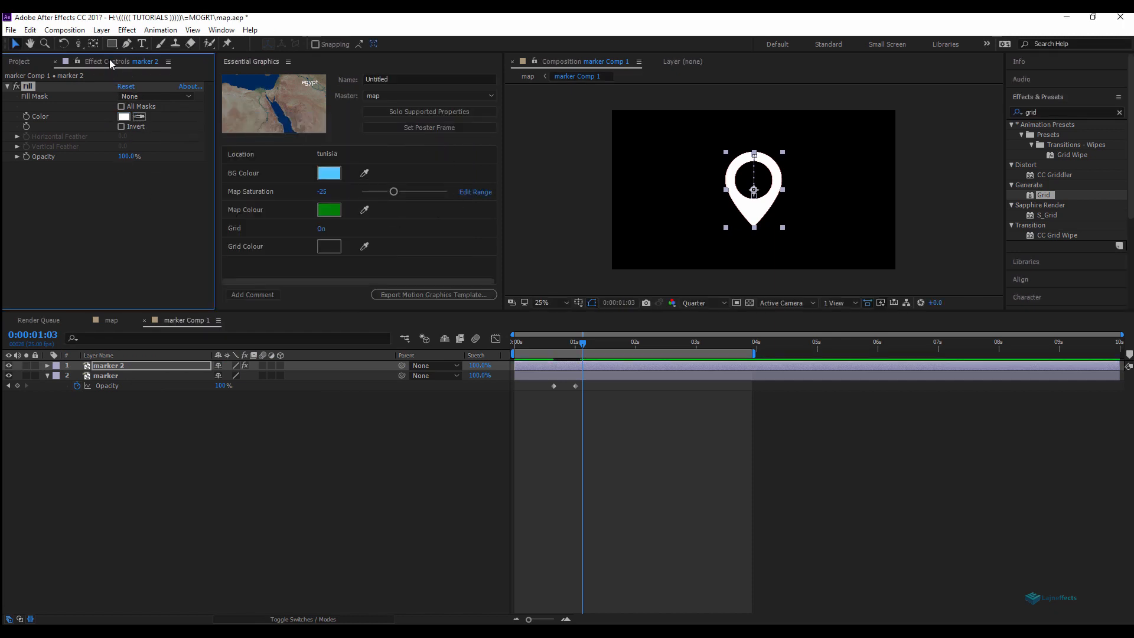
Draw a rectangular mask over the right half of marker 2 and set its Mask Feather to 174 pixels.
click(112, 44)
mouse_move(758, 126)
mouse_down()
mouse_move(827, 219)
mouse_move(801, 238)
mouse_up()
key(m)
key(m)
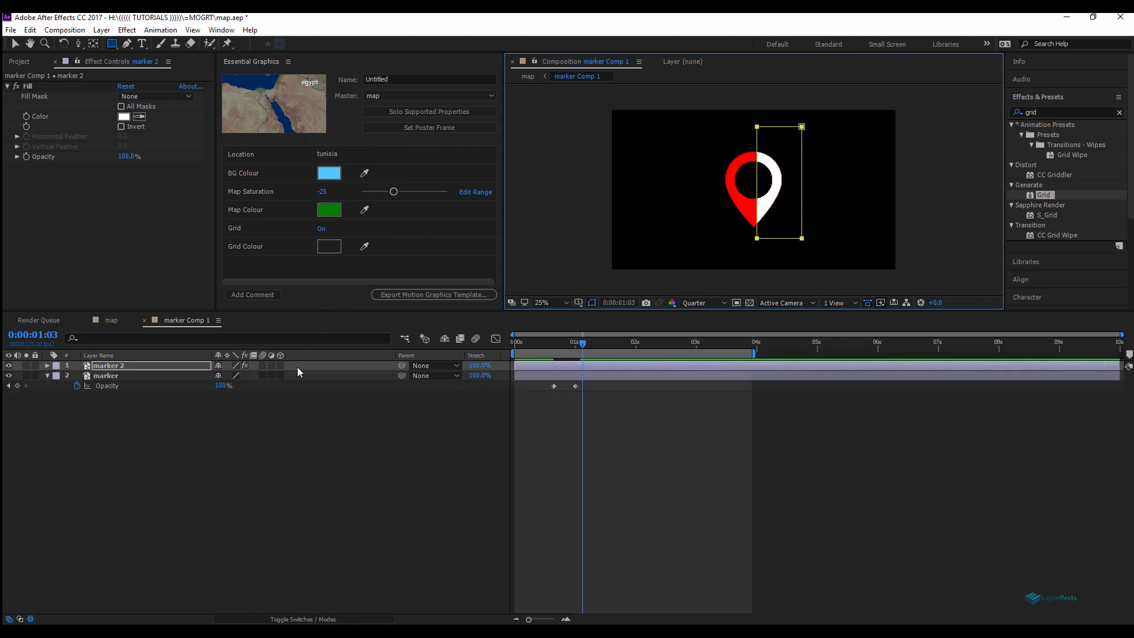
drag(232, 395, 326, 391)
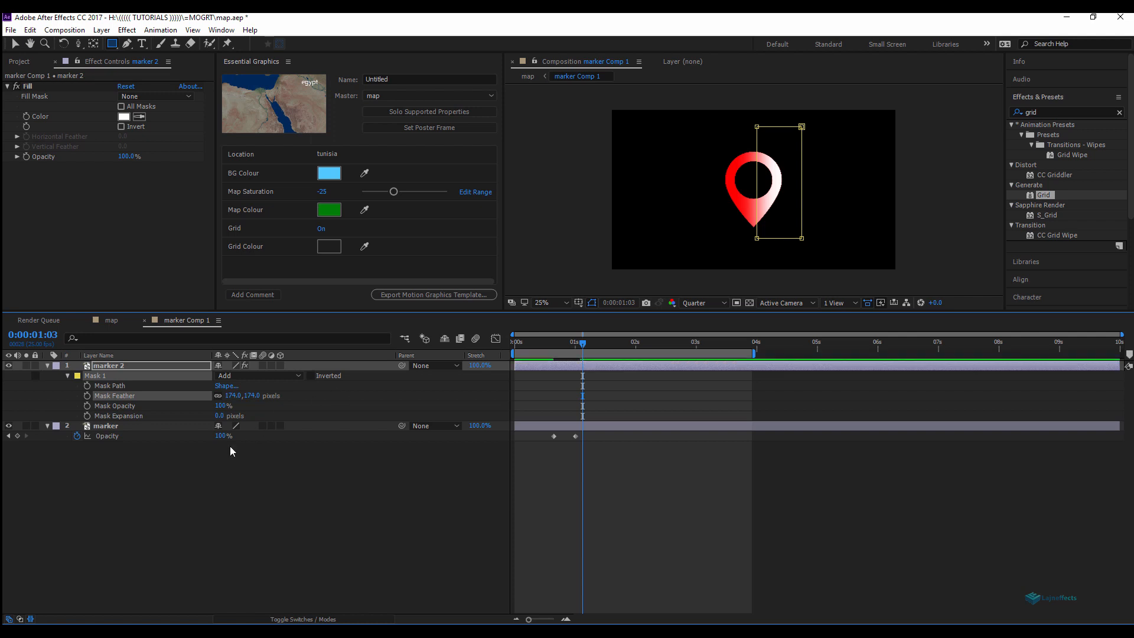
Set the Opacity of marker 2 to 62% at 0:00:01:03.
key(t)
drag(222, 375, 204, 379)
click(282, 448)
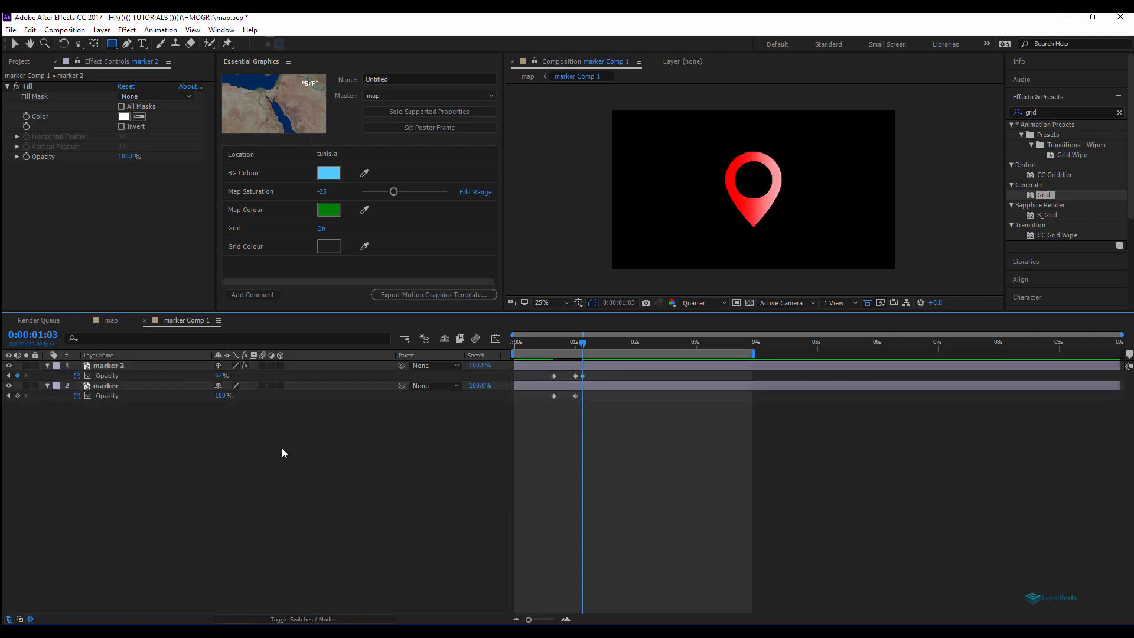
Rotate marker 2's mask to a diagonal and move it off the pin, up to its right.
click(590, 367)
key(v)
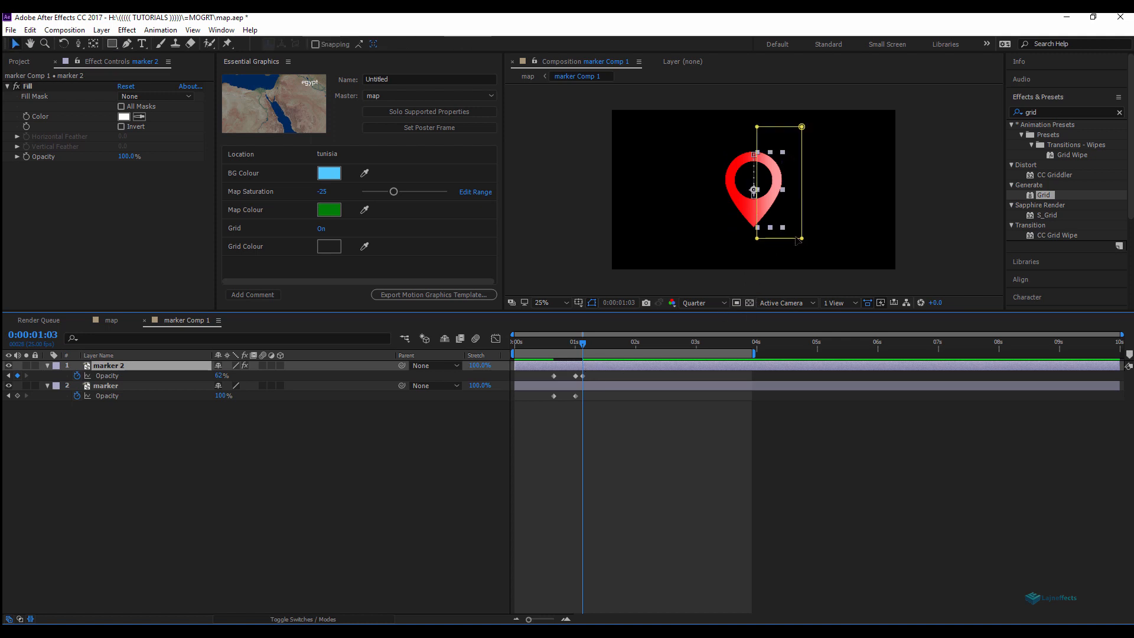
drag(795, 242, 849, 219)
drag(780, 183, 832, 144)
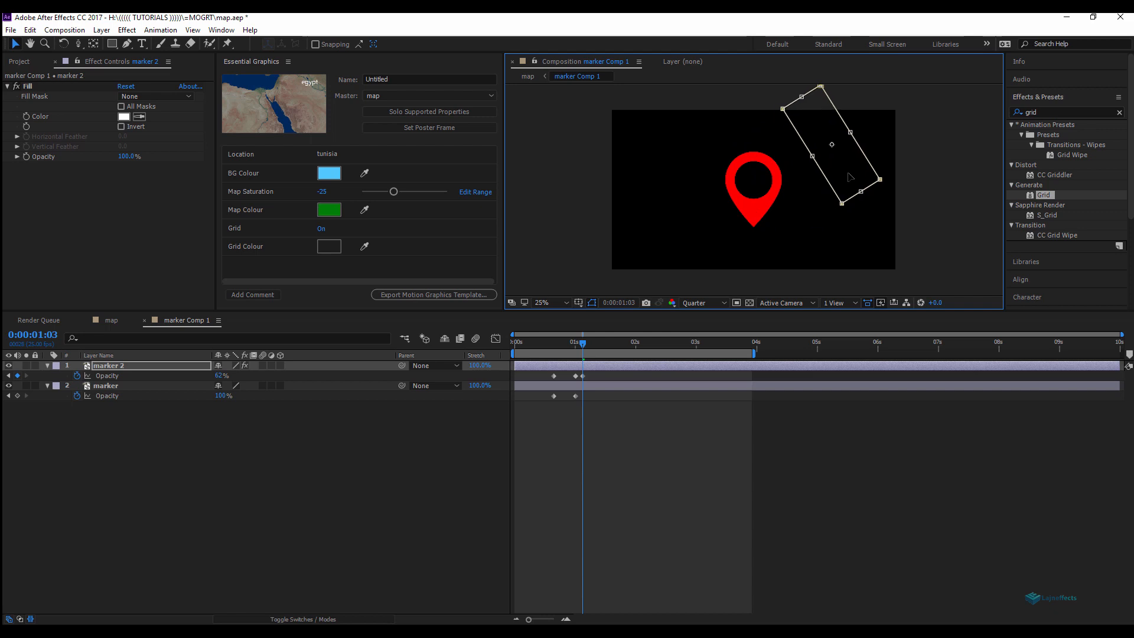
Set a Mask Path keyframe on marker 2's mask at 0:00:00:23.
click(537, 344)
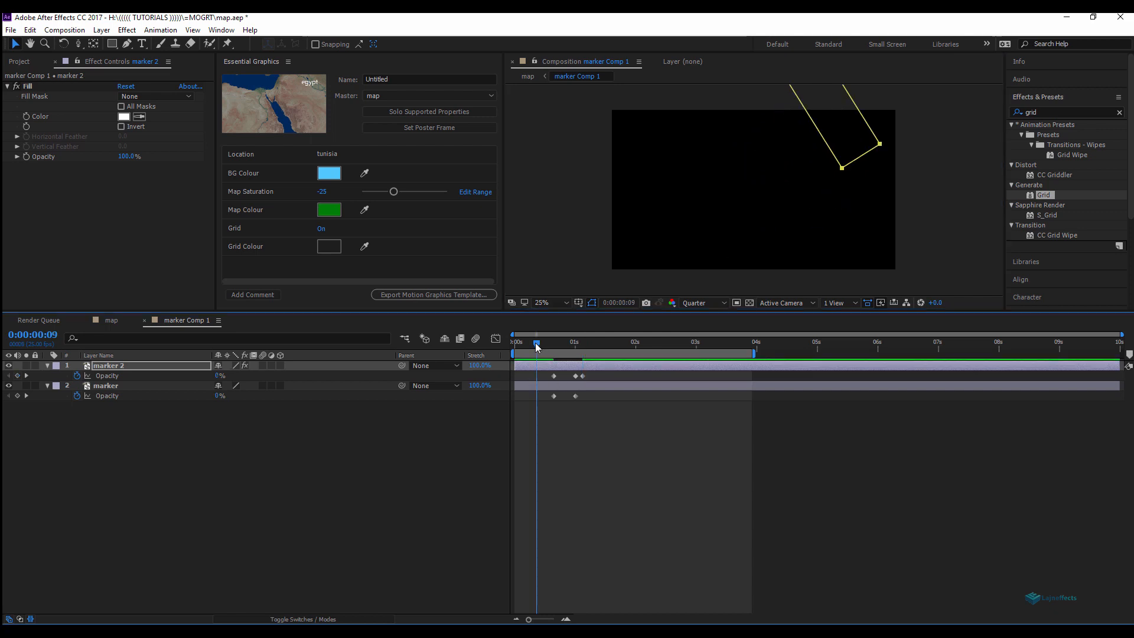
drag(537, 347, 570, 349)
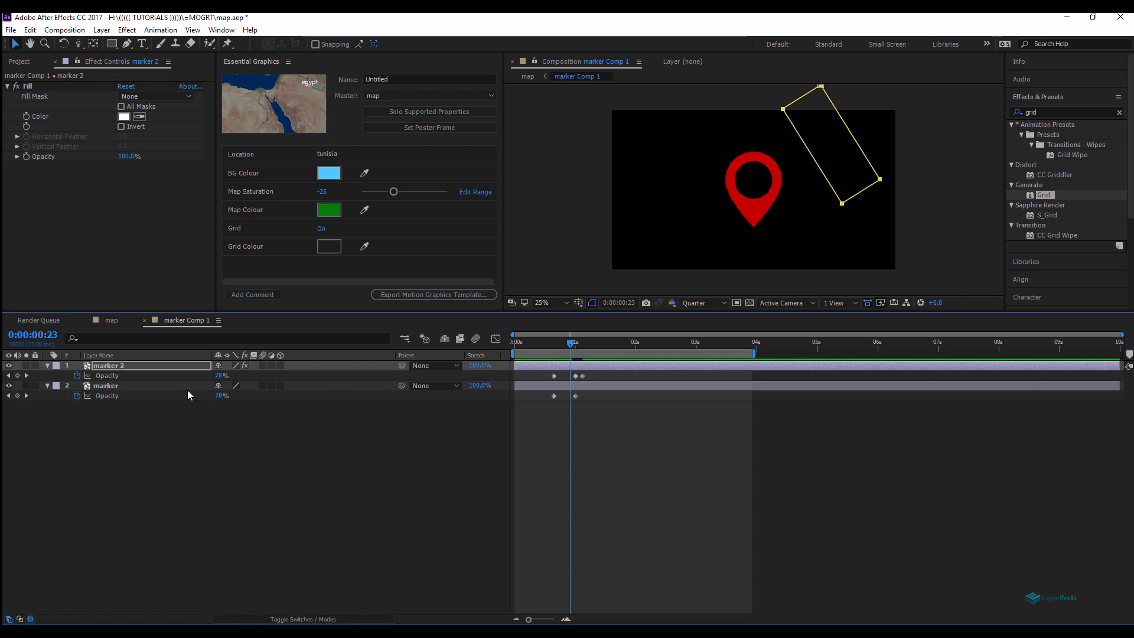
key(m)
click(86, 385)
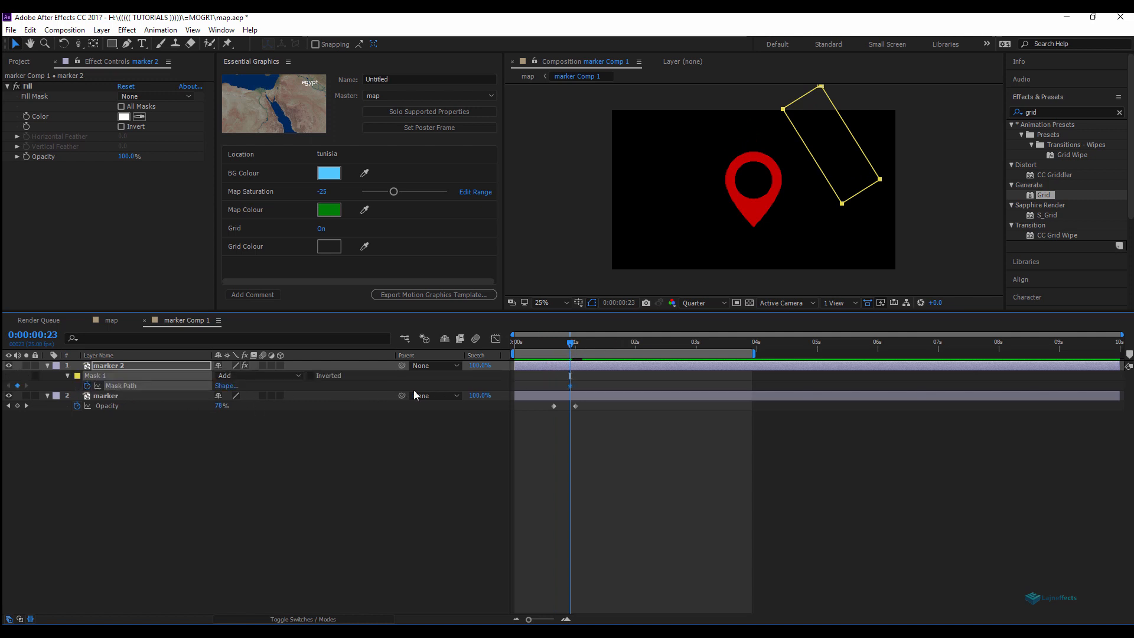
Move marker 2's mask diagonally across to the lower left of the pin at 0:00:01:13 and preview the shine sweep.
drag(588, 340, 607, 345)
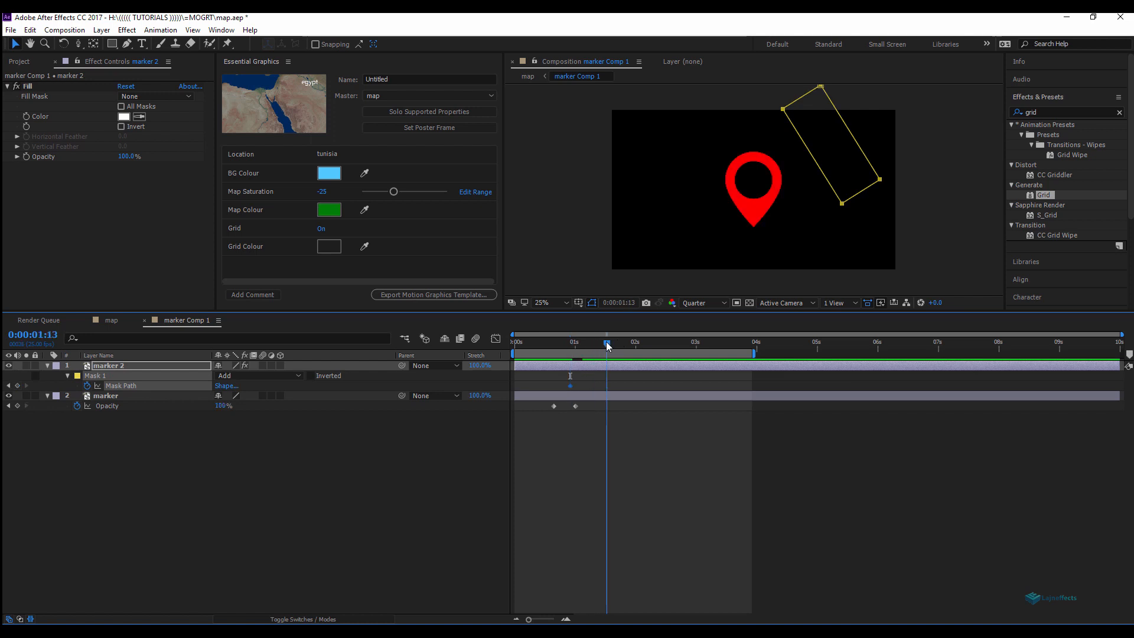
double_click(833, 188)
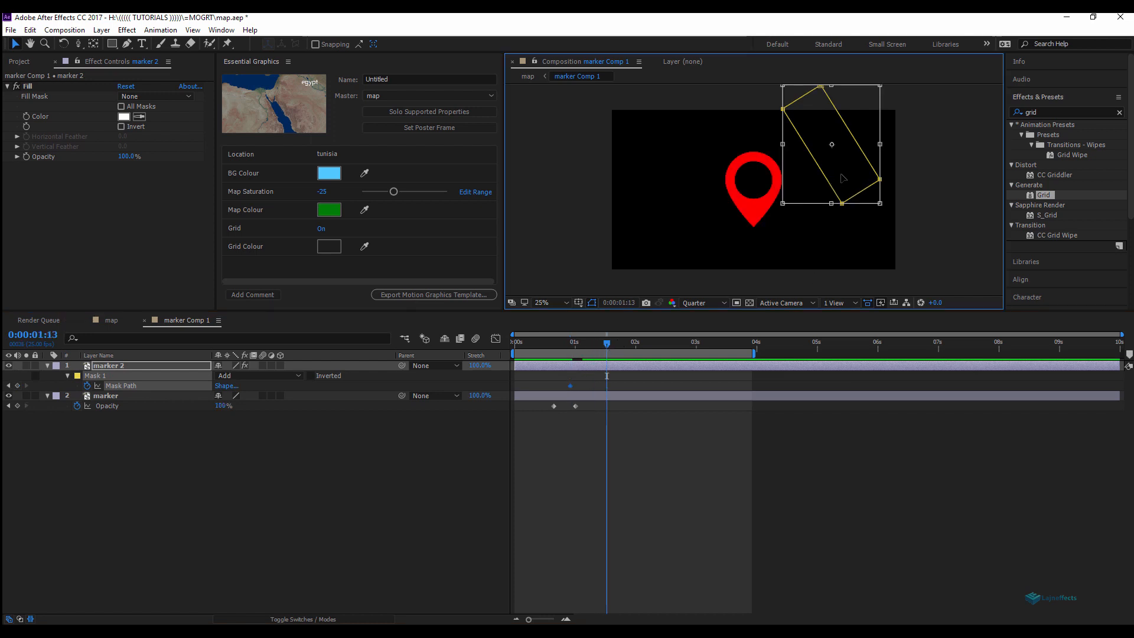
mouse_move(835, 189)
mouse_down()
mouse_move(792, 223)
mouse_move(707, 252)
mouse_up()
click(660, 464)
key(space)
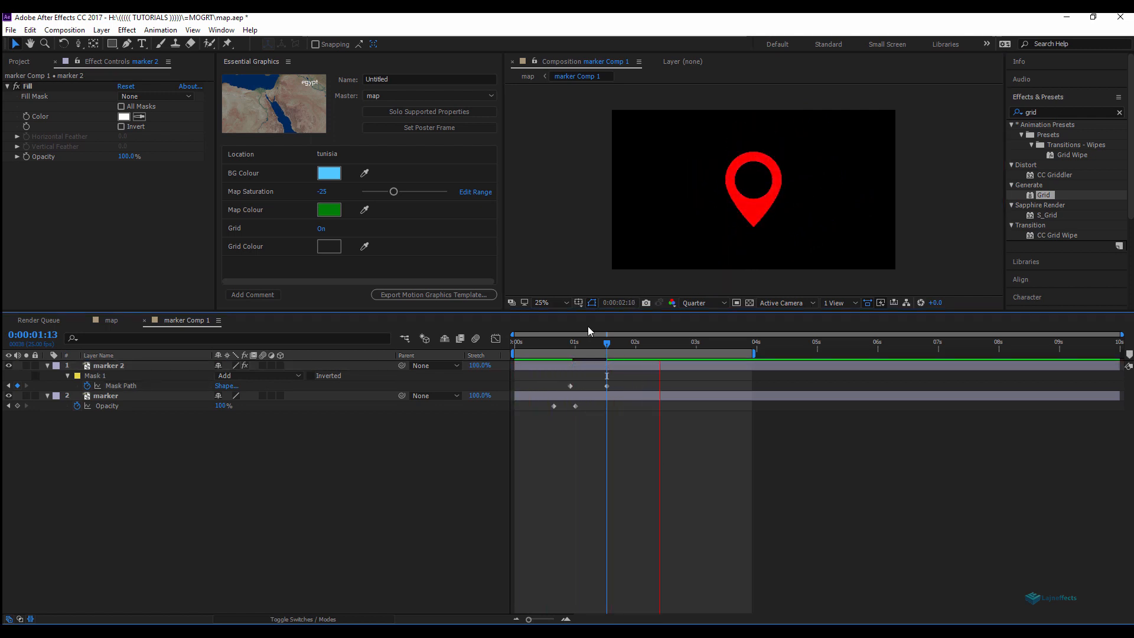
key(space)
Return to the map composition, scrub through the marker animation and make marker Comp 1 a 3D layer.
click(124, 322)
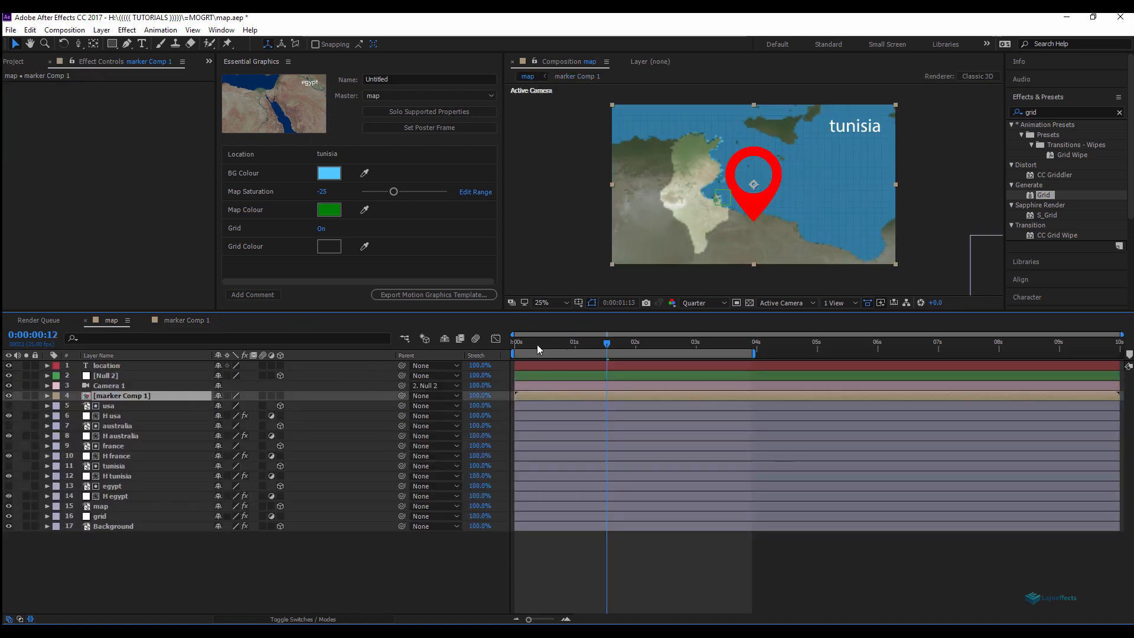
drag(538, 349, 626, 353)
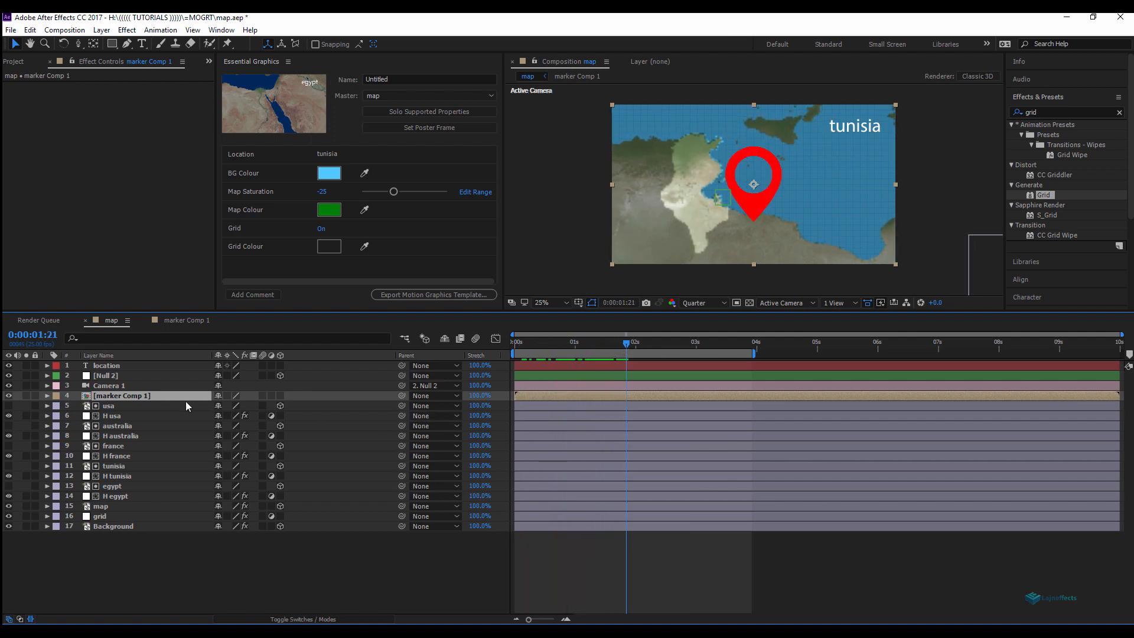
click(281, 396)
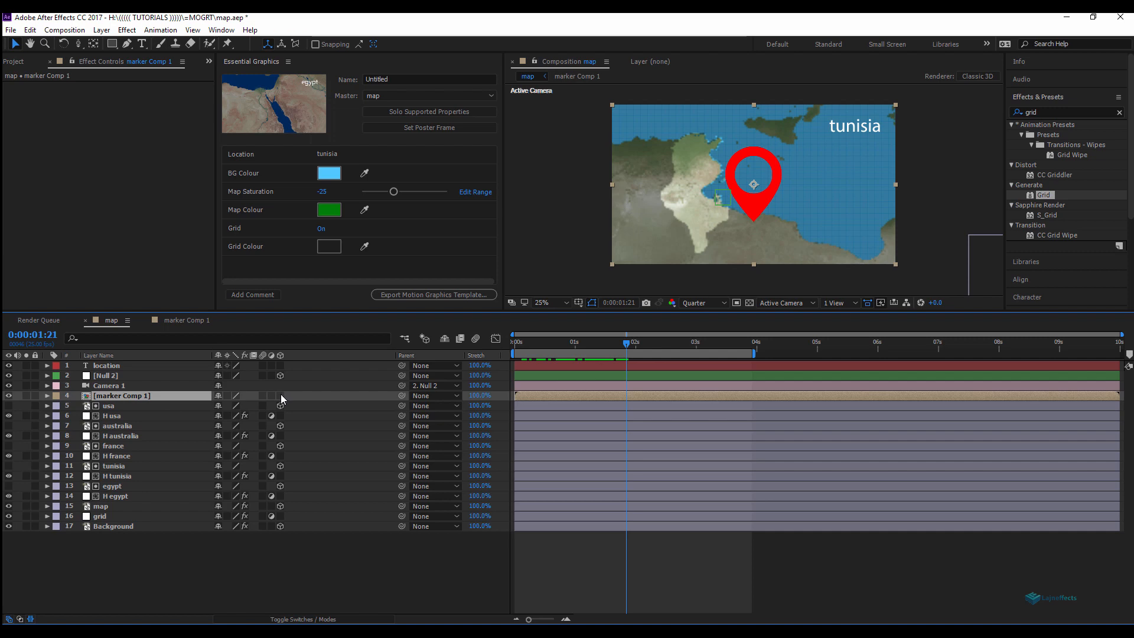
scroll(718, 229, down, 5)
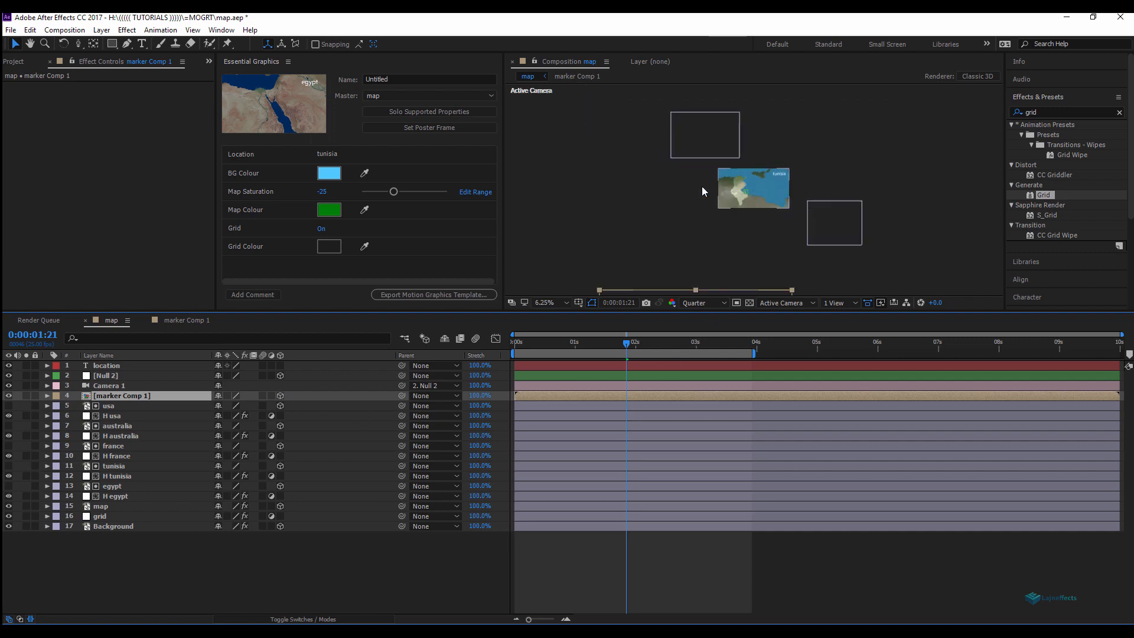
scroll(742, 273, up, 3)
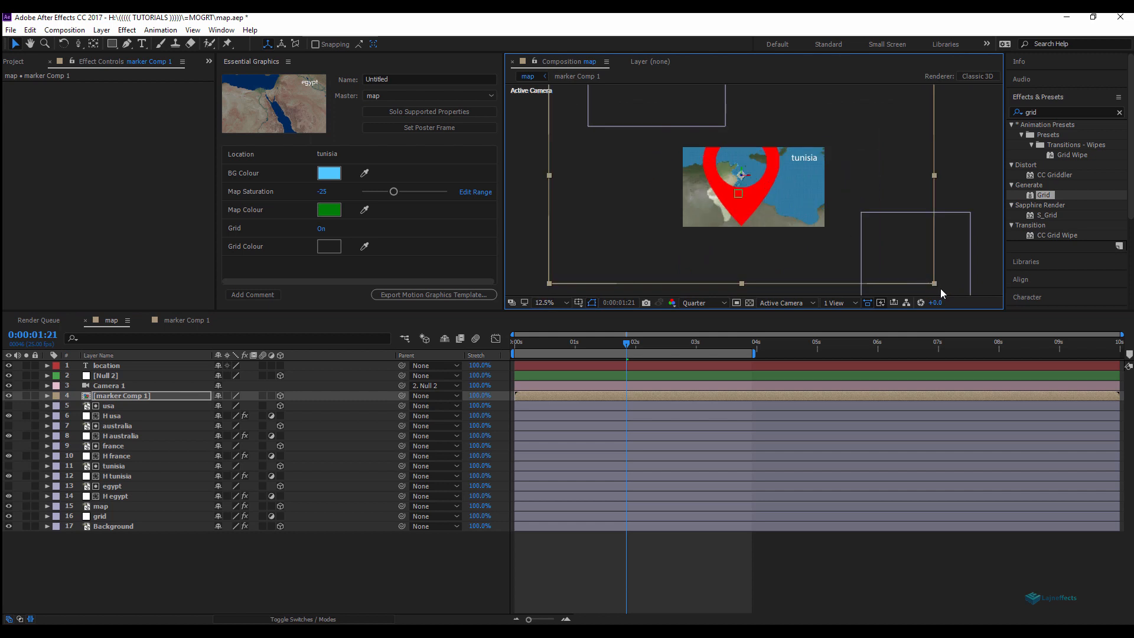
Scale marker Comp 1 down to a small pin and position it over the northern tip of Tunisia.
drag(934, 283, 790, 217)
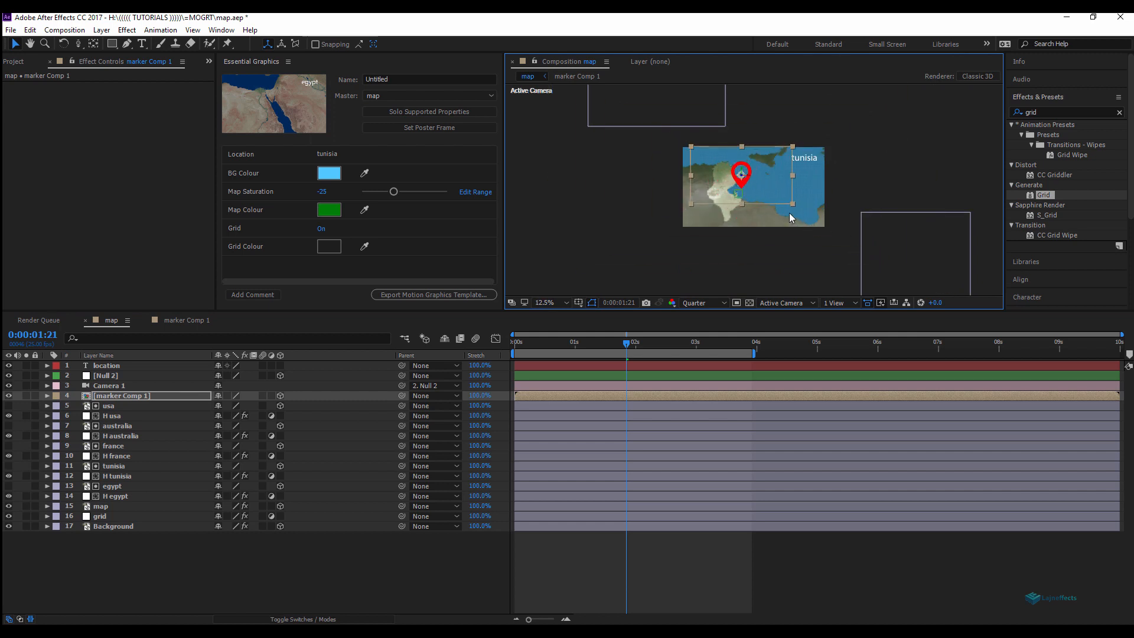
scroll(764, 184, up, 4)
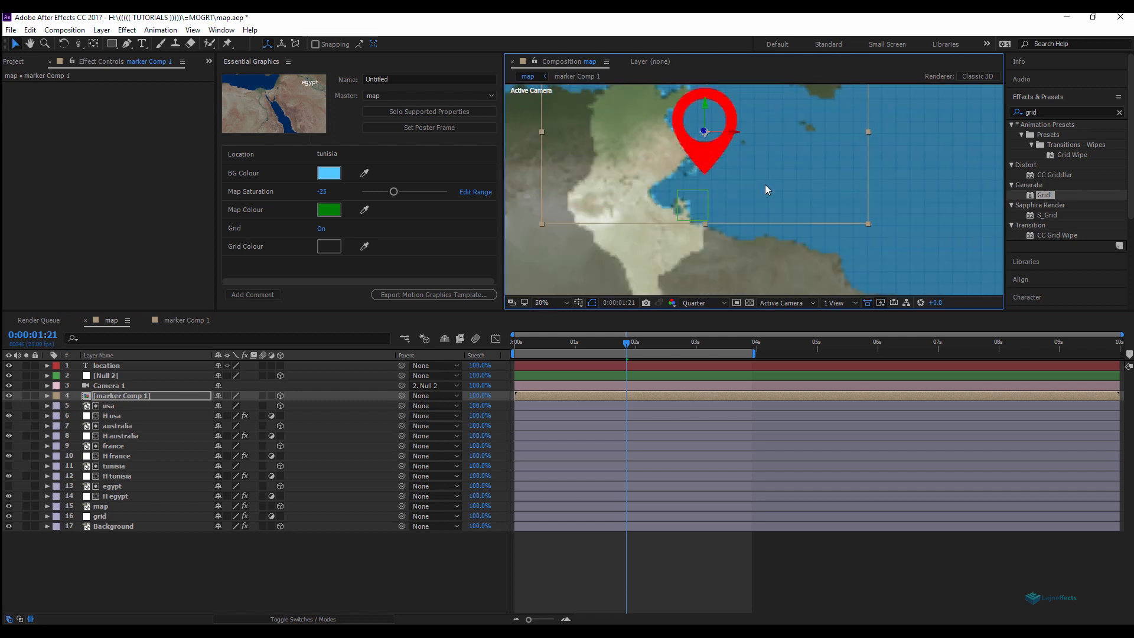
scroll(765, 185, down, 2)
drag(811, 207, 739, 143)
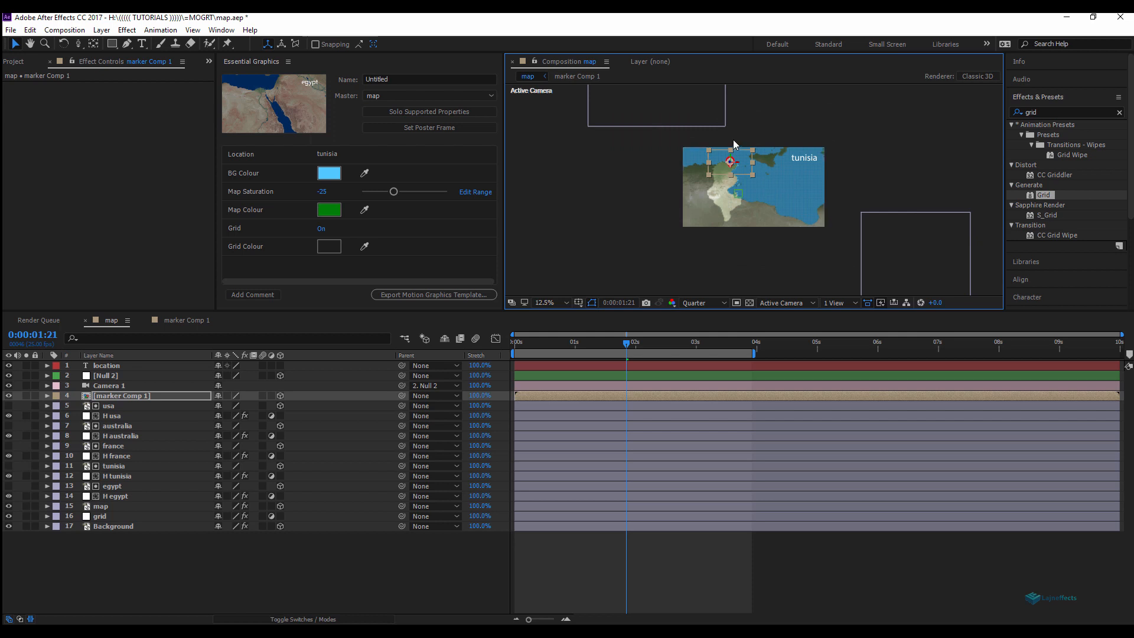
drag(749, 158, 738, 149)
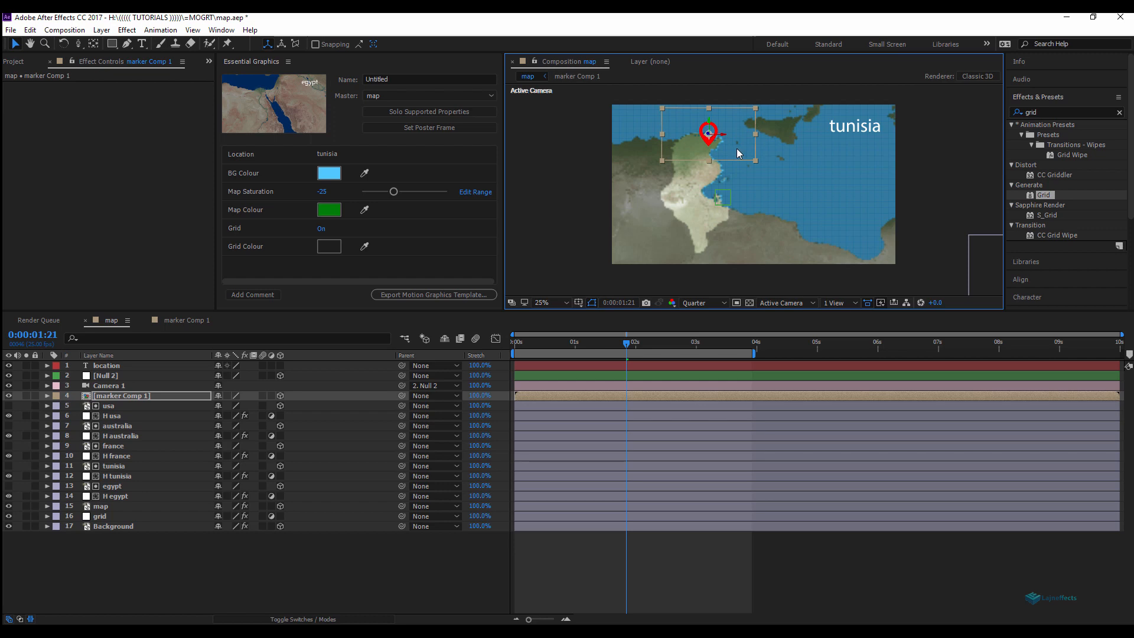
click(409, 552)
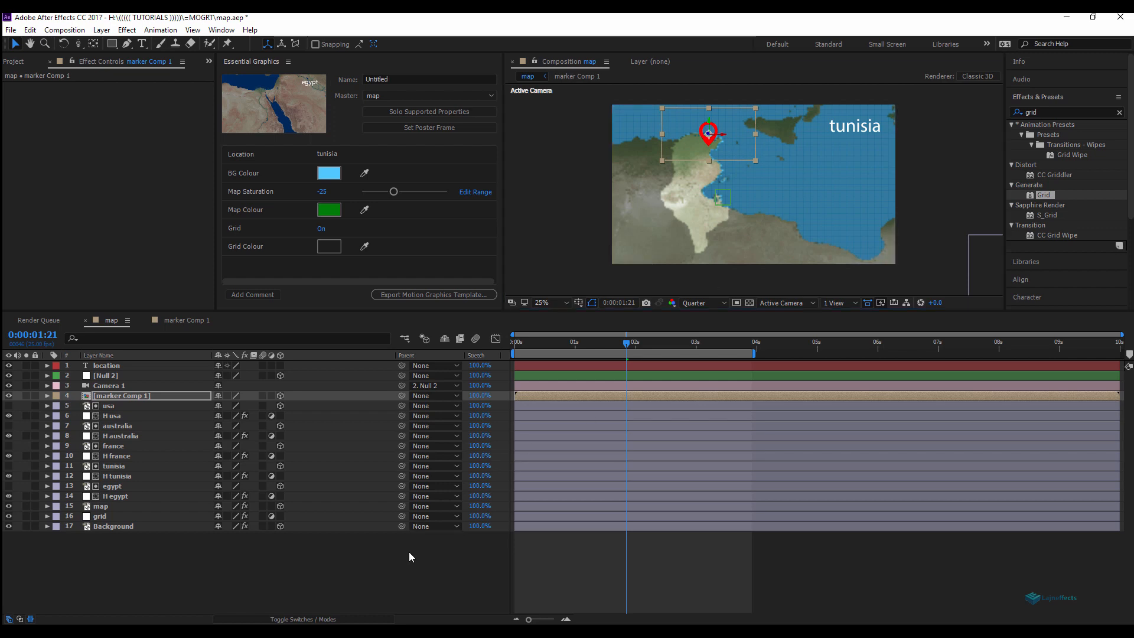
Scrub to 0:00:02:07 to check the pin and rename the marker Comp 1 layer as "marker tun".
drag(625, 340, 653, 341)
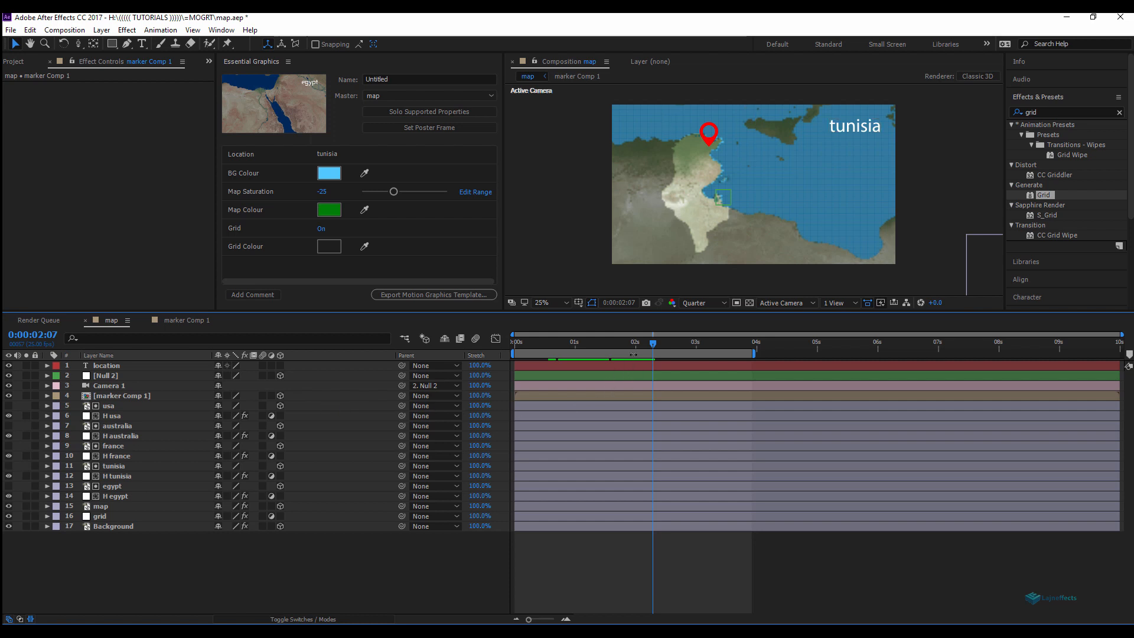
click(116, 396)
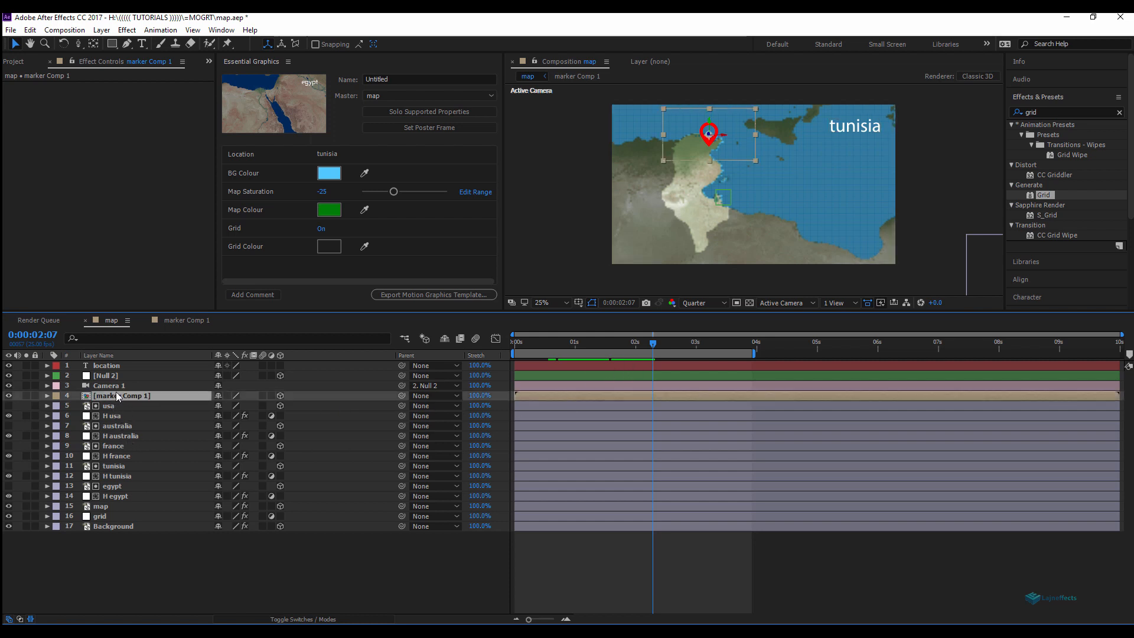
key(Return)
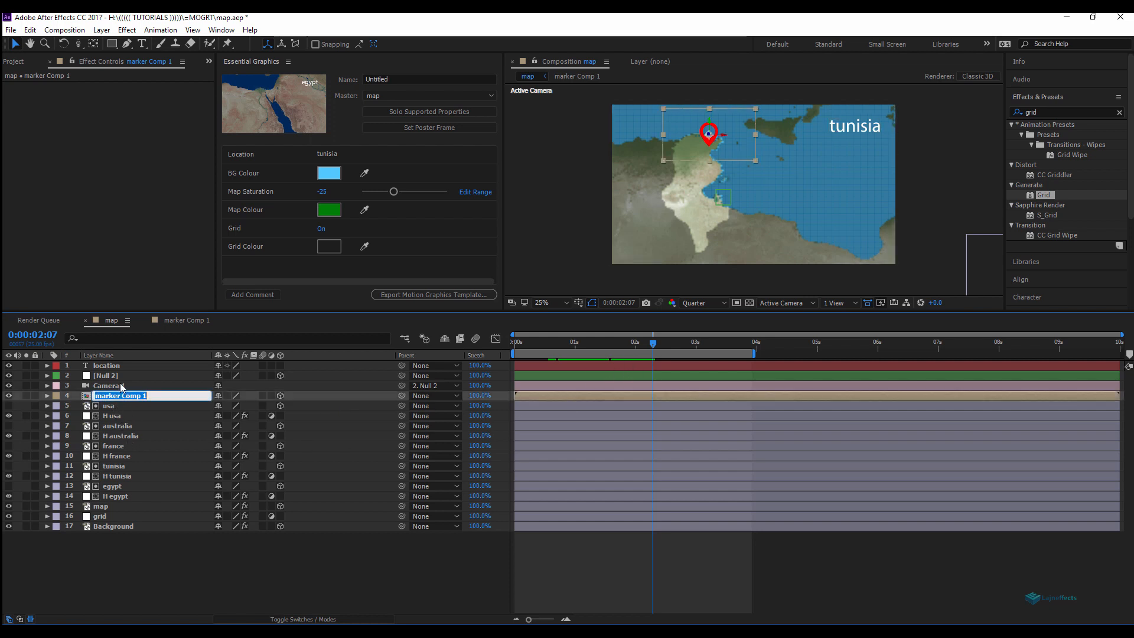
text(mark)
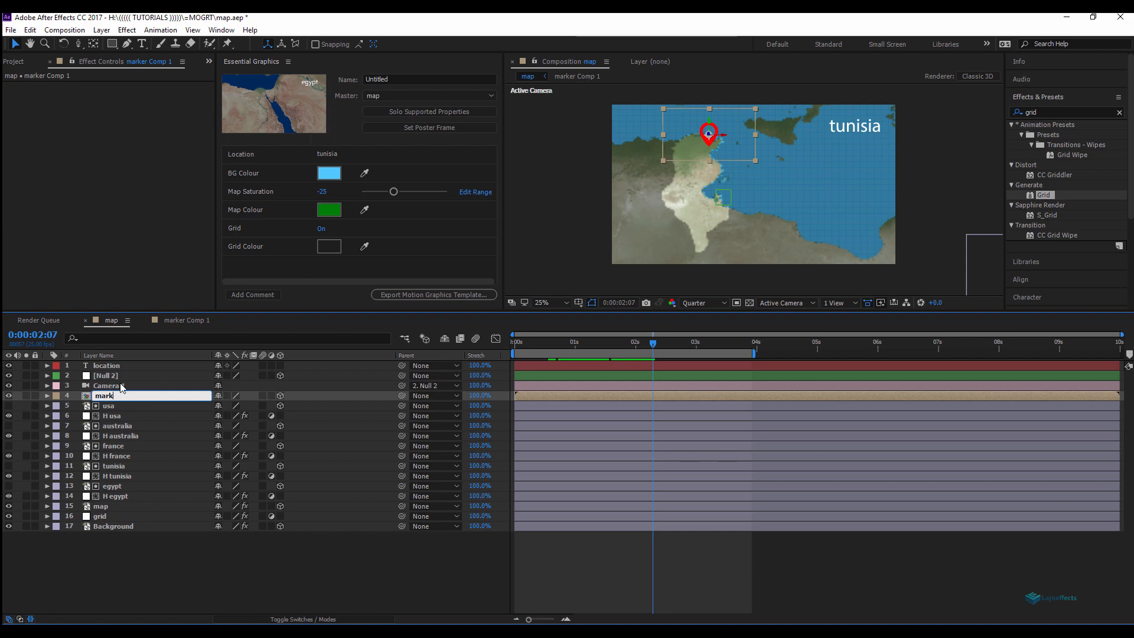
text(er tun)
click(201, 571)
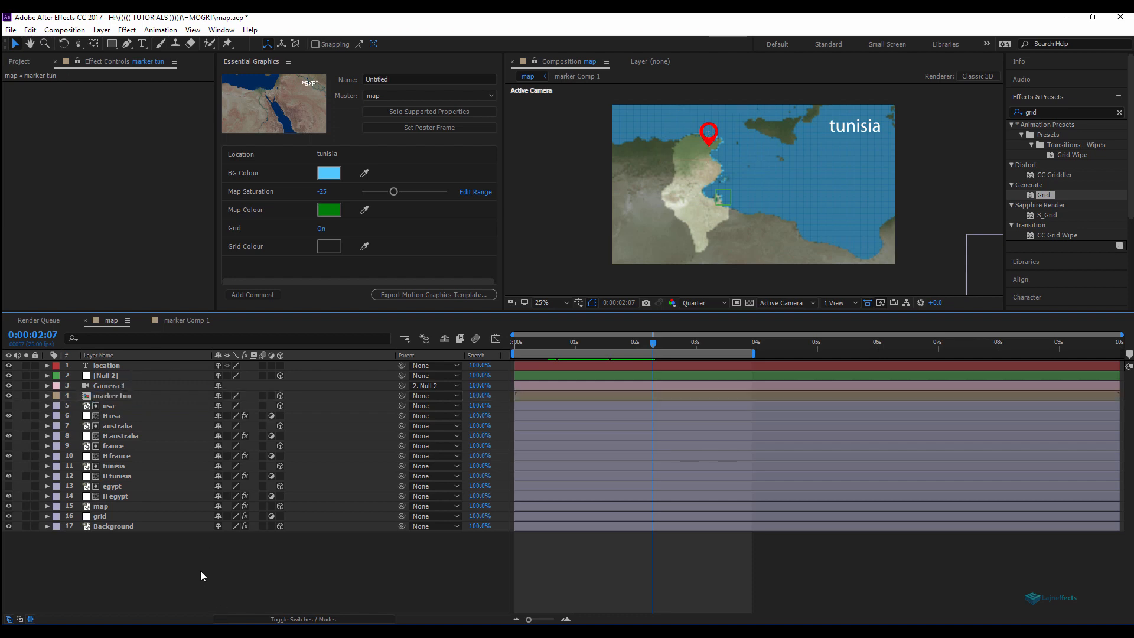
click(122, 396)
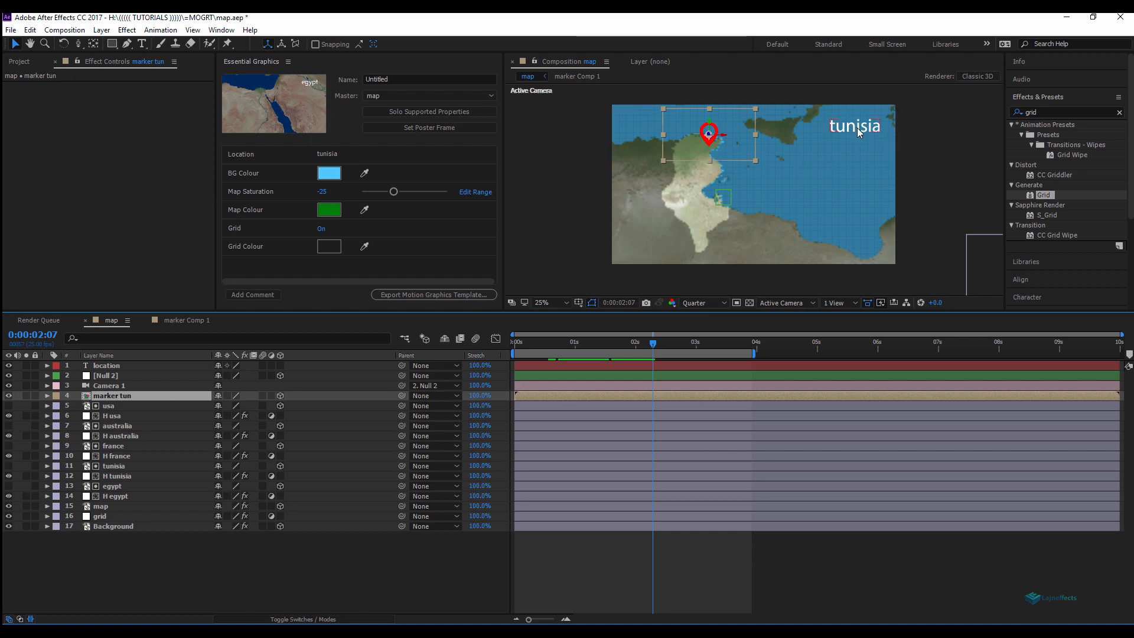
click(161, 564)
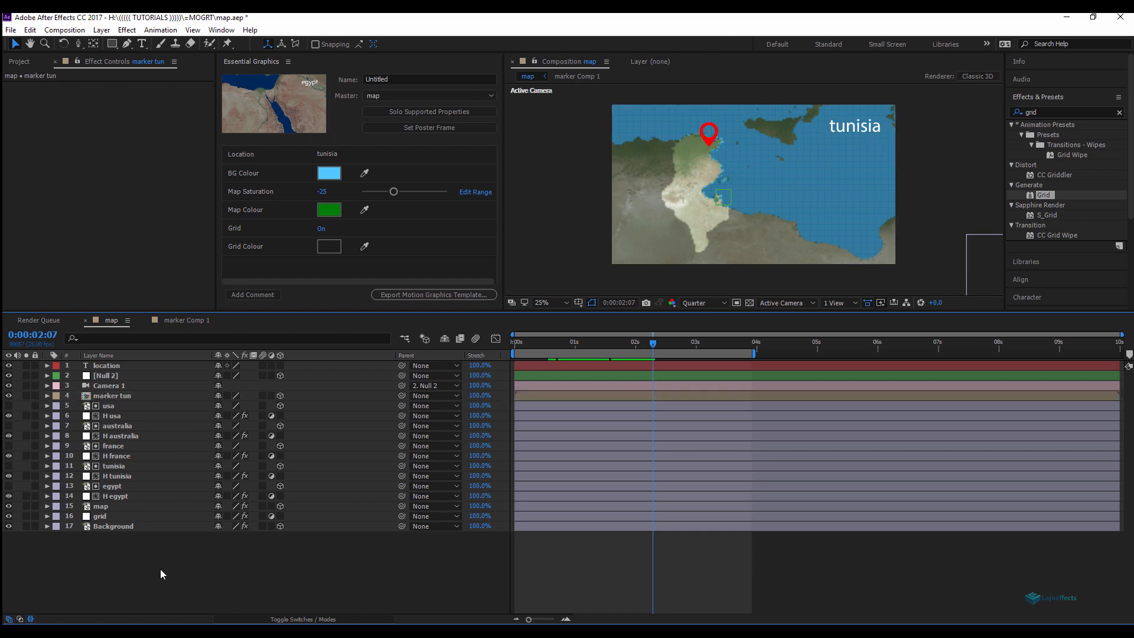
Reveal the H tunisia layer's modified properties and inspect its opacity expression tied to the location text.
click(115, 498)
click(118, 476)
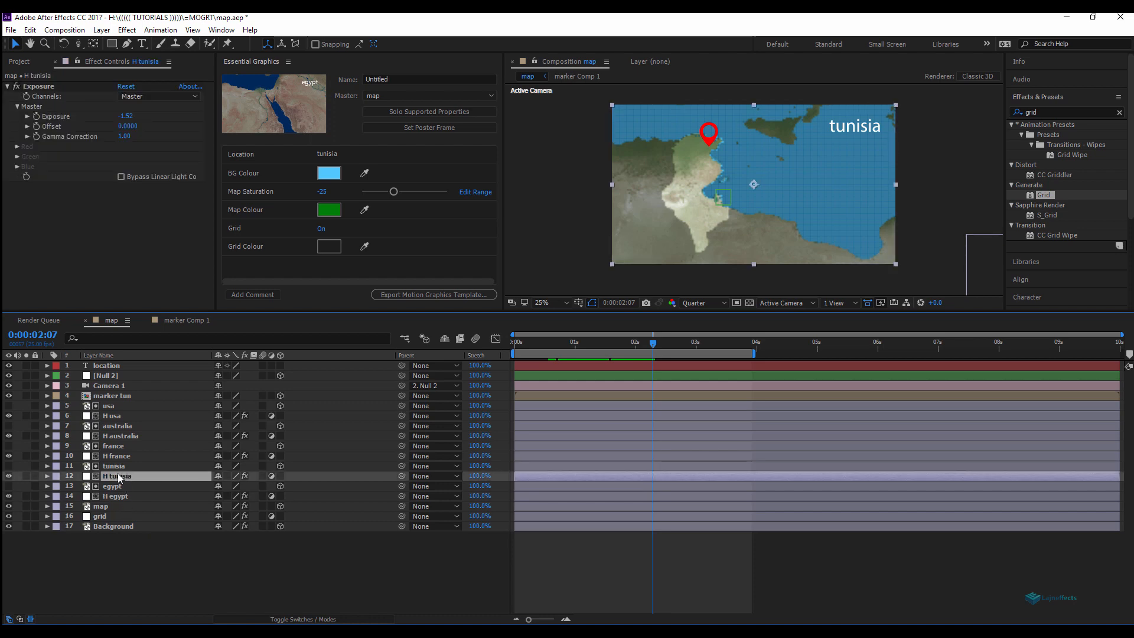
key(u)
key(u)
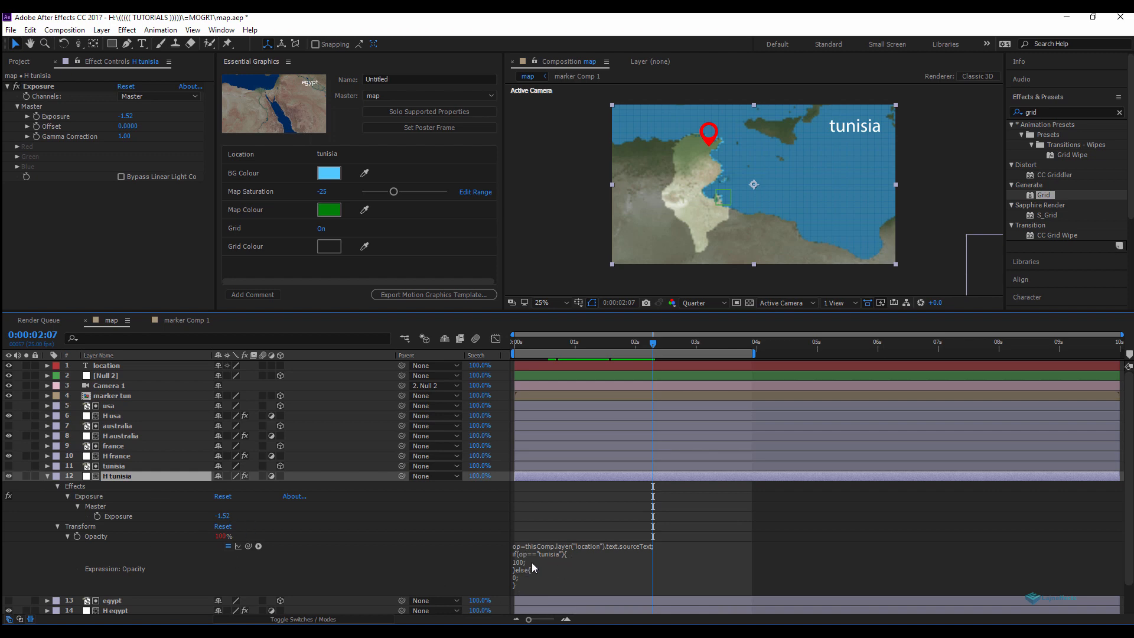
click(561, 589)
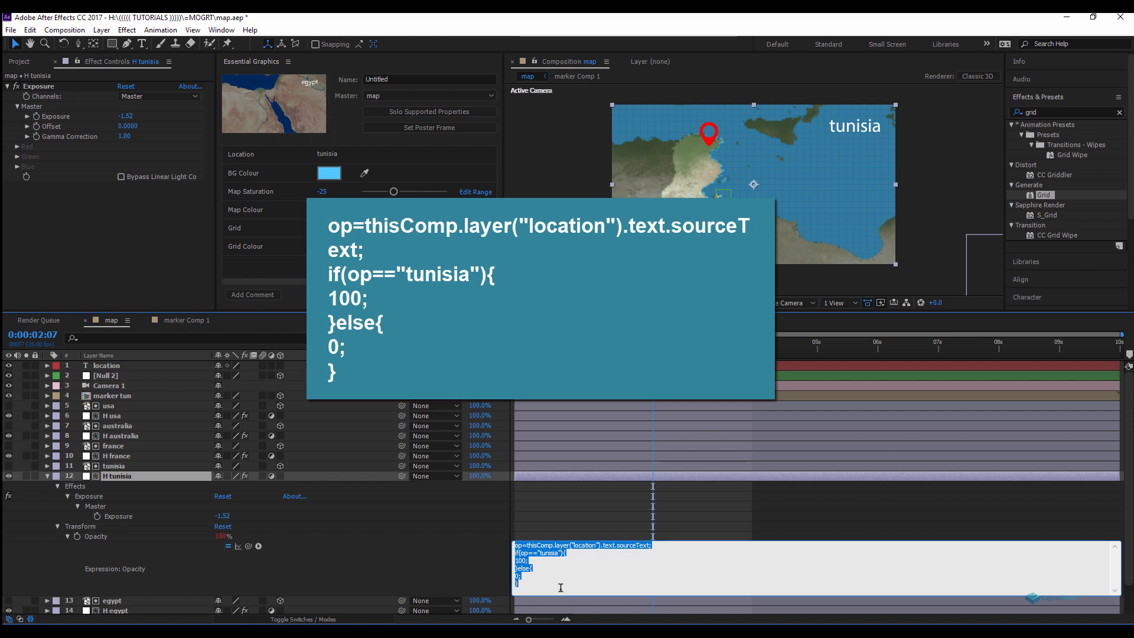
Link marker tun's opacity to the H tunisia layer's opacity with the expression thisComp.layer("H tunisia").transform.opacity.
click(115, 396)
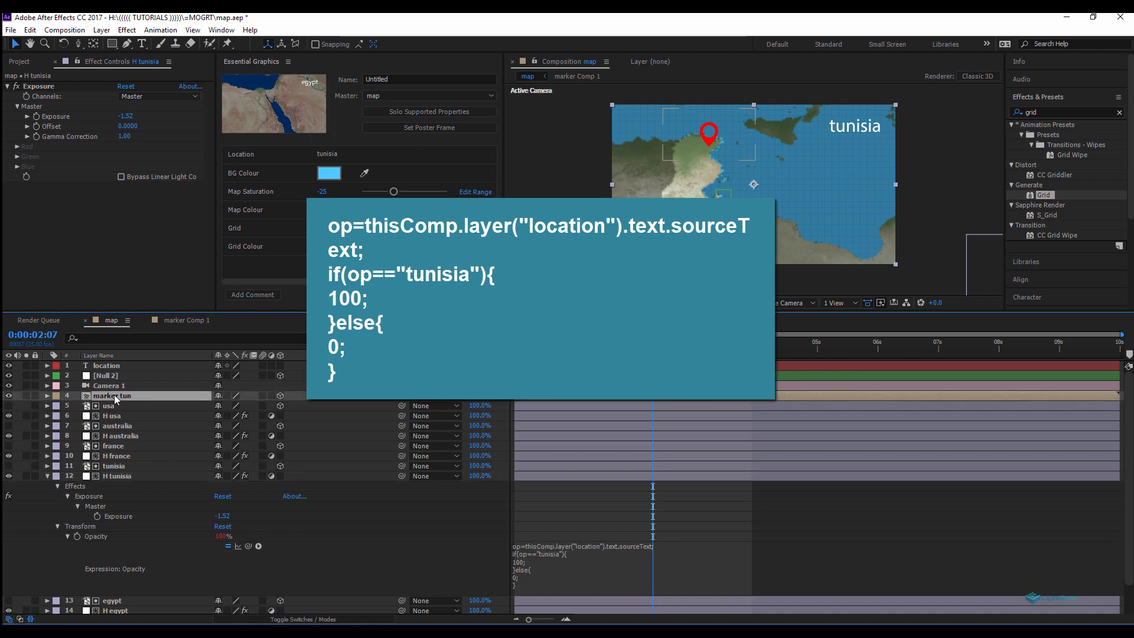
key(Return)
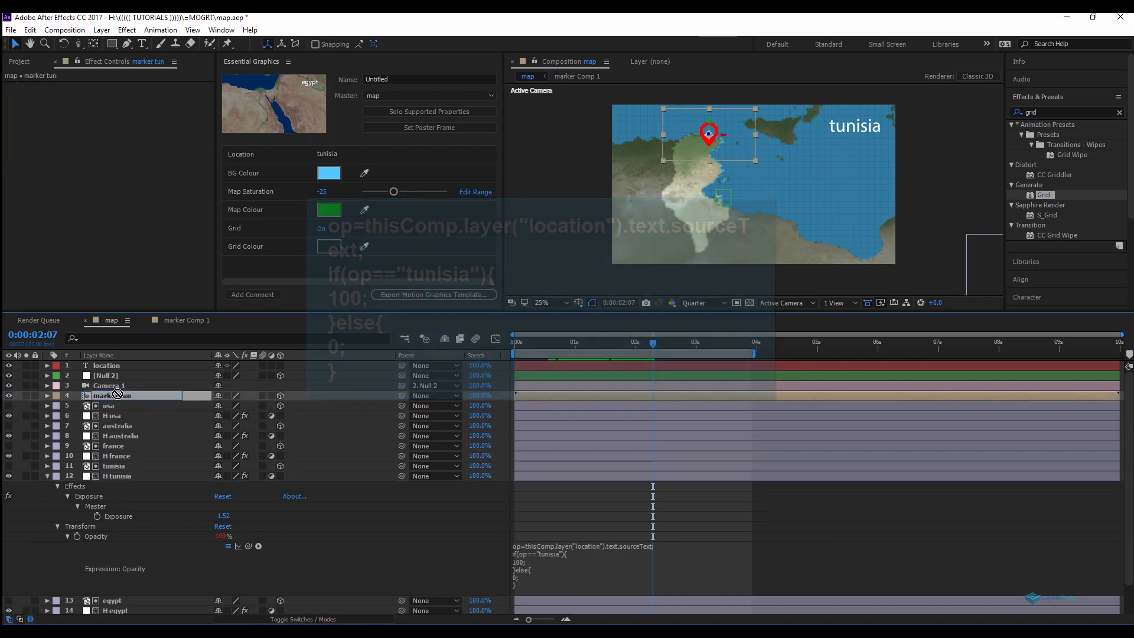
key(Return)
key(t)
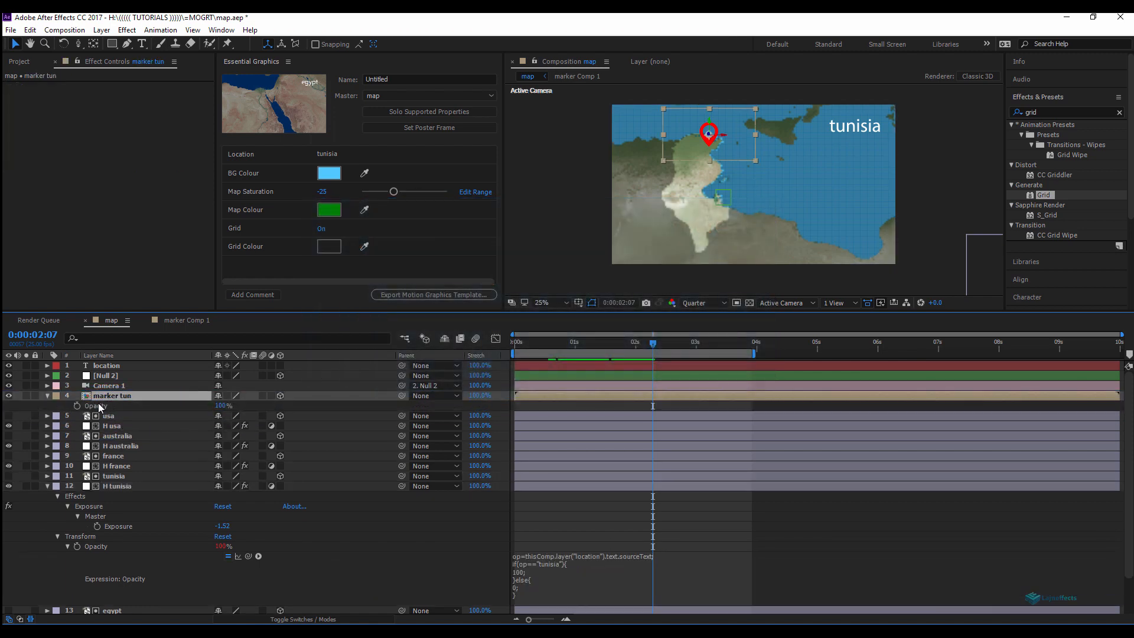
alt+click(76, 406)
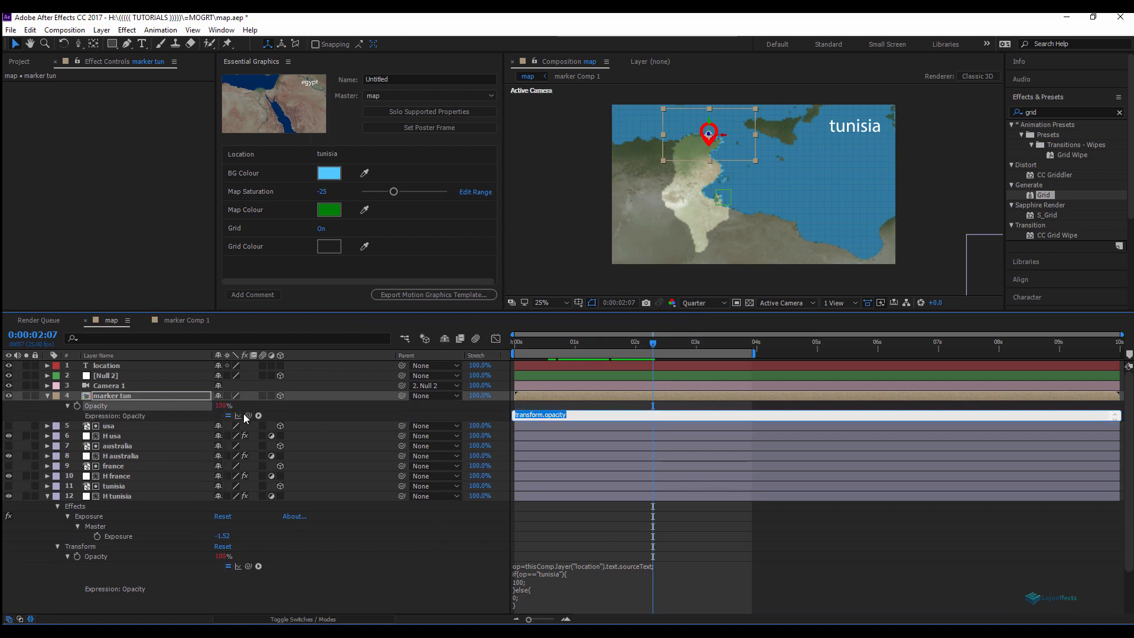
drag(248, 415, 237, 458)
drag(175, 538, 168, 556)
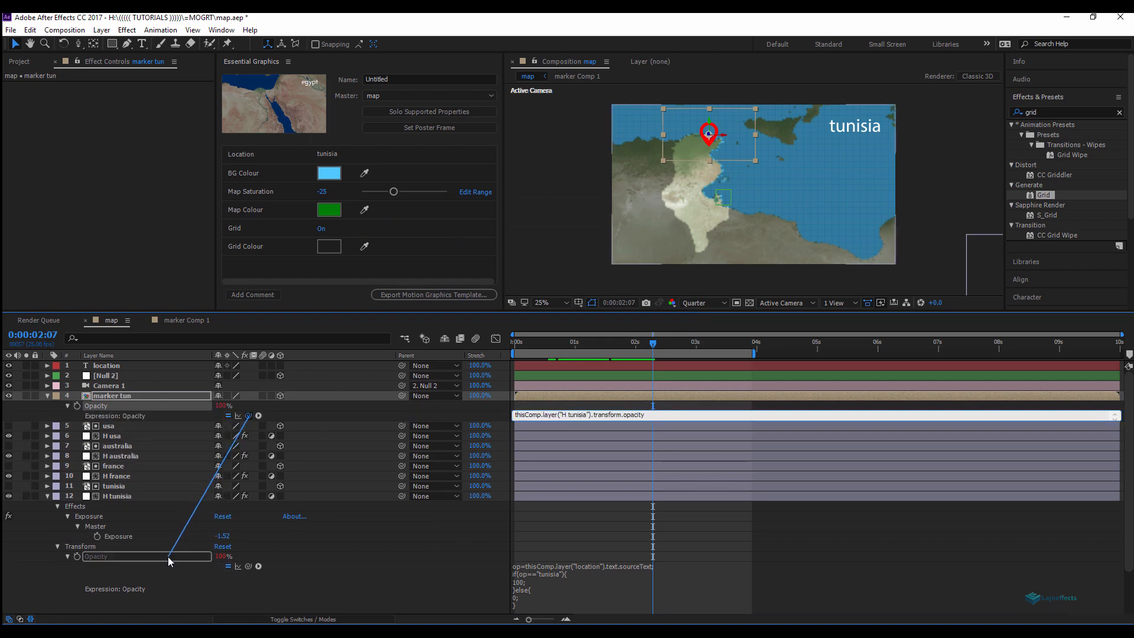
click(796, 539)
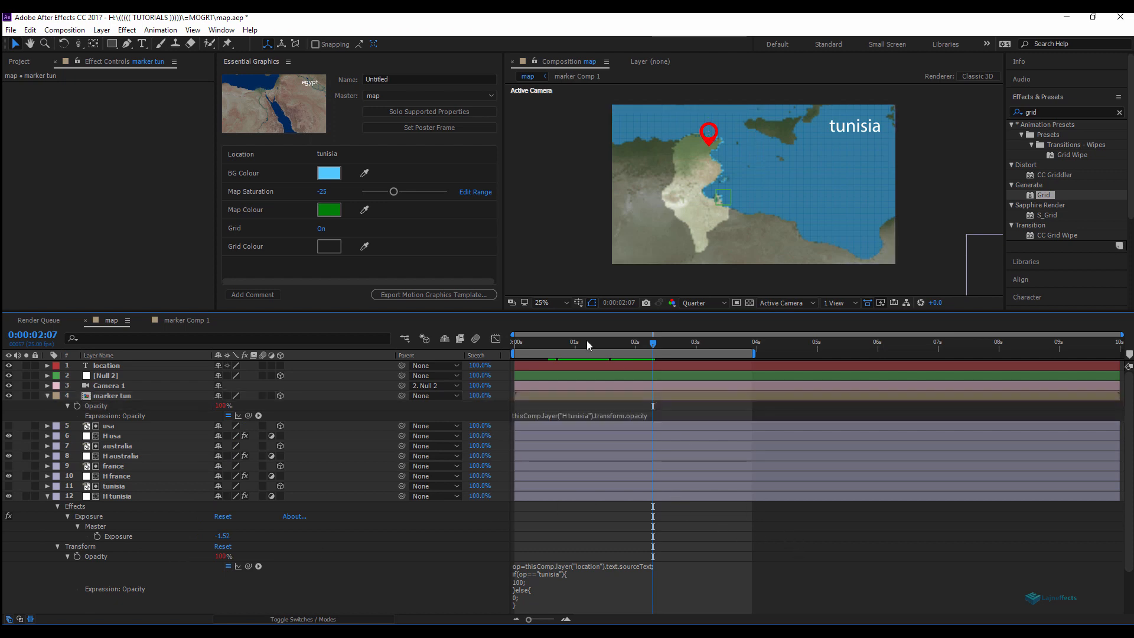
Duplicate the marker tun layer four times.
click(113, 395)
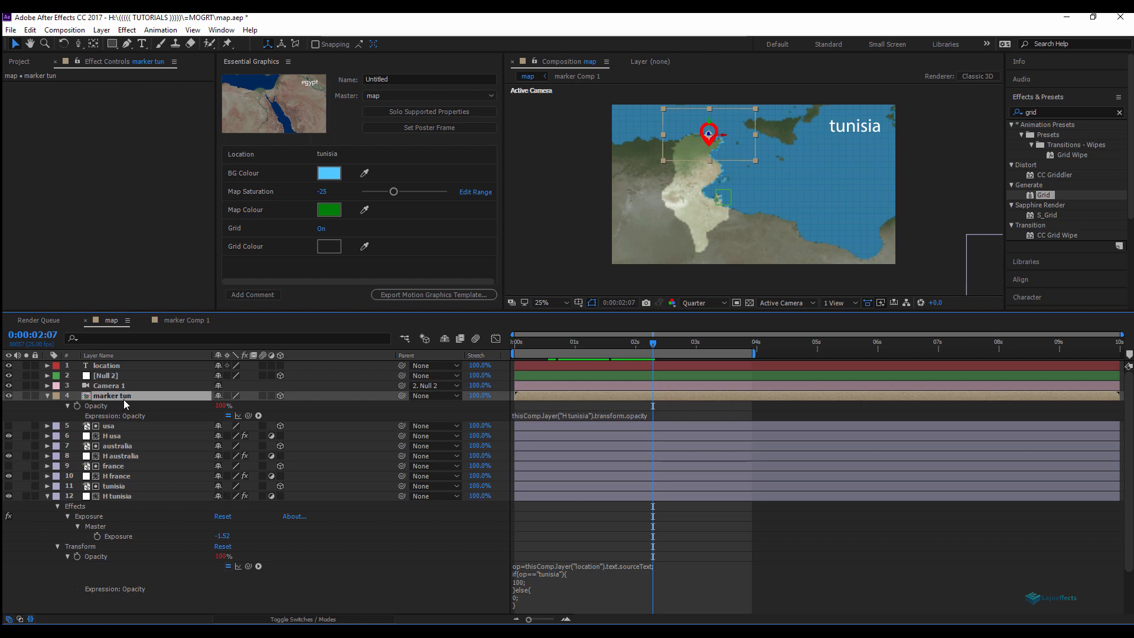
key(ctrl+d)
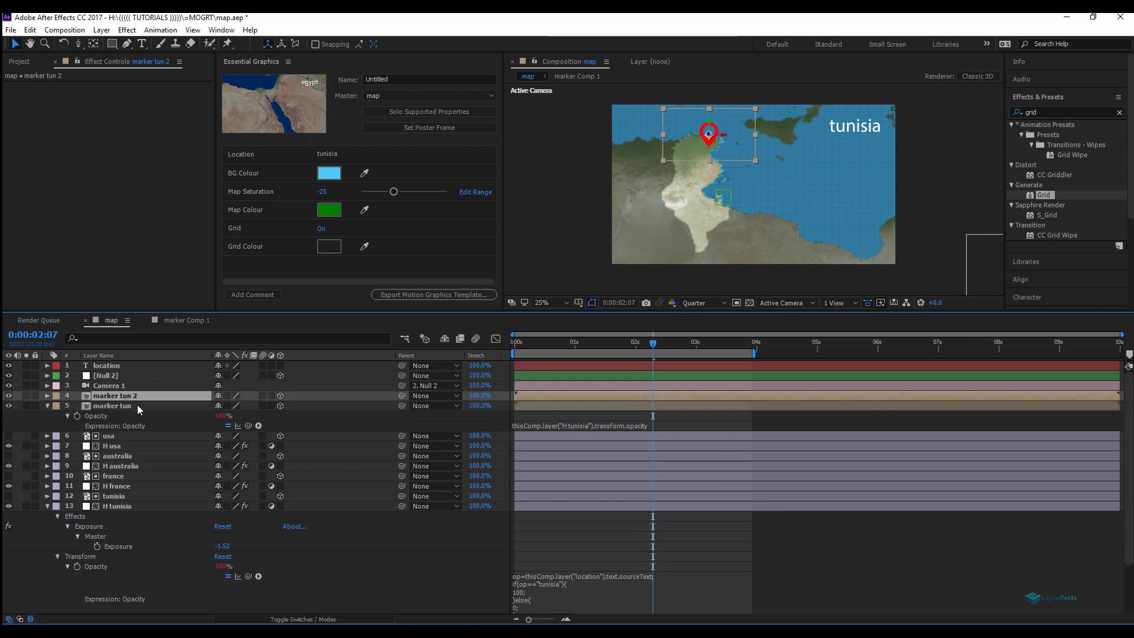
key(ctrl+d)
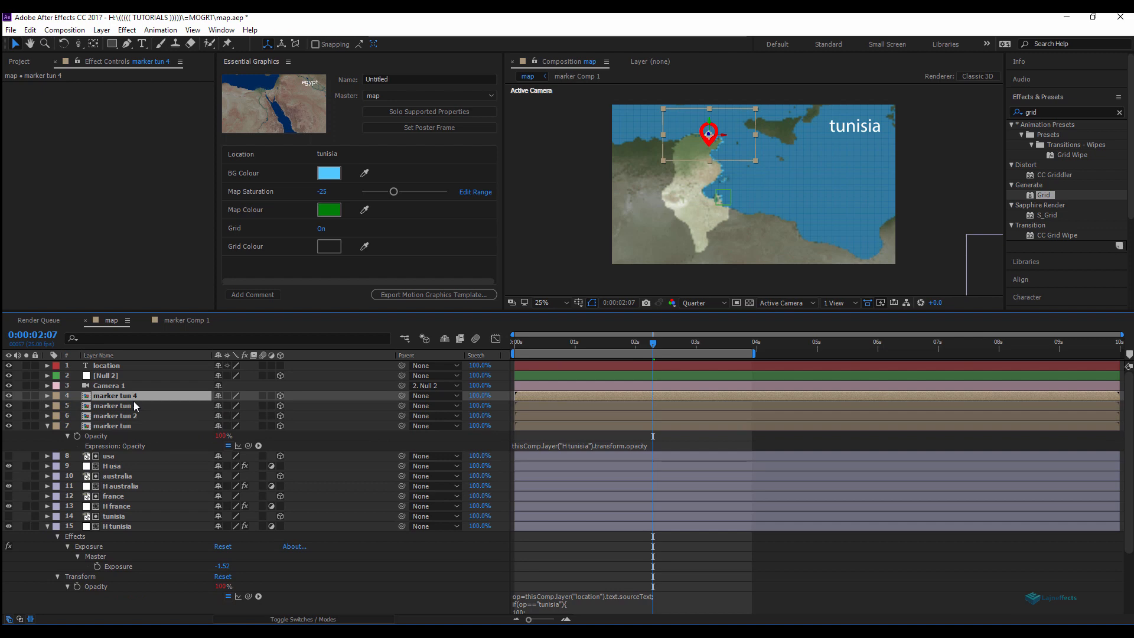
key(ctrl+d)
Rename marker tun 2 as "marker egypt" and marker tun 3 as "marker australia".
click(122, 425)
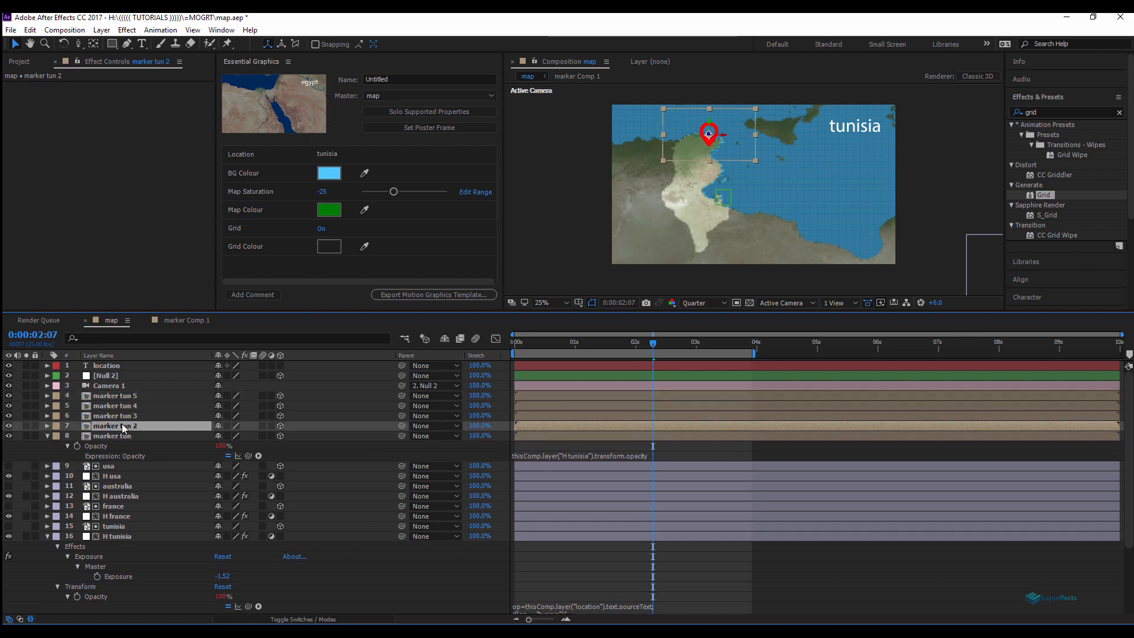
key(Return)
drag(121, 426, 140, 424)
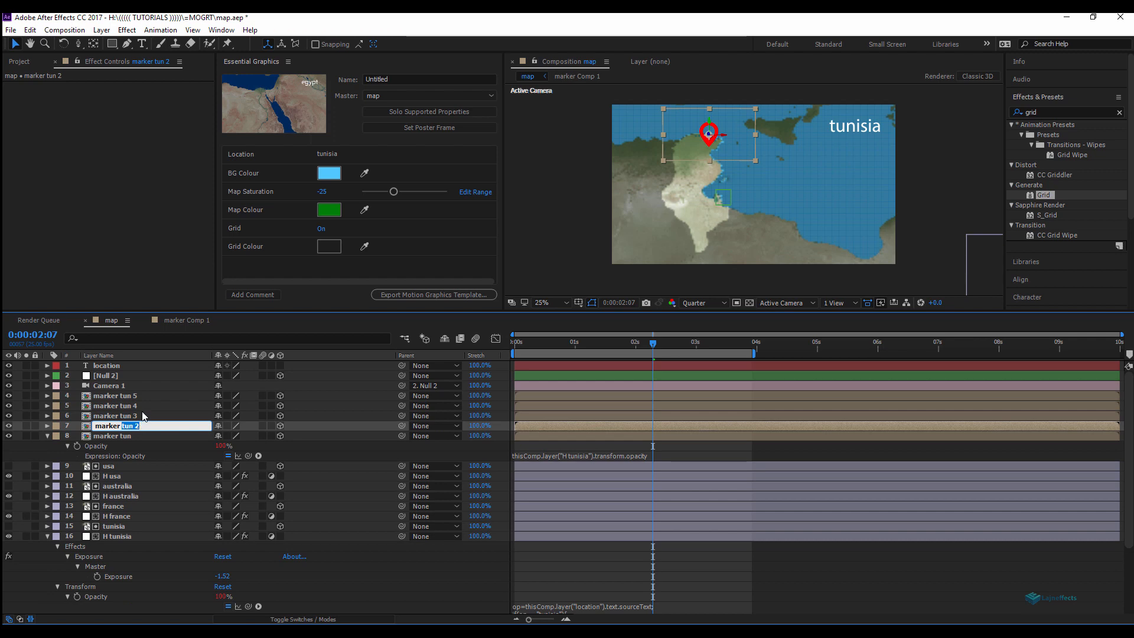
text(egyp)
click(137, 416)
key(Return)
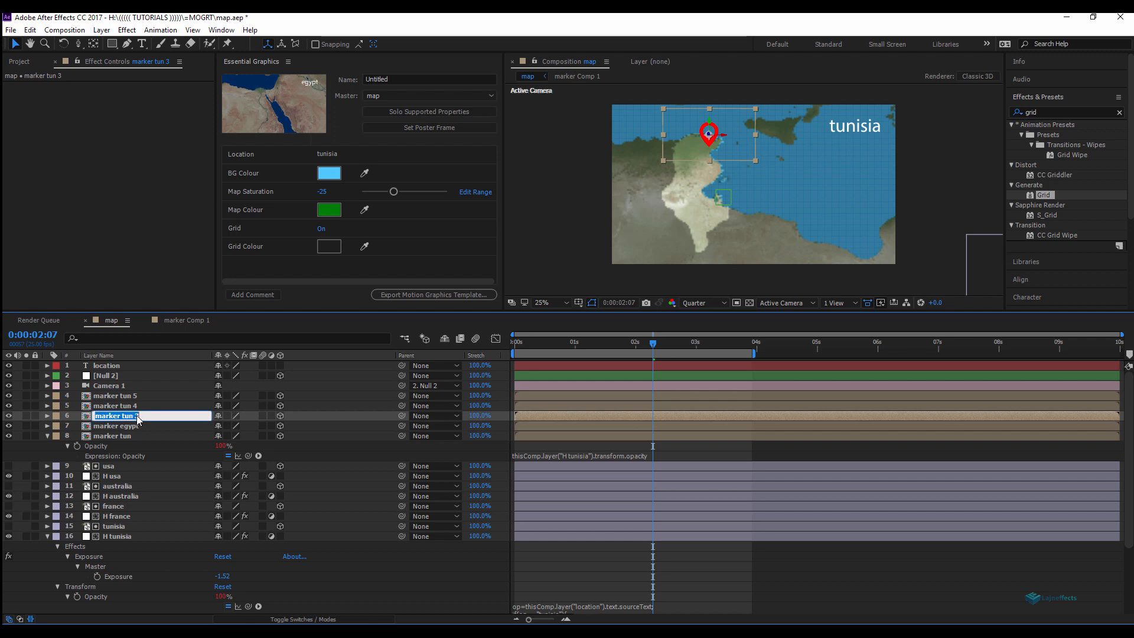
drag(122, 416, 140, 416)
text(austr)
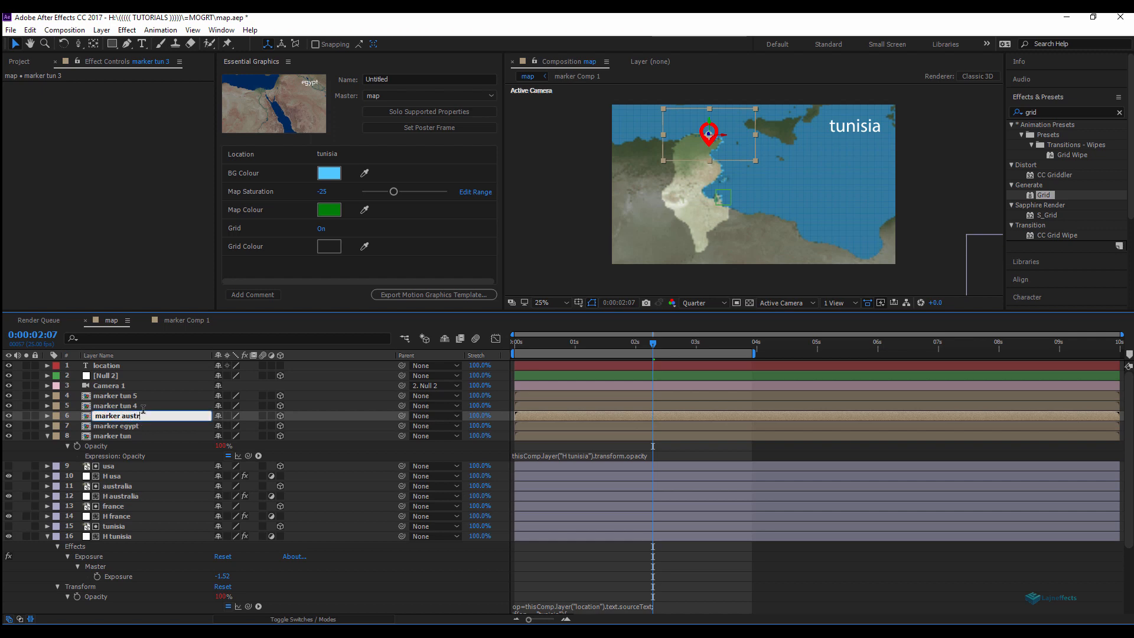
text(alia)
Rename marker tun 4 as "marker usa" and marker tun 5 as "marker france".
click(116, 405)
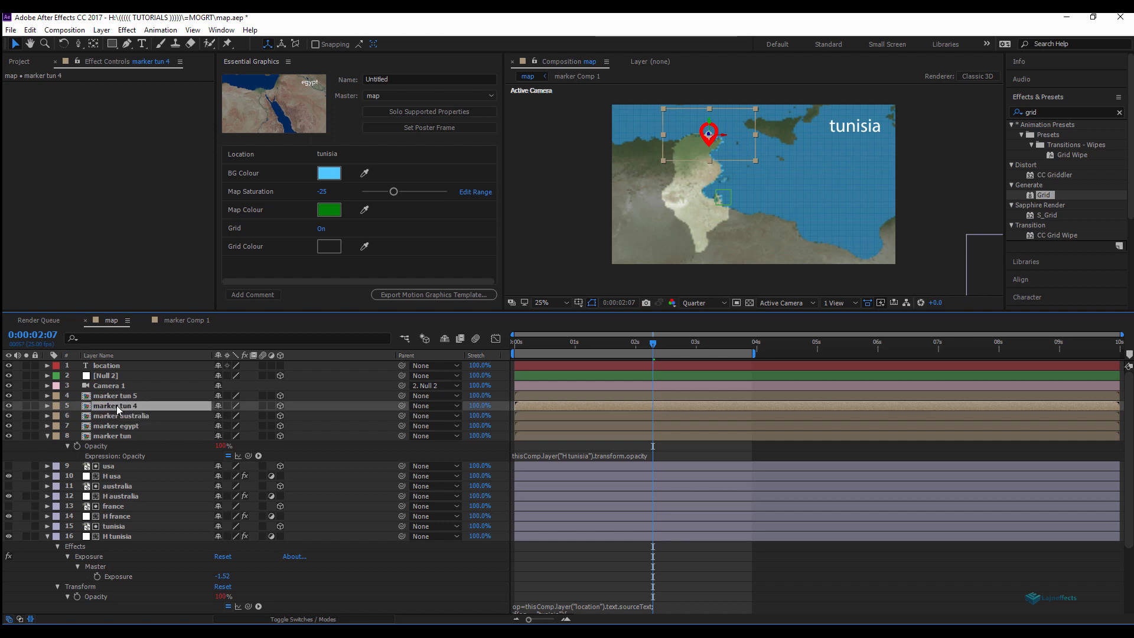
key(Return)
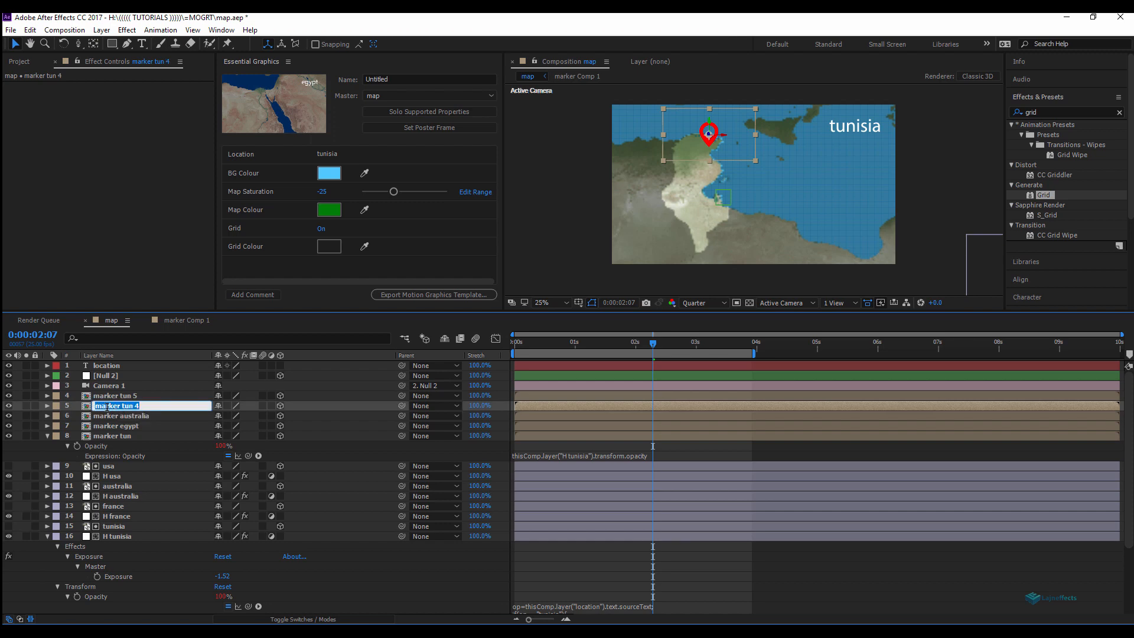
drag(121, 405, 152, 405)
text(usa)
click(115, 397)
key(Return)
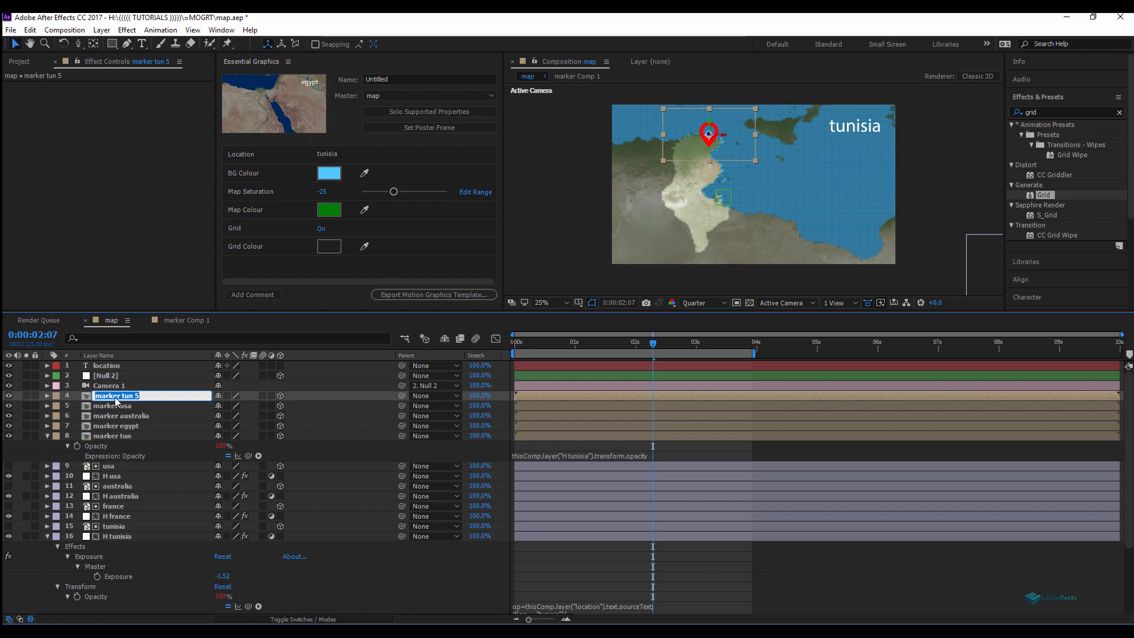
drag(122, 396, 141, 394)
text(franc)
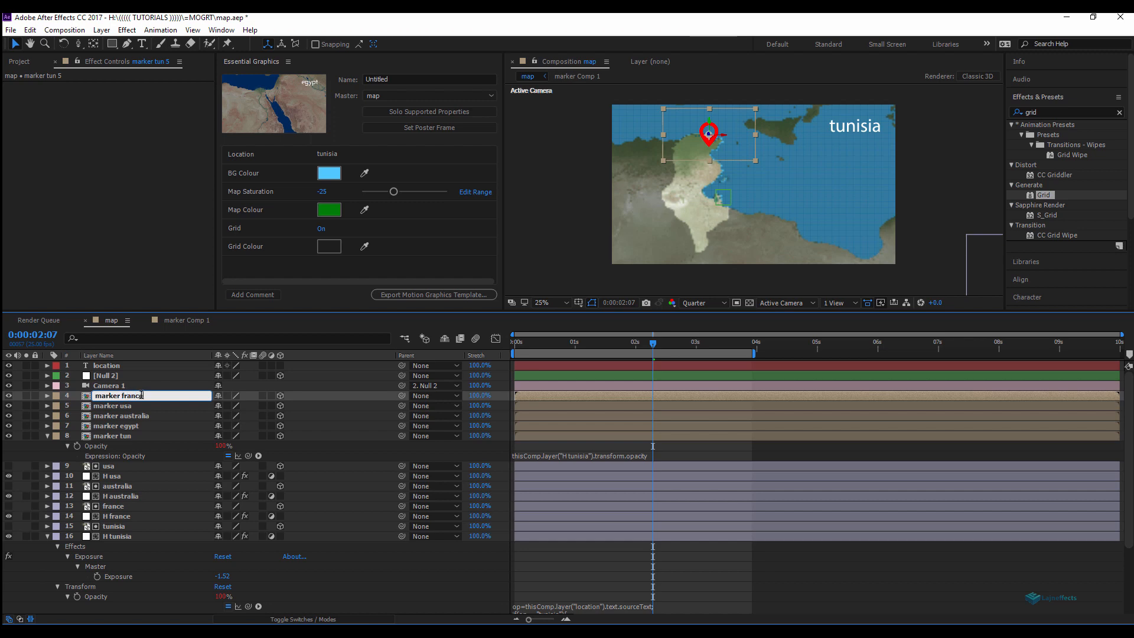
text(e)
click(127, 415)
click(122, 395)
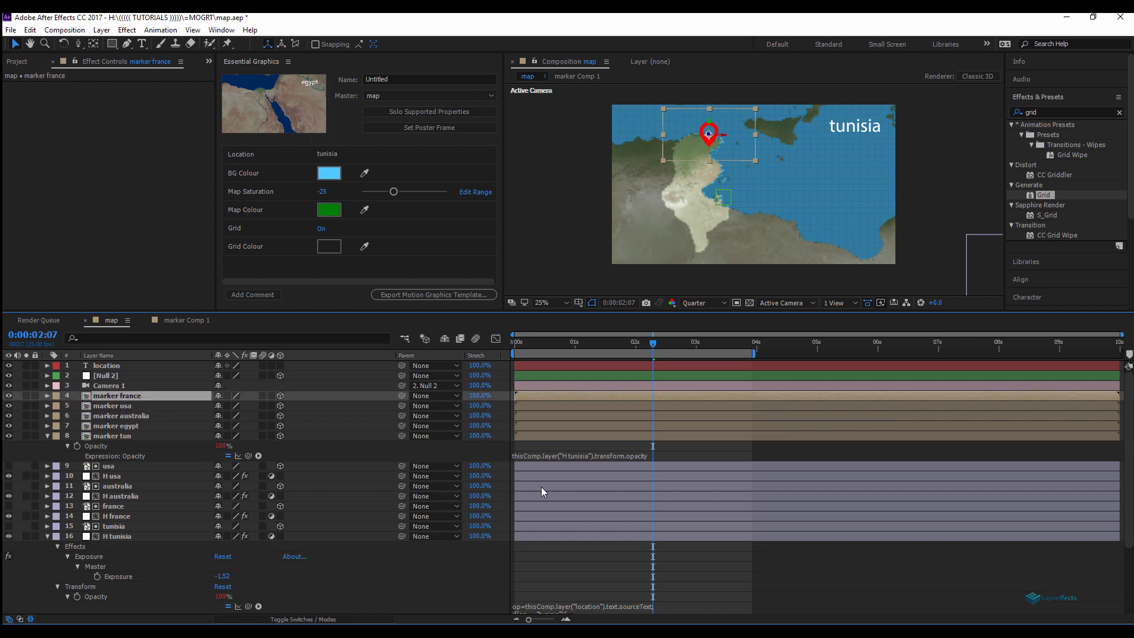
drag(582, 479, 583, 492)
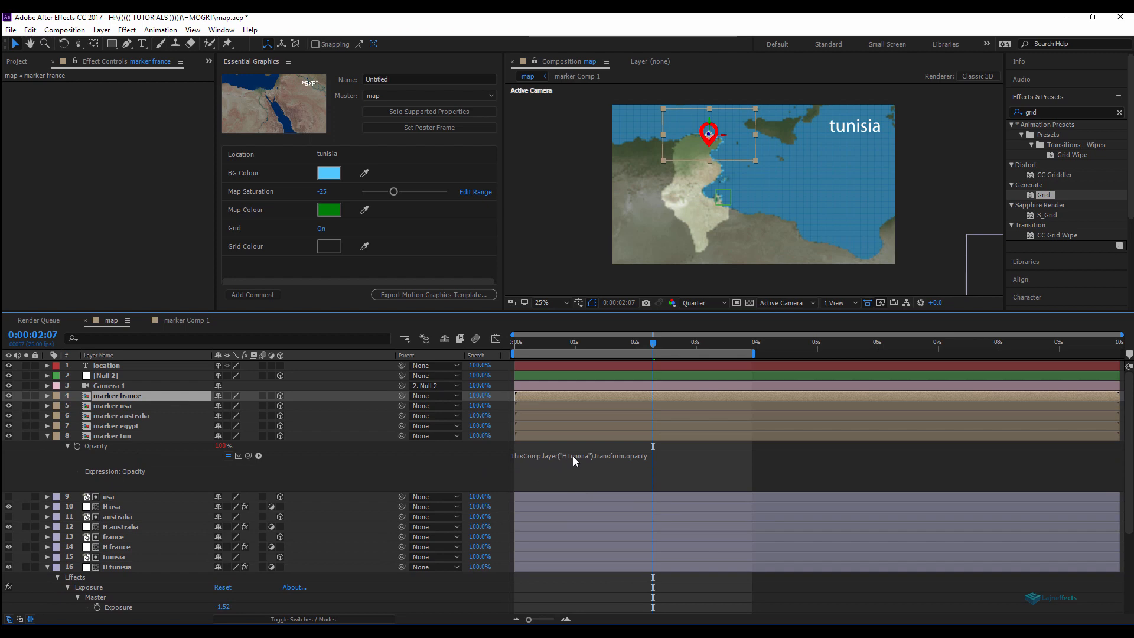
double_click(122, 435)
click(112, 320)
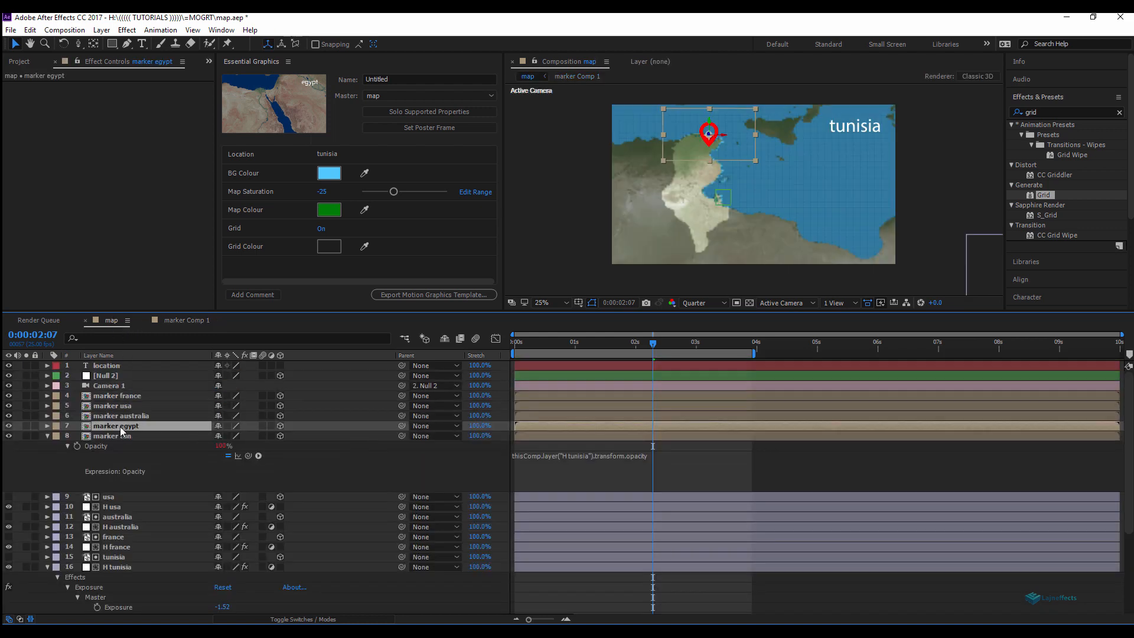
Reveal marker egypt's opacity expression and change its source layer to "H egypt".
key(t)
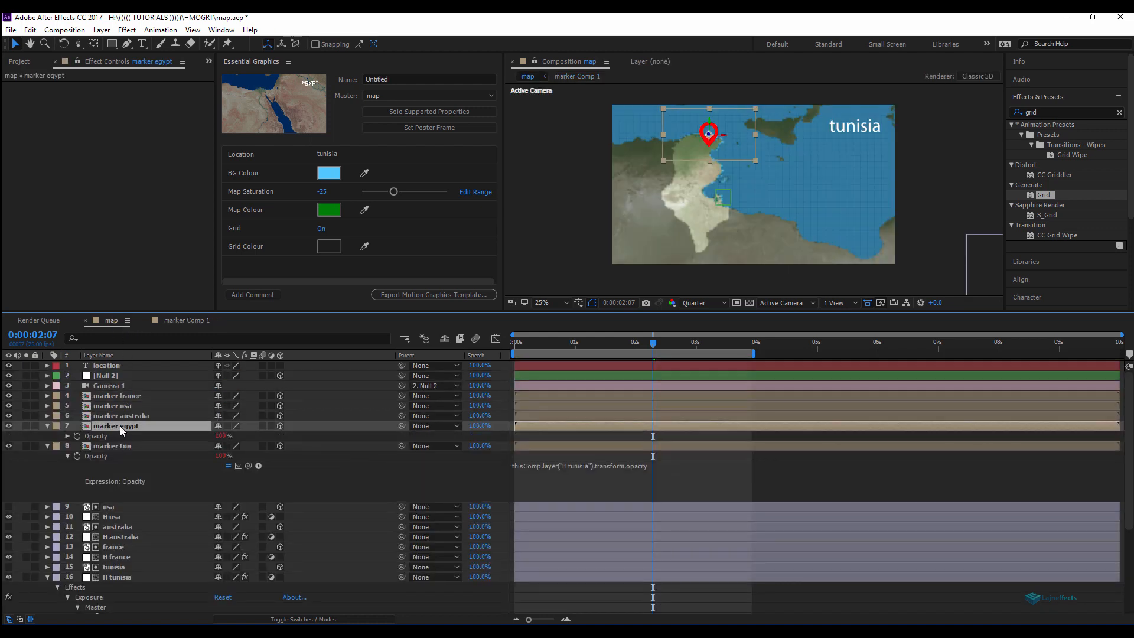
key(ctrl+v)
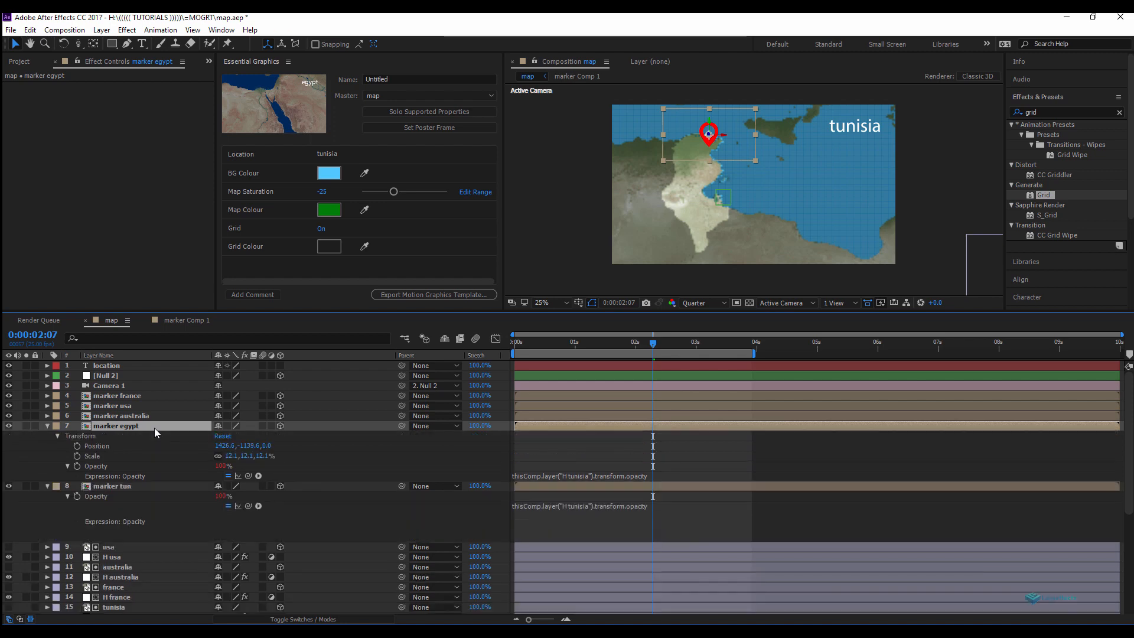
click(591, 477)
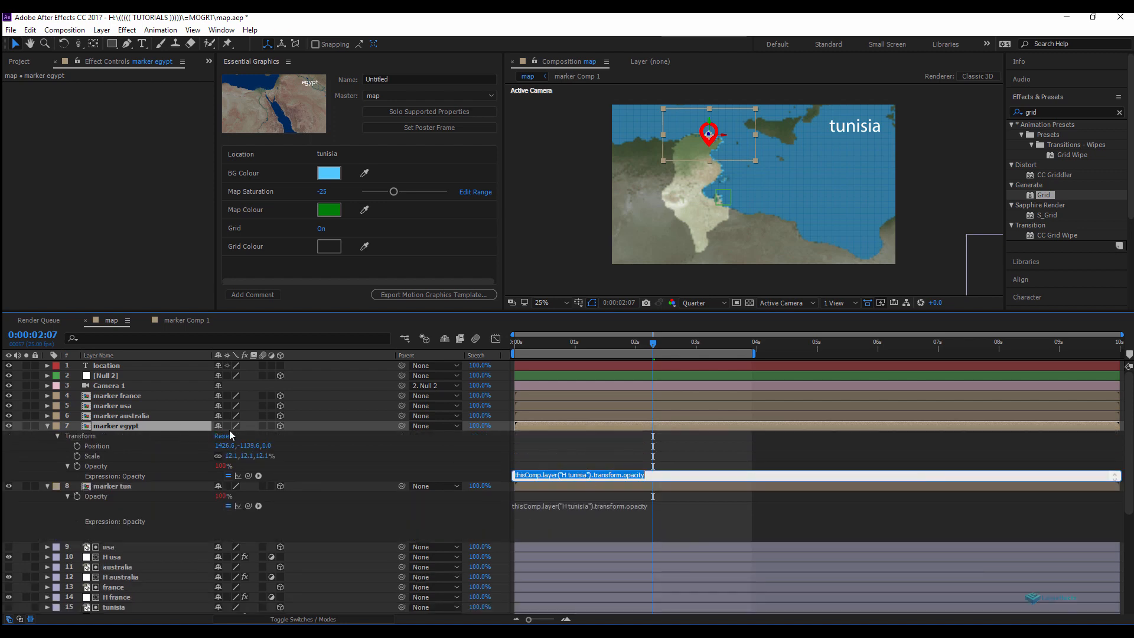
click(576, 476)
drag(569, 475, 585, 476)
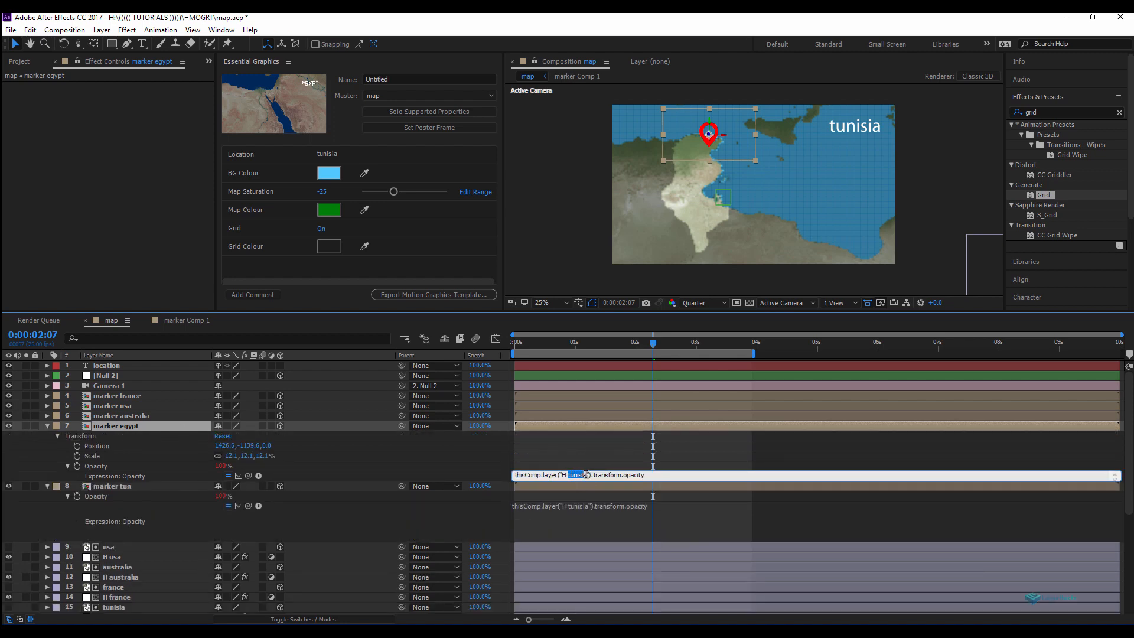
text(egypt)
click(116, 416)
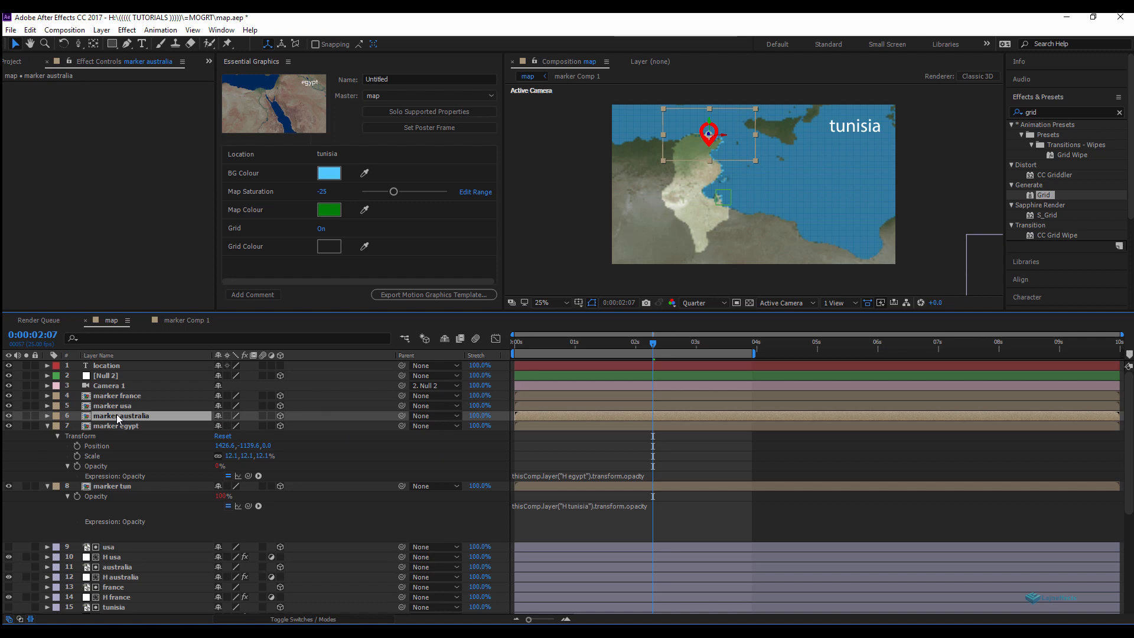
Reveal marker australia's opacity expression and change its source layer to "H australia".
key(u)
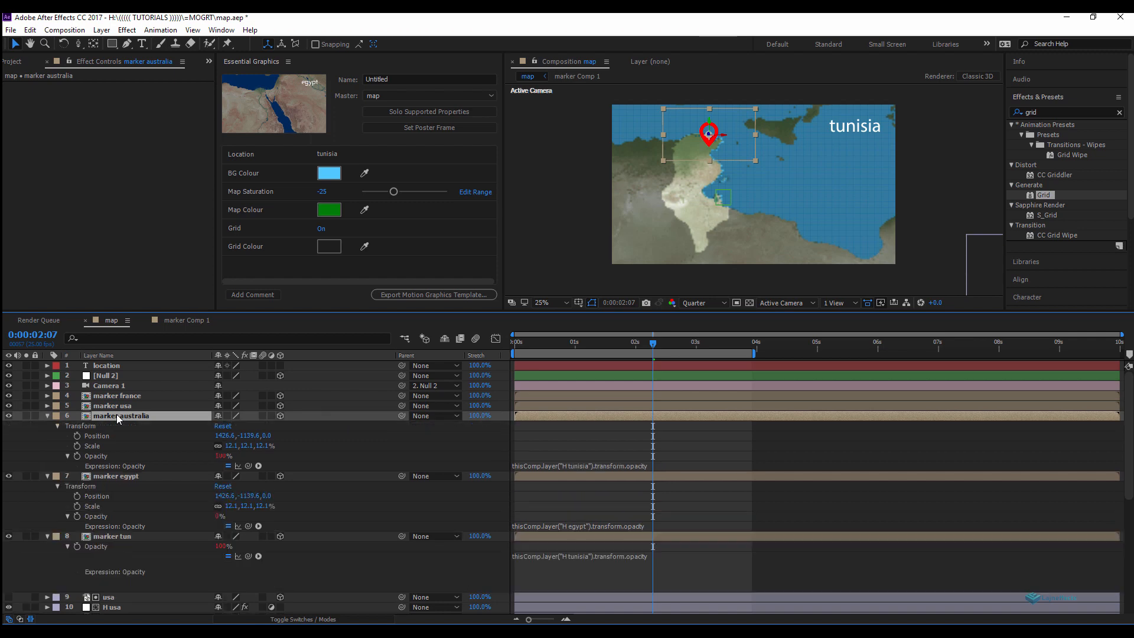
click(568, 466)
drag(569, 465, 589, 464)
key(BackSpace)
key(BackSpace)
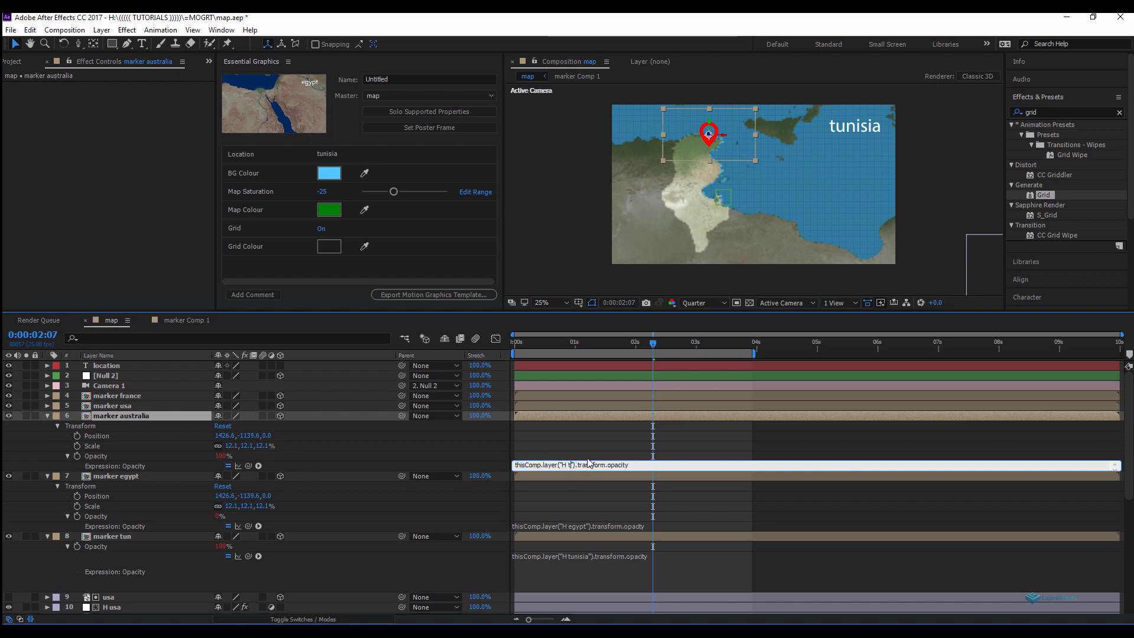
text(australia)
Reveal marker usa's opacity expression and change its source layer to "H usa".
click(130, 405)
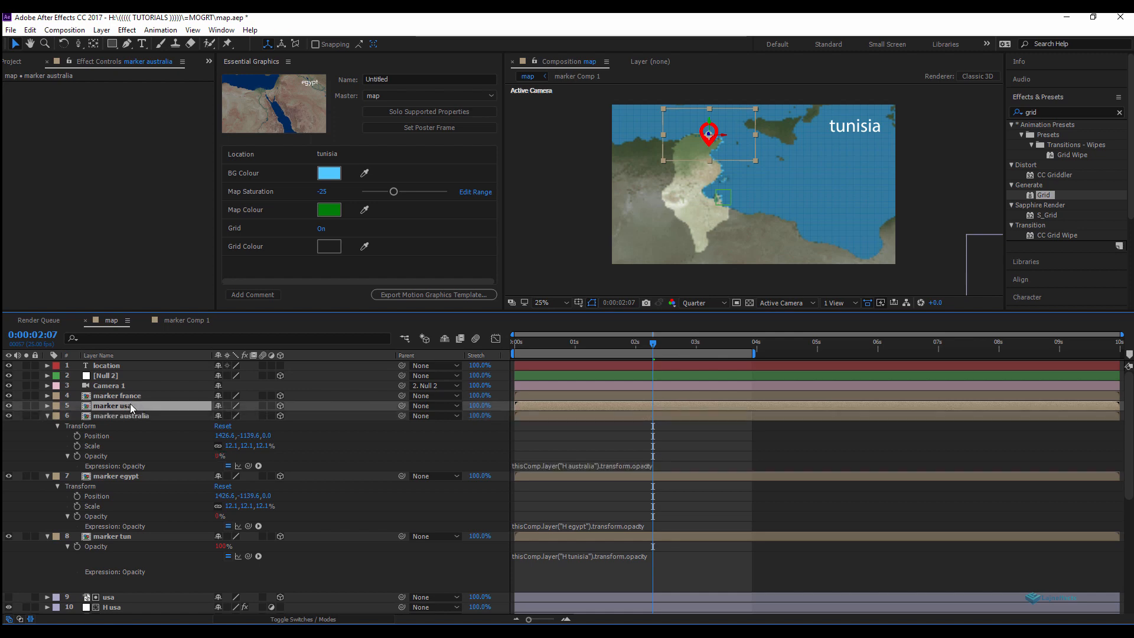
key(u)
key(u)
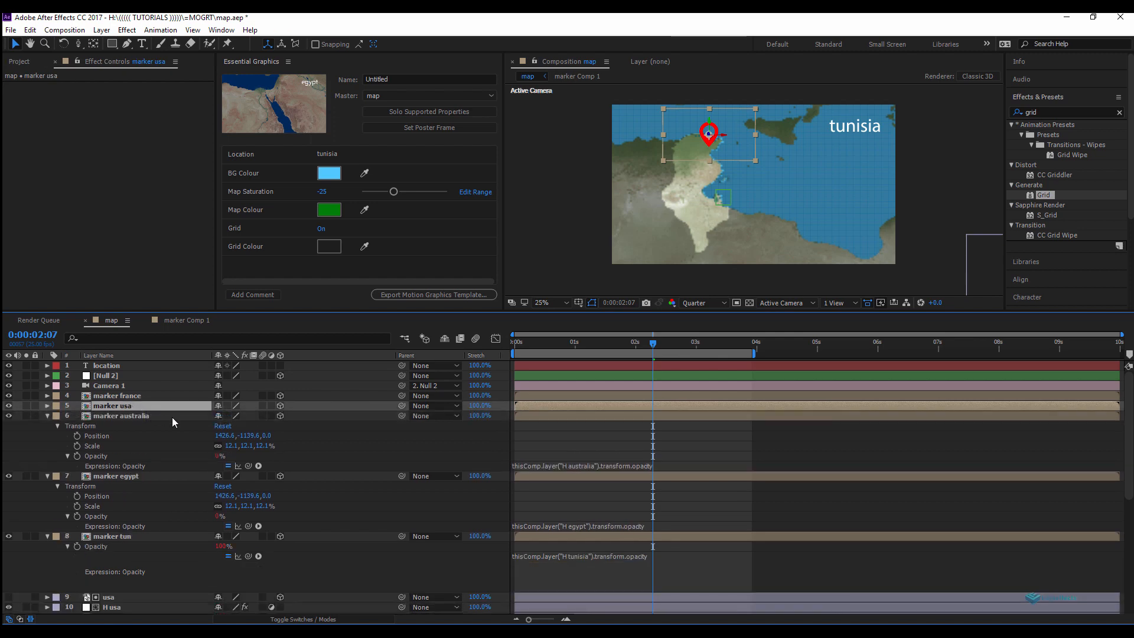
click(627, 458)
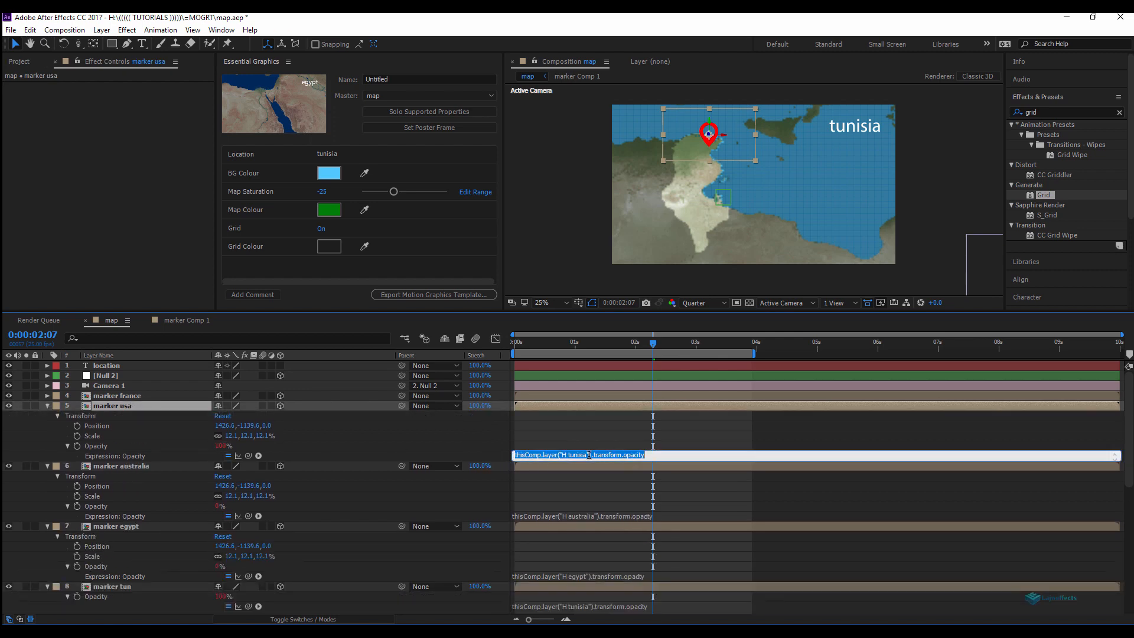
click(576, 455)
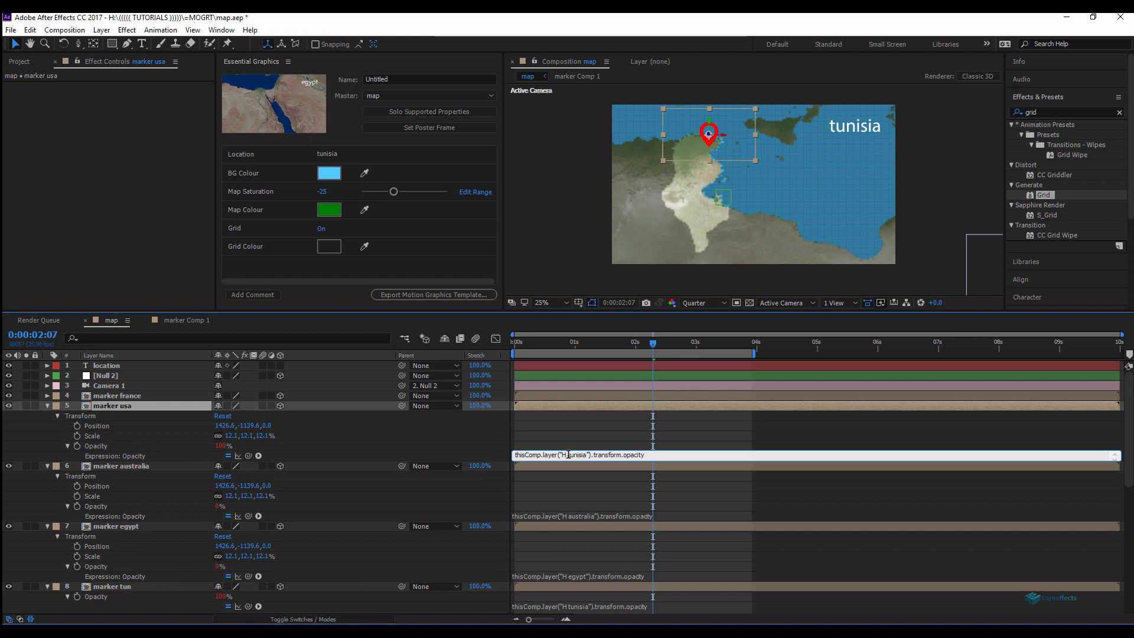
drag(569, 455, 588, 455)
text(usa)
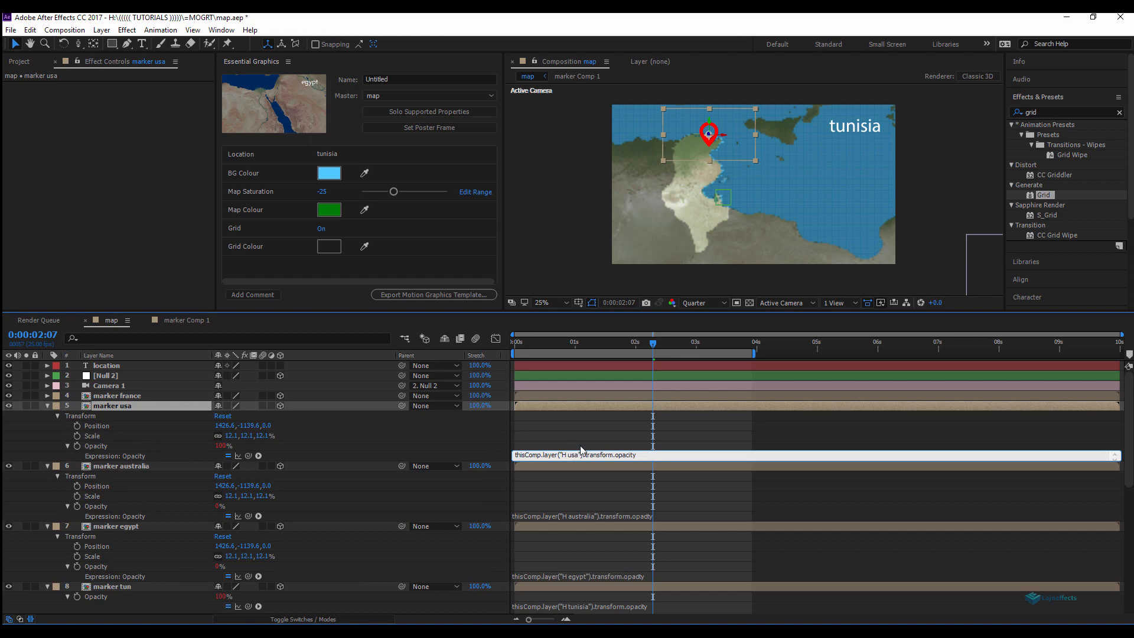
Reveal marker france's opacity expression and change its source layer to "H france".
click(142, 397)
key(e)
key(e)
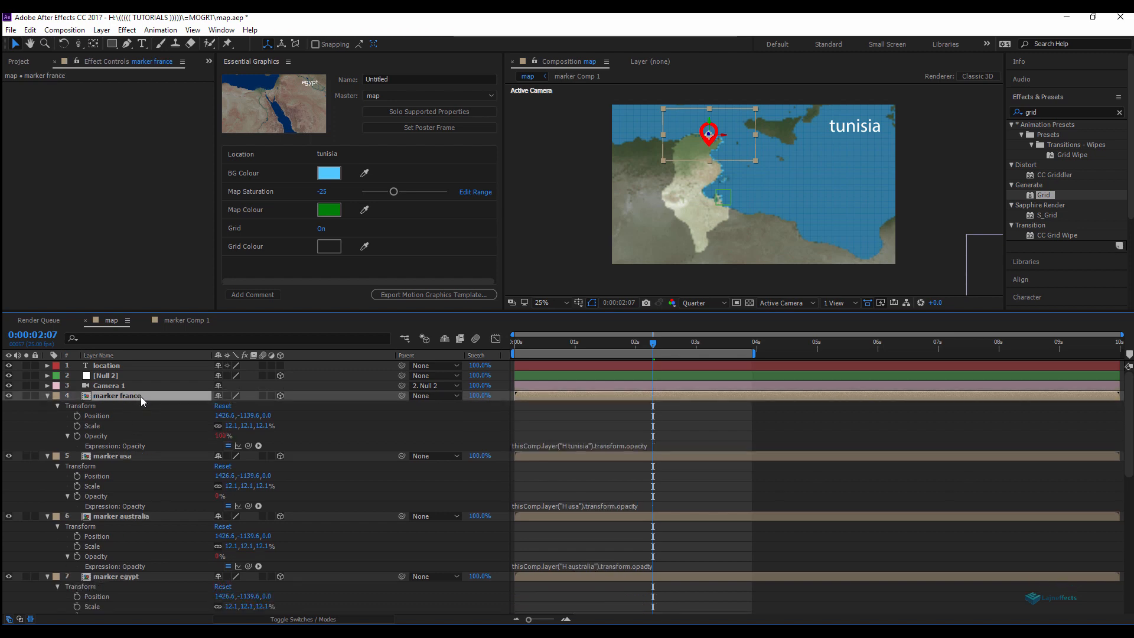
click(576, 444)
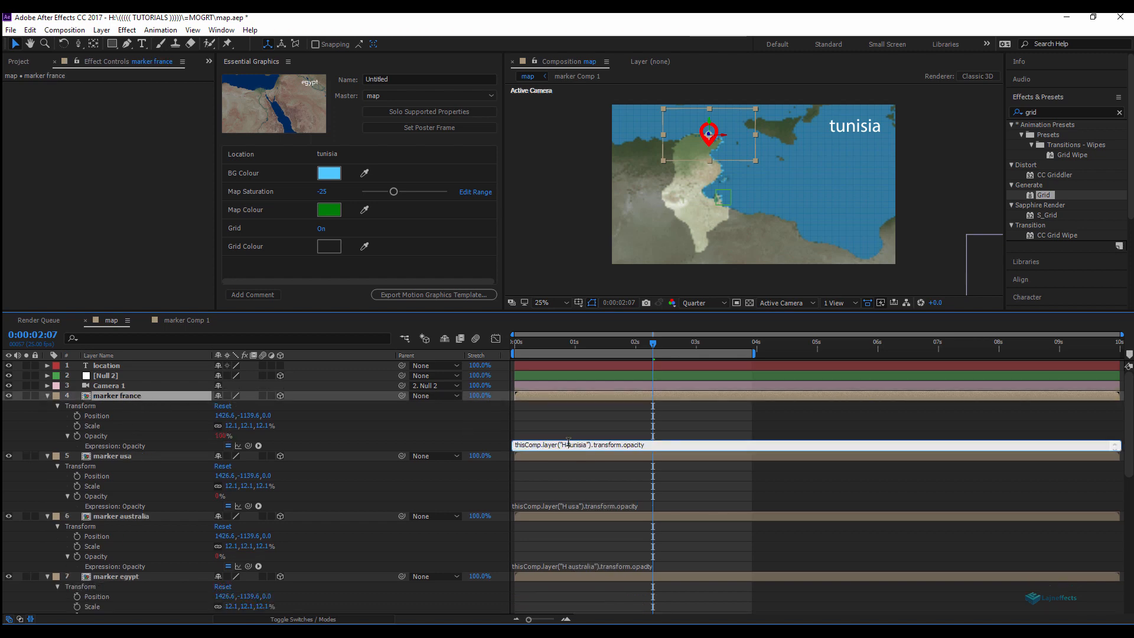
drag(568, 445, 585, 444)
text(france)
click(464, 422)
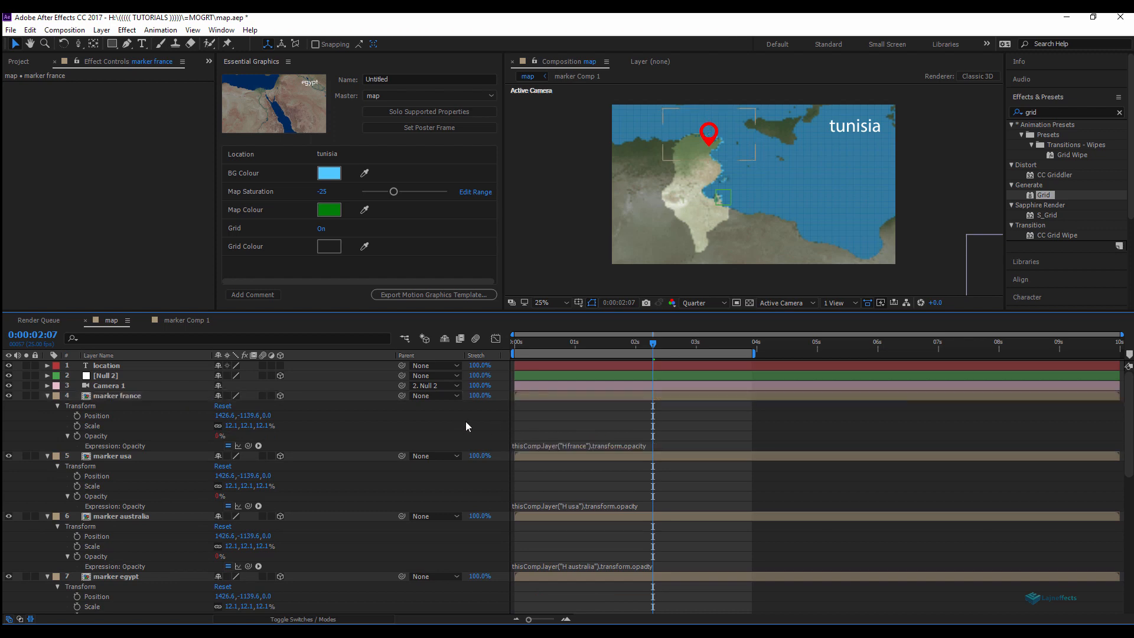
Collapse the revealed properties of all layers in the map composition and deselect the layers.
key(ctrl+a)
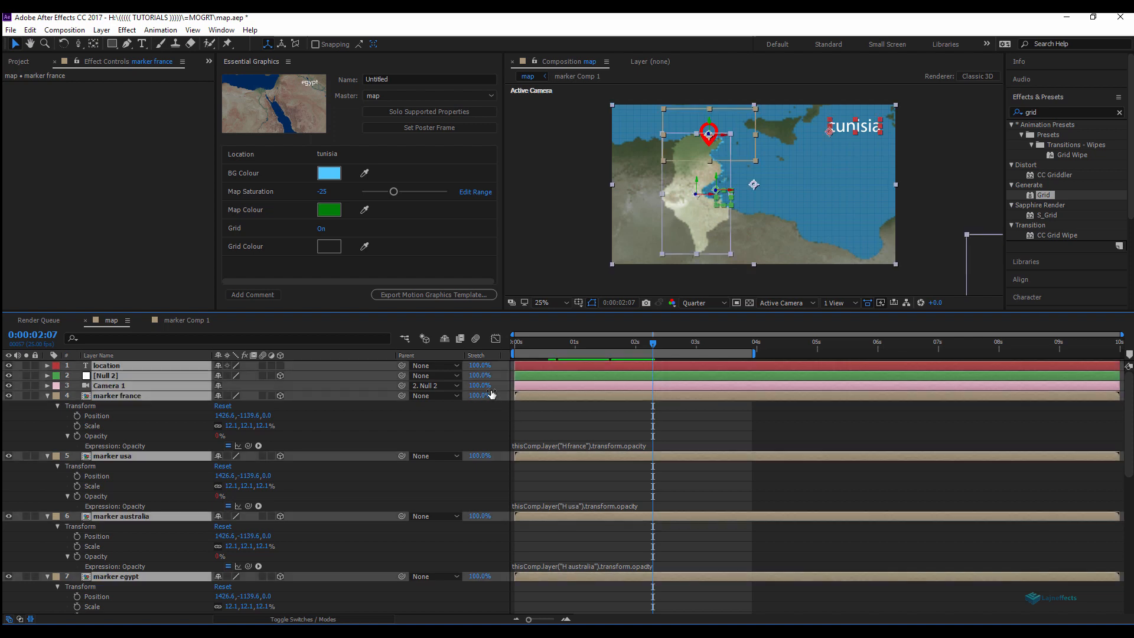
key(u)
key(u)
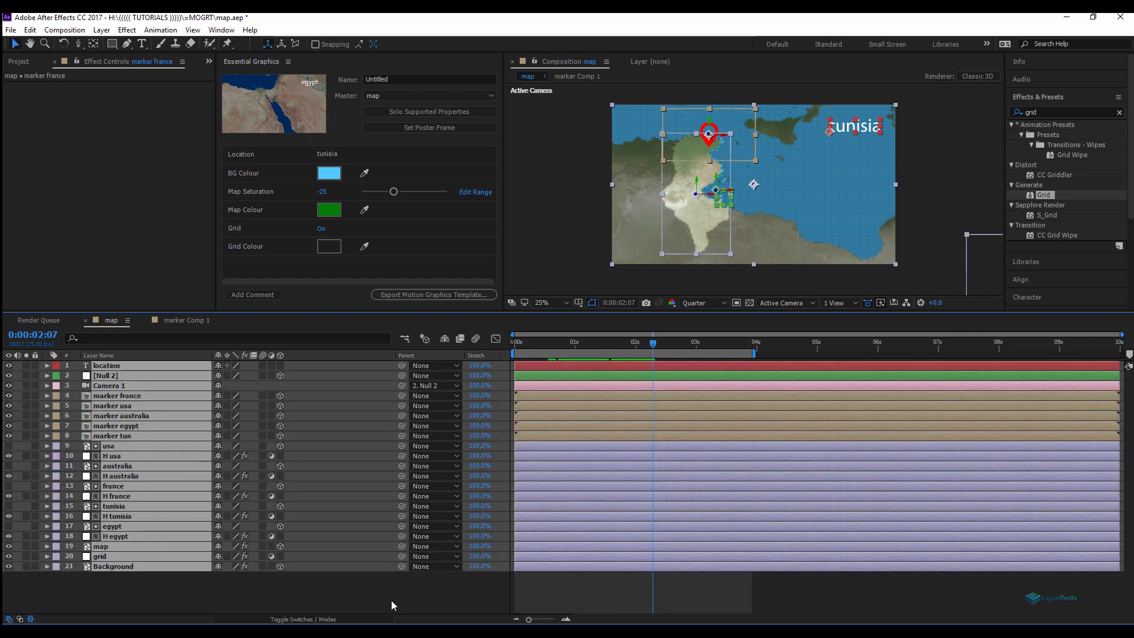
click(367, 592)
Change the location text layer to "egypt".
click(107, 435)
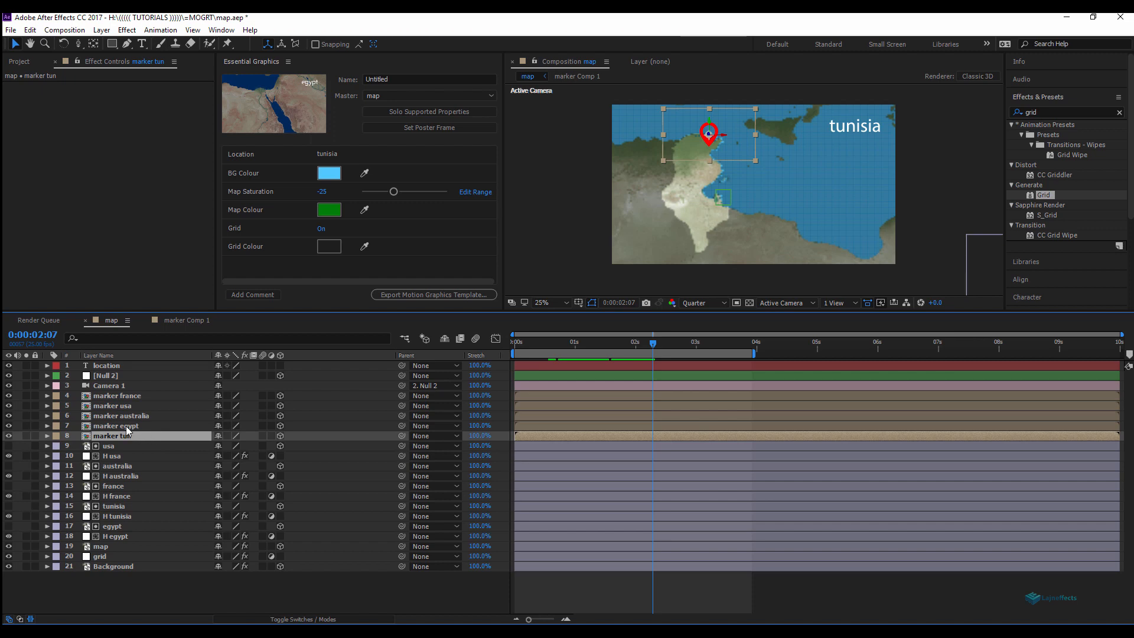
double_click(112, 367)
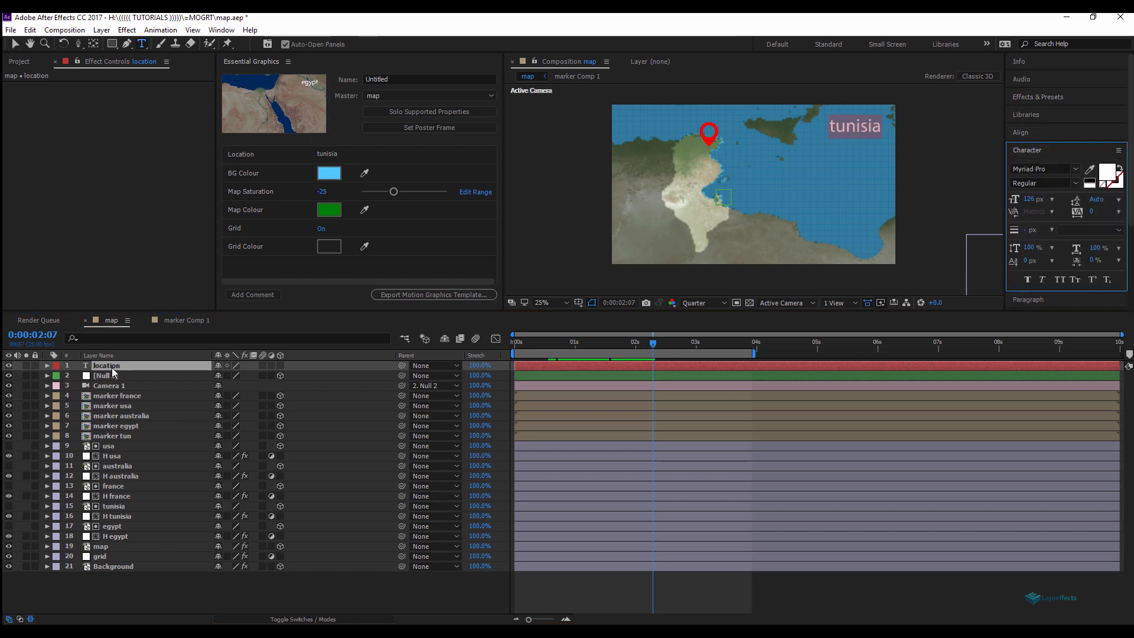
text(egypt)
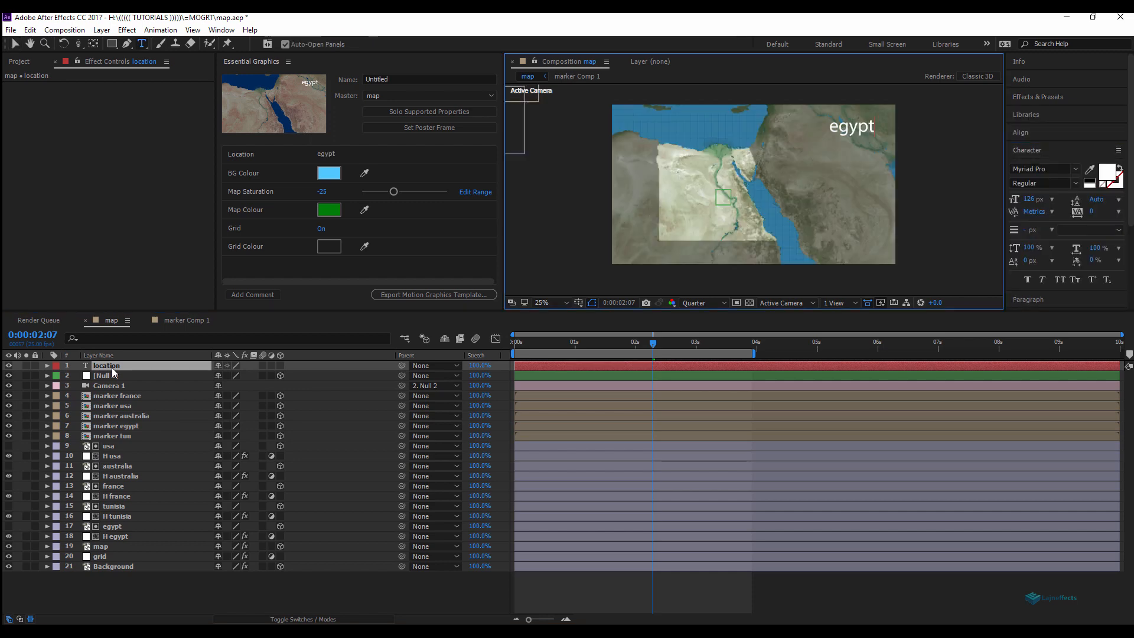
click(201, 586)
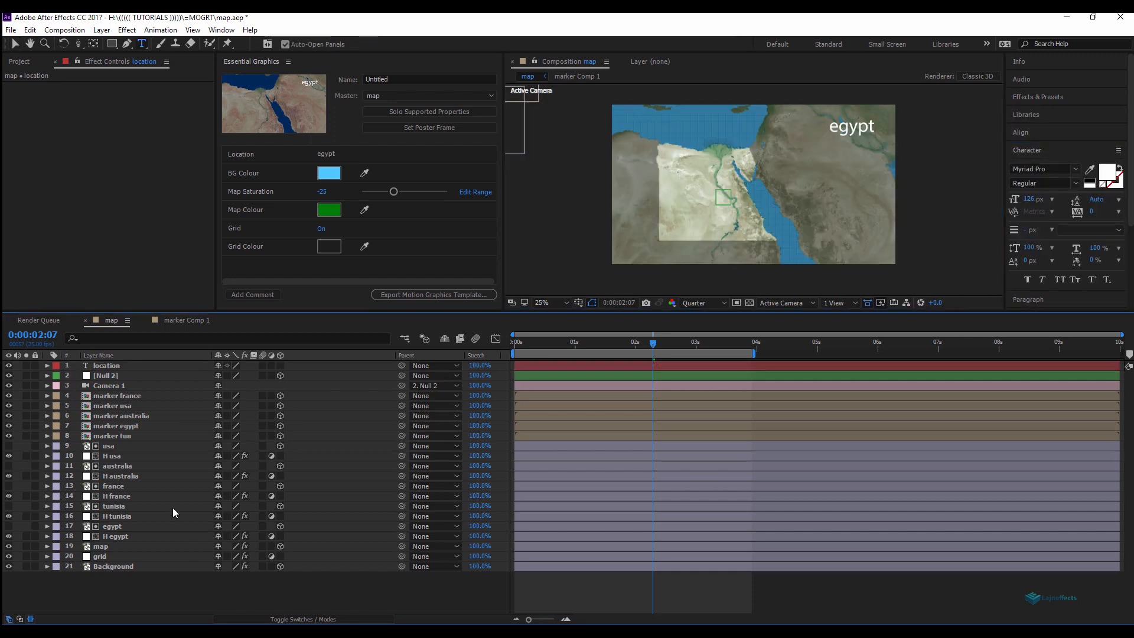
Move the marker egypt layer onto northern Egypt, just below the Nile delta.
click(126, 428)
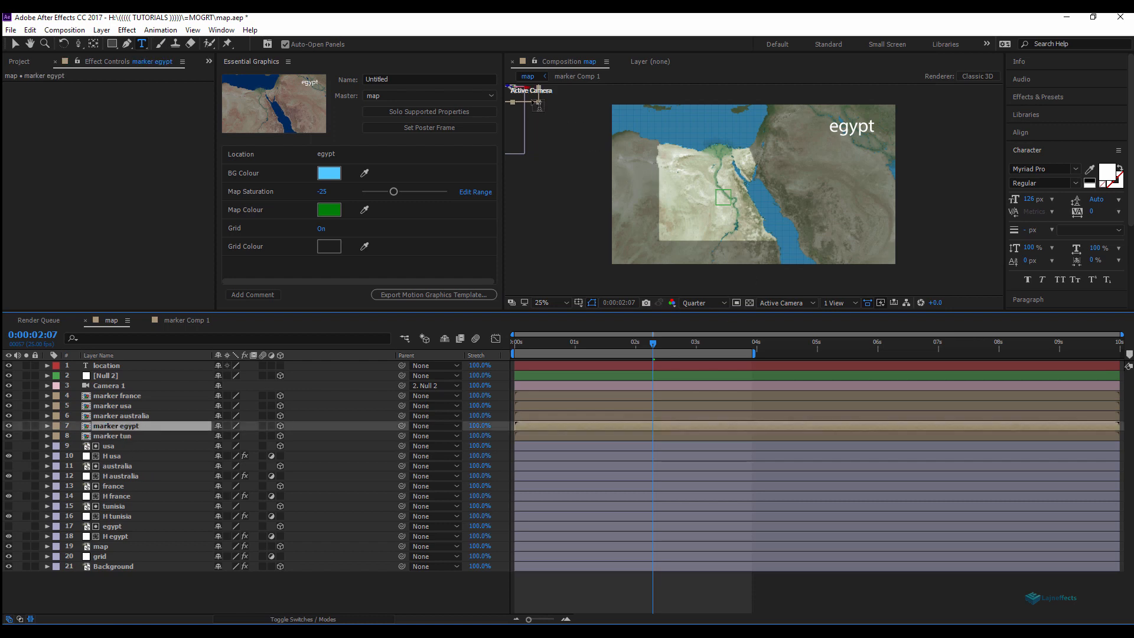
key(v)
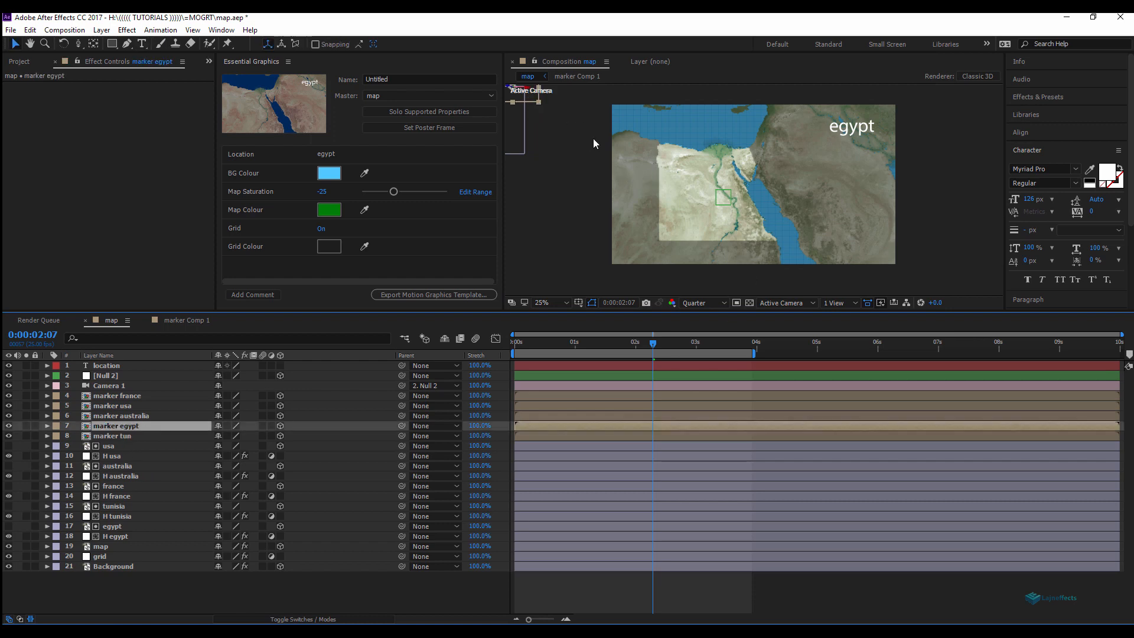
scroll(634, 185, down, 2)
scroll(645, 150, up, 2)
mouse_move(538, 92)
mouse_down()
mouse_move(735, 169)
mouse_move(759, 134)
mouse_move(737, 170)
mouse_up()
Change the location text layer to "australia".
click(120, 416)
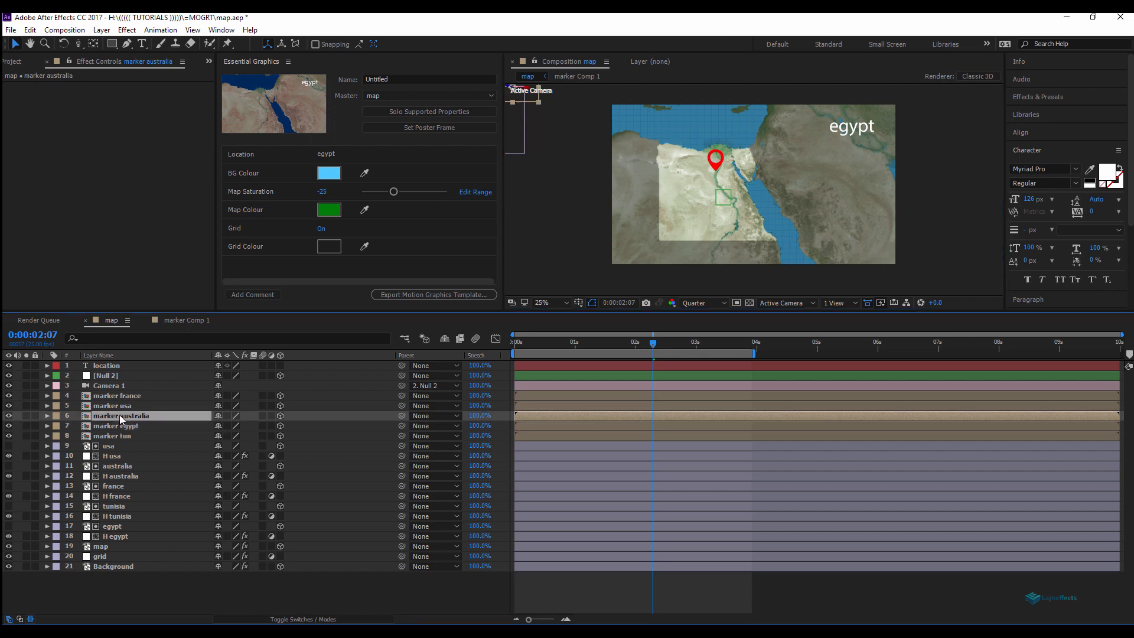
double_click(116, 365)
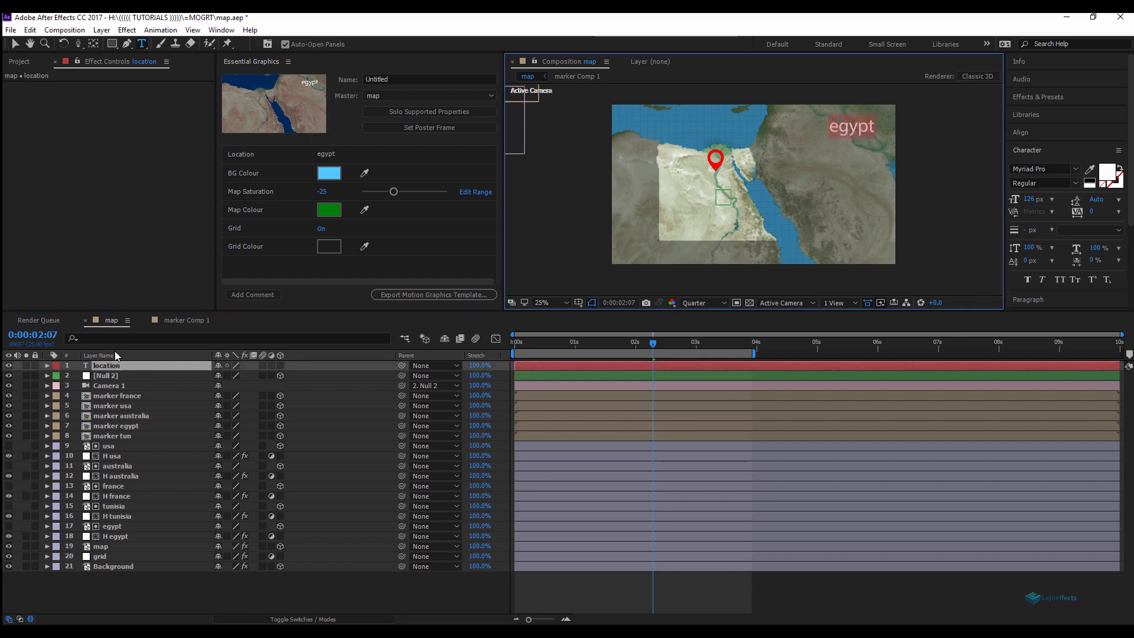
text(australia)
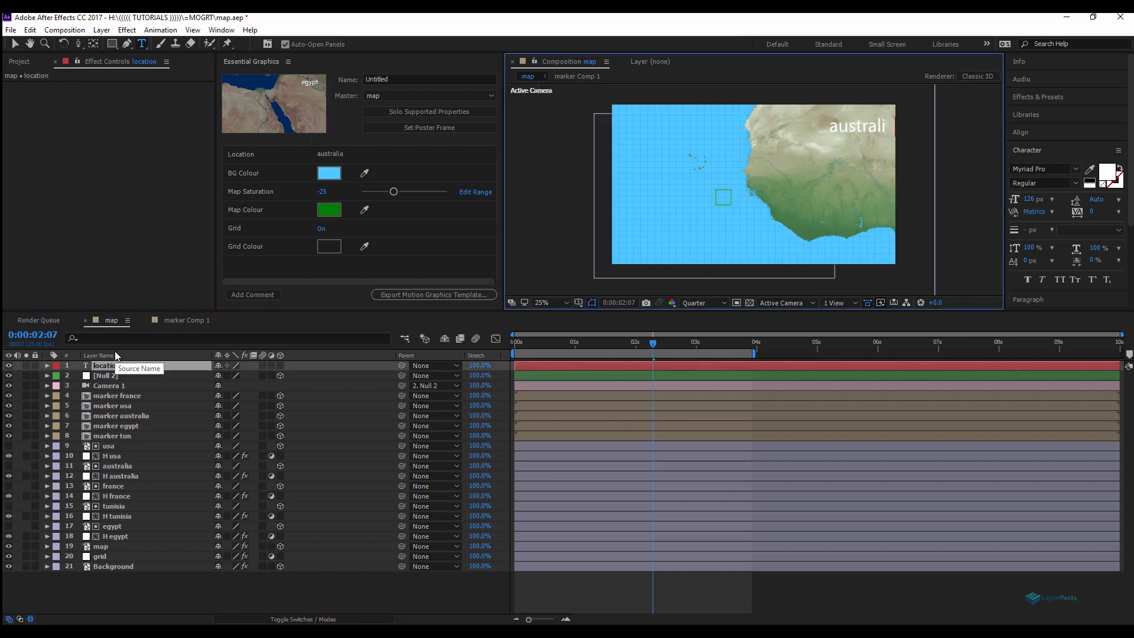
click(240, 591)
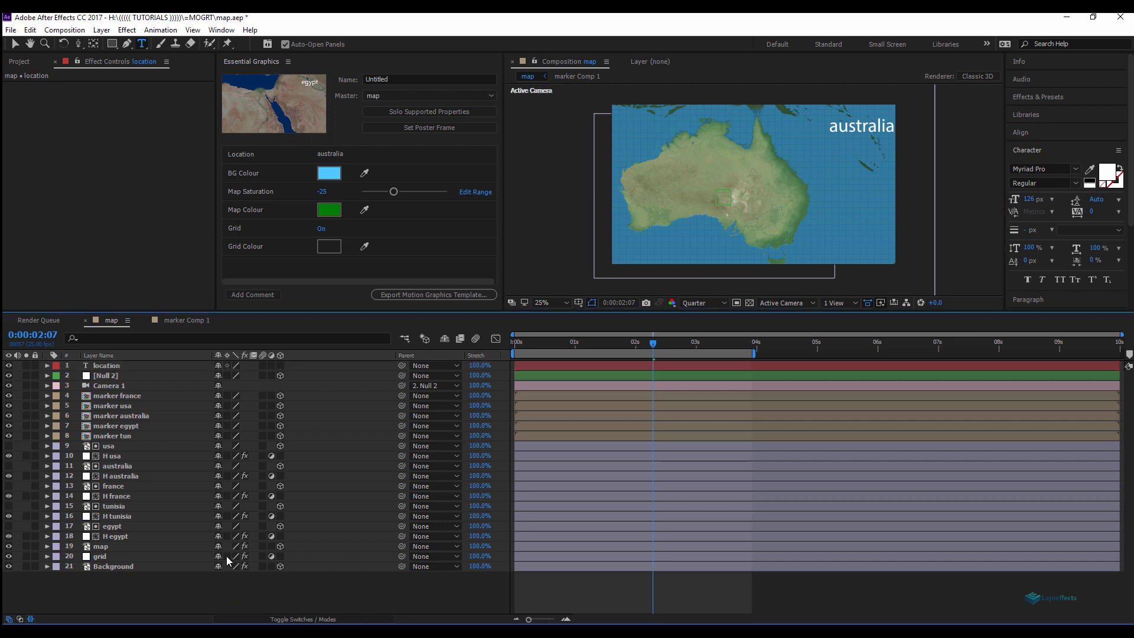
Nudge the marker australia layer across the map from Tunisia onto the north-eastern coast of Australia.
click(122, 407)
click(130, 417)
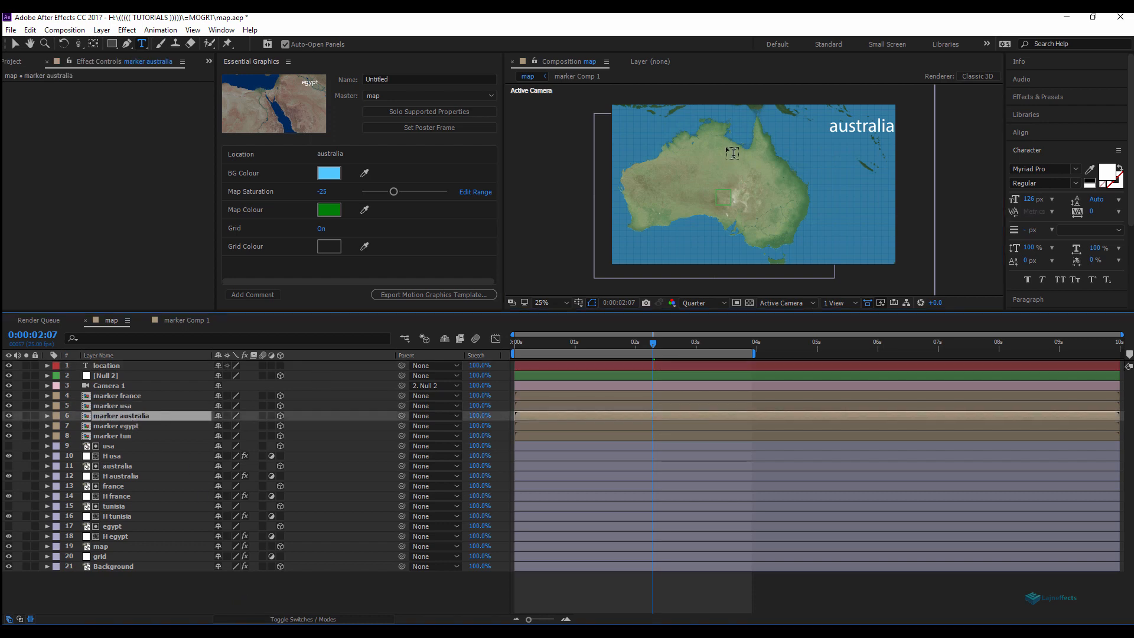
scroll(735, 175, down, 4)
scroll(735, 175, up, 1)
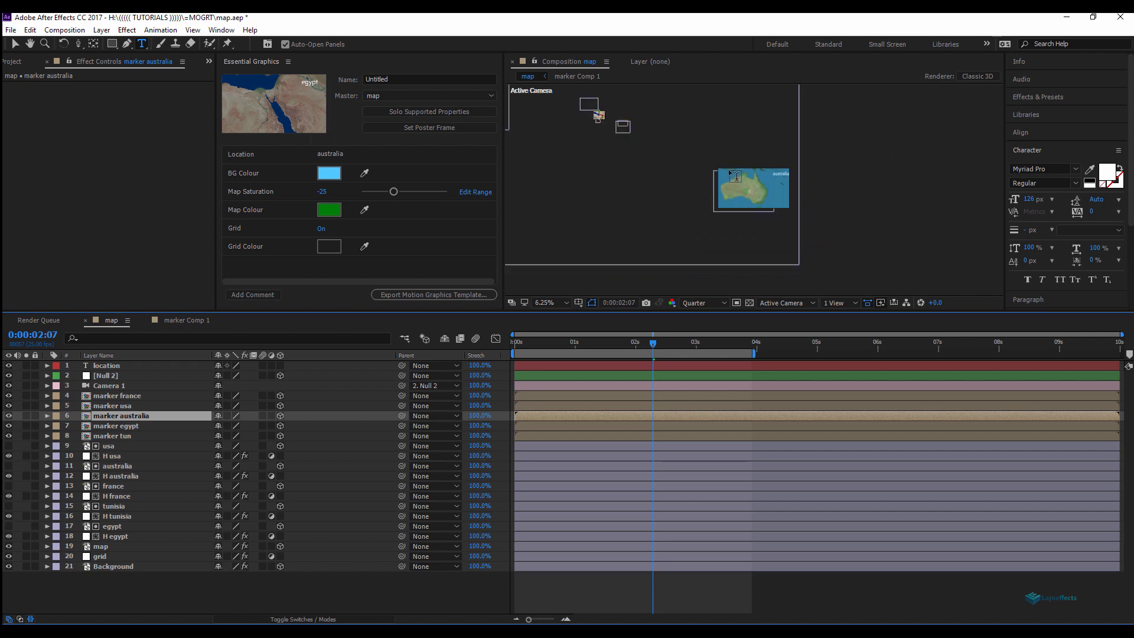
key(v)
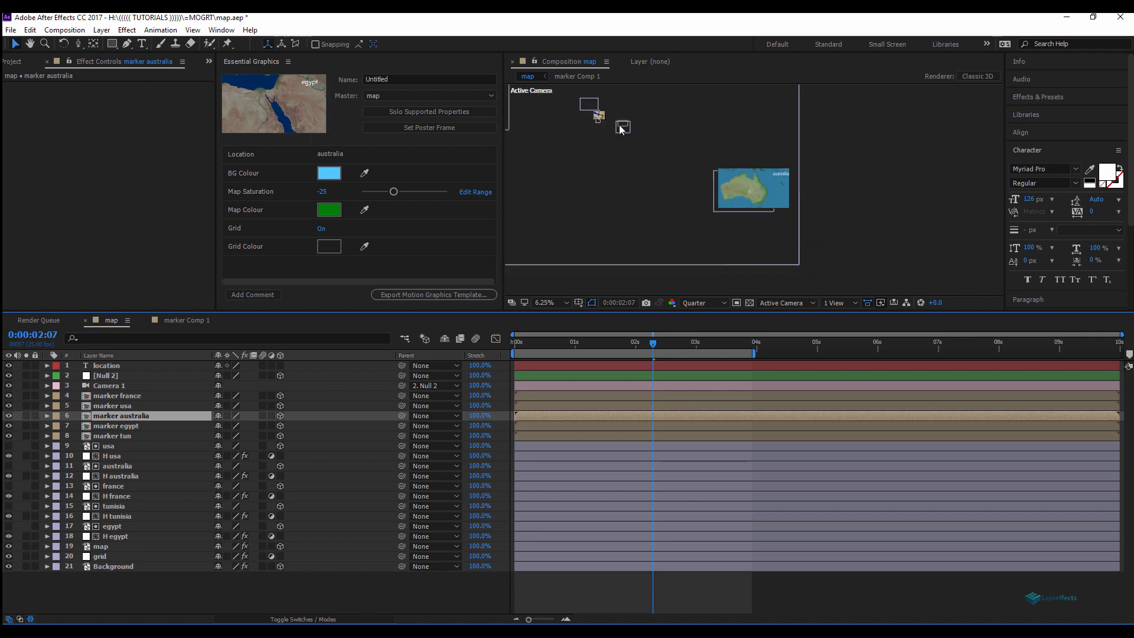
key(shift+Down)
key(shift+Down)
key(shift+Down)
key(shift+Down)
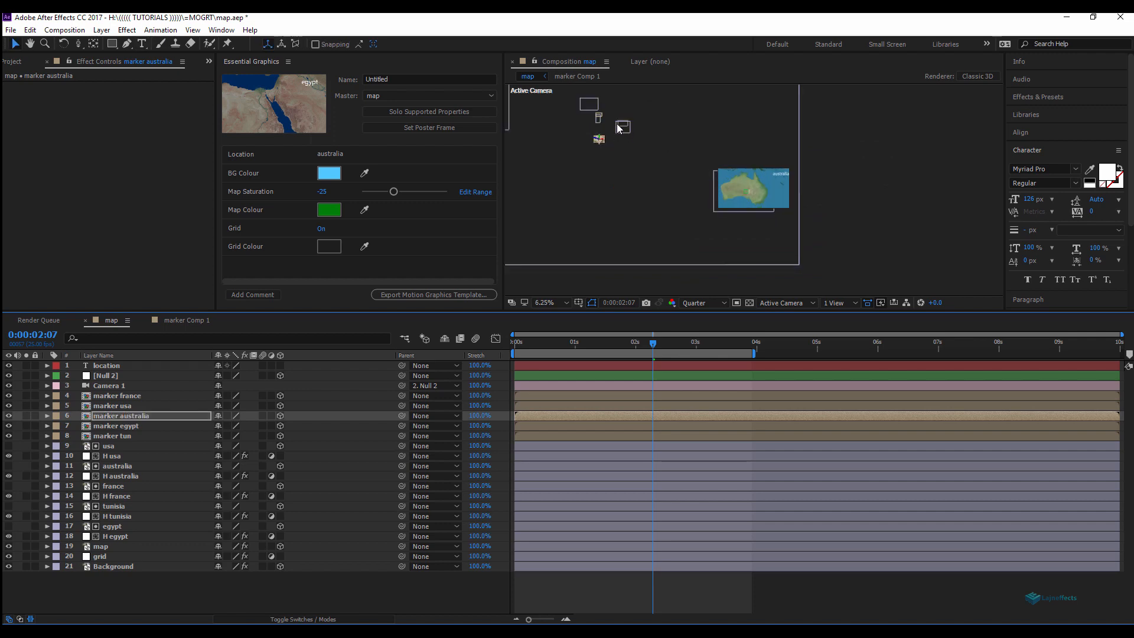
key(shift+Right)
key(shift+Right)
key(shift+Right)
key(shift+Right)
key(shift+Right)
key(shift+Right)
key(shift+Right)
key(shift+Right)
key(shift+Right)
key(shift+Right)
key(shift+Right)
key(shift+Right)
key(shift+Right)
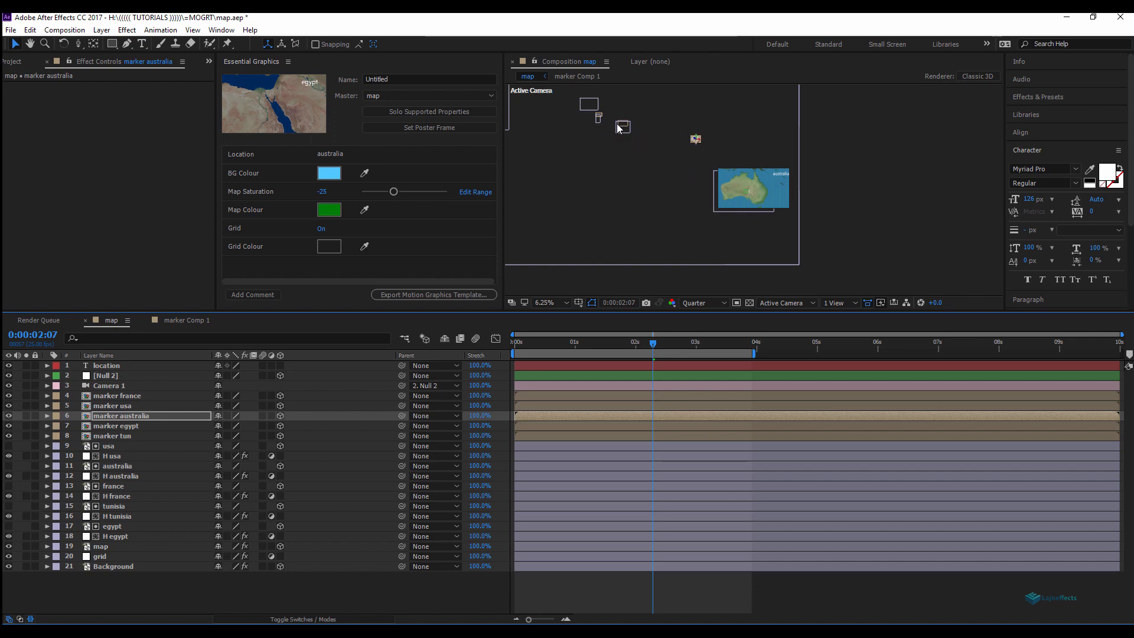
key(shift+Down)
key(shift+Down)
key(shift+Down)
key(shift+Down)
key(shift+Down)
key(shift+Down)
key(shift+Right)
key(shift+Right)
key(shift+Right)
key(shift+Right)
key(shift+Right)
key(shift+Down)
click(440, 579)
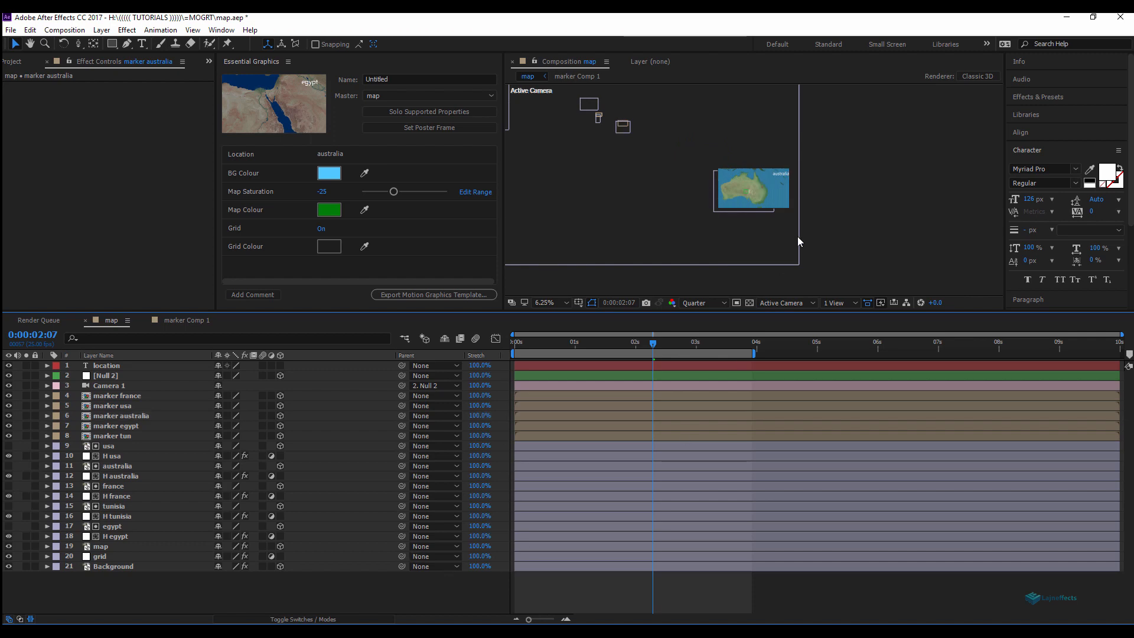
Scale up the marker australia layer to roughly twice its size and scrub the timeline to 0:00:02:04 to check its animation.
scroll(761, 188, up, 2)
scroll(761, 188, up, 1)
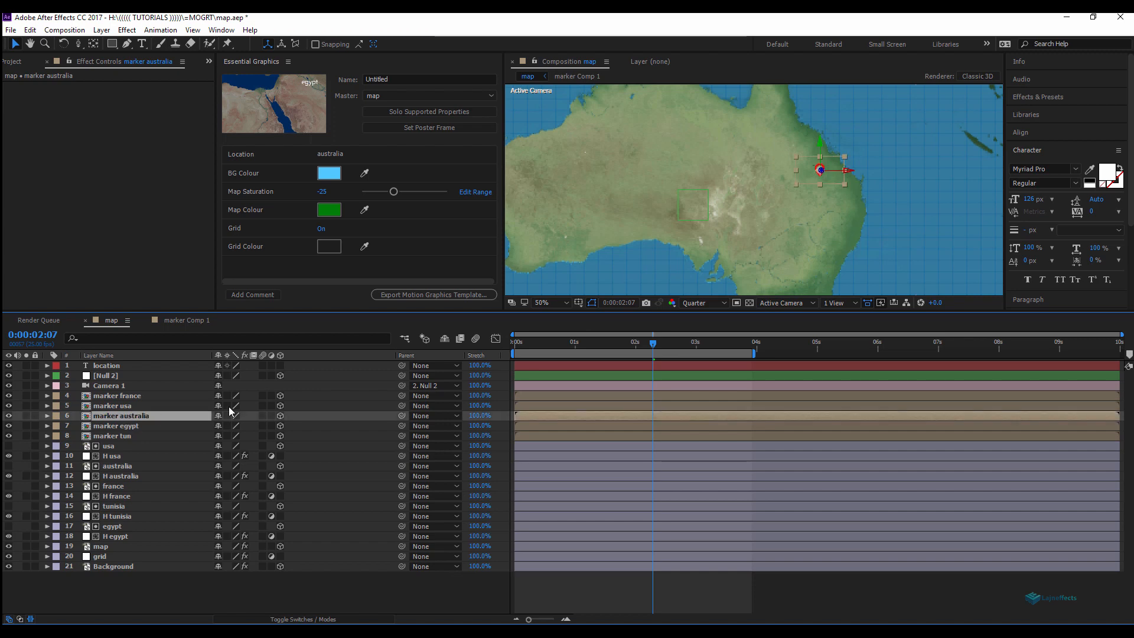
click(125, 416)
drag(846, 159, 883, 95)
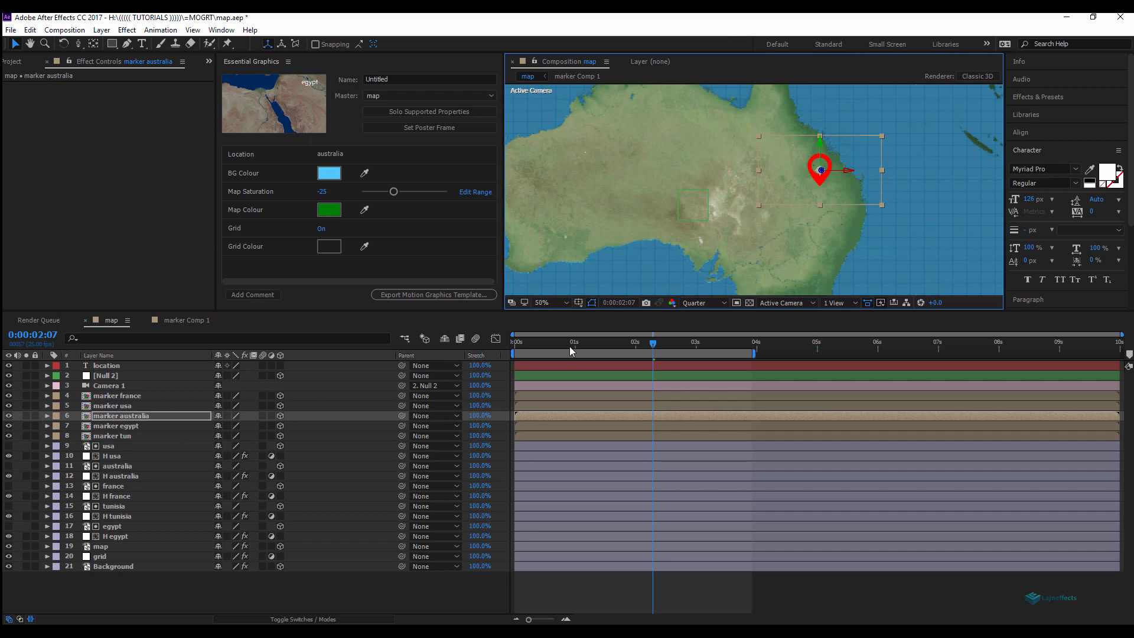
drag(570, 345, 645, 343)
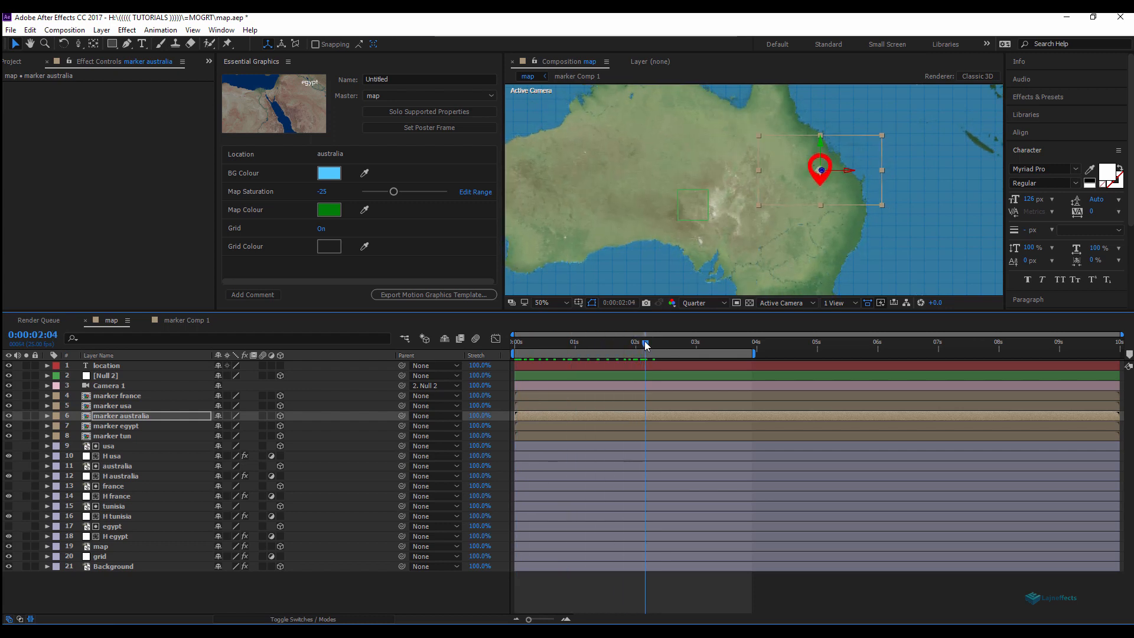
Change the location text layer to "usa".
click(117, 405)
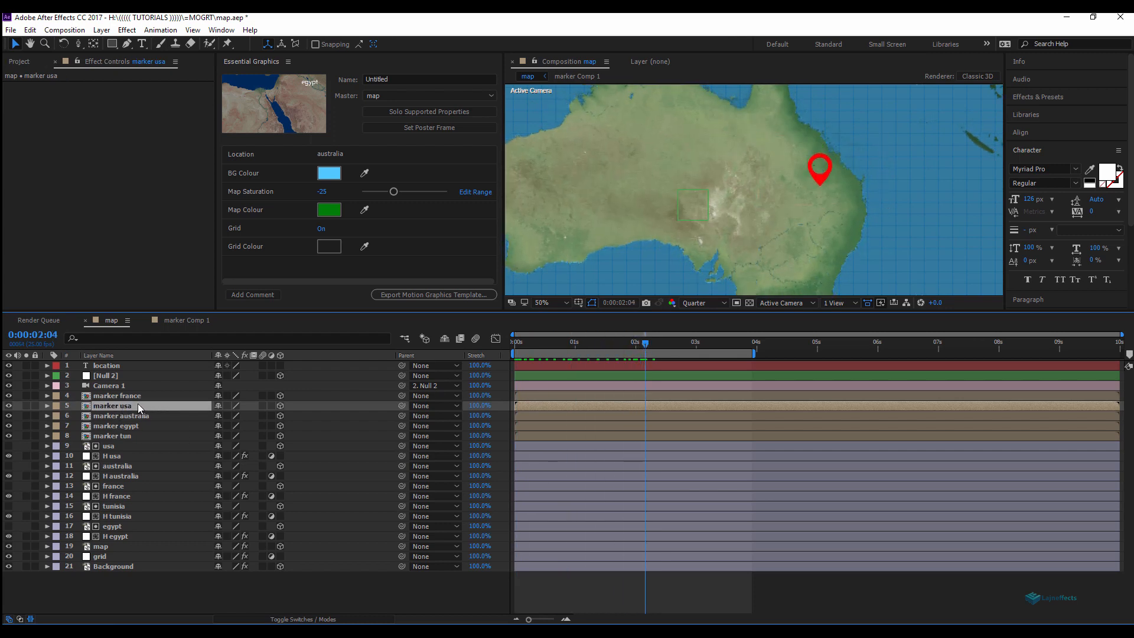
scroll(709, 239, down, 6)
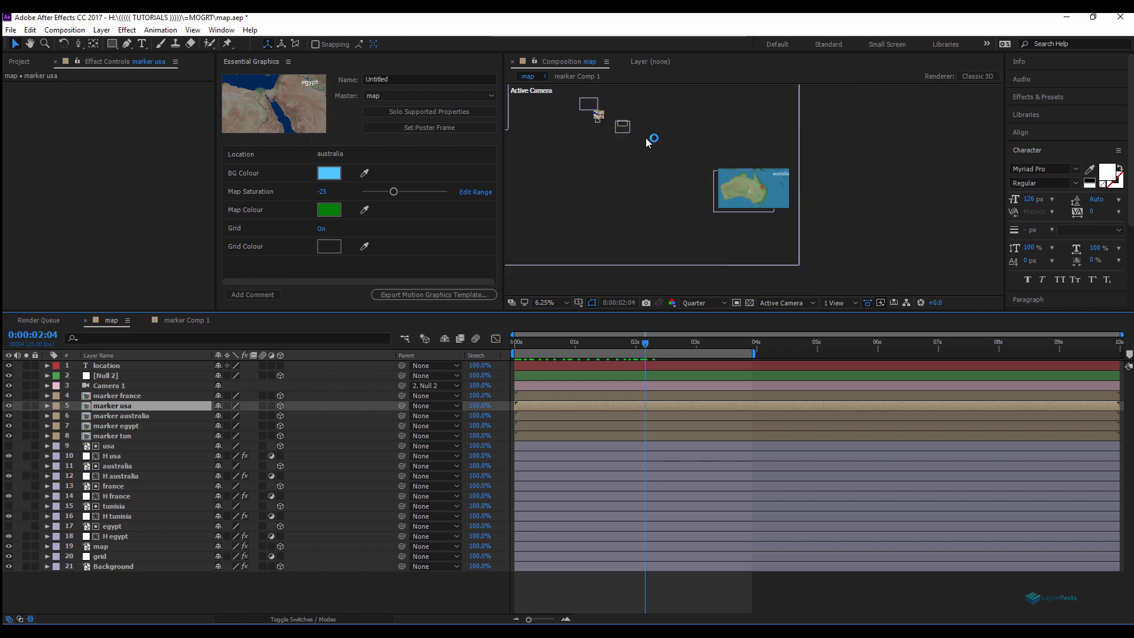
double_click(112, 366)
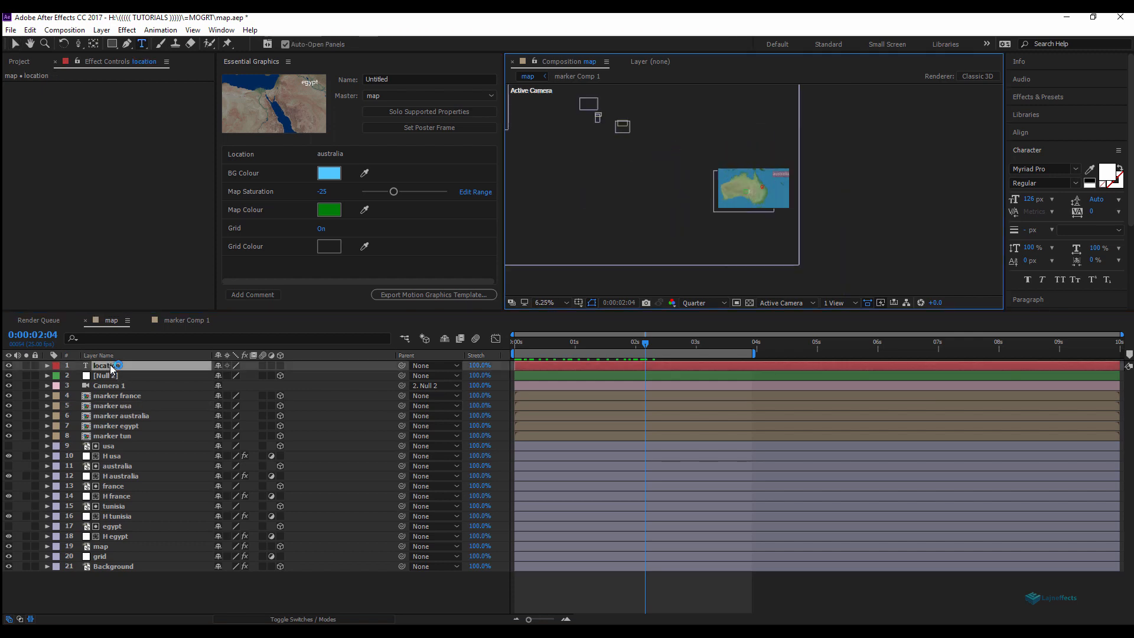
text(usa)
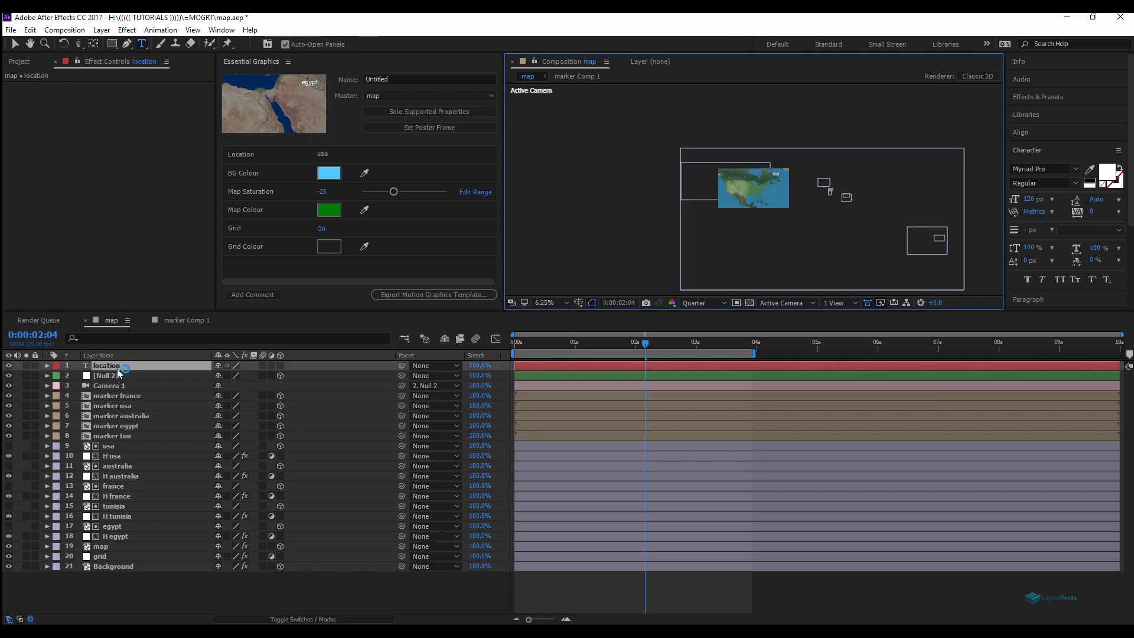
Nudge the marker usa layer across the map onto the eastern coast of the United States.
click(298, 601)
scroll(756, 188, up, 1)
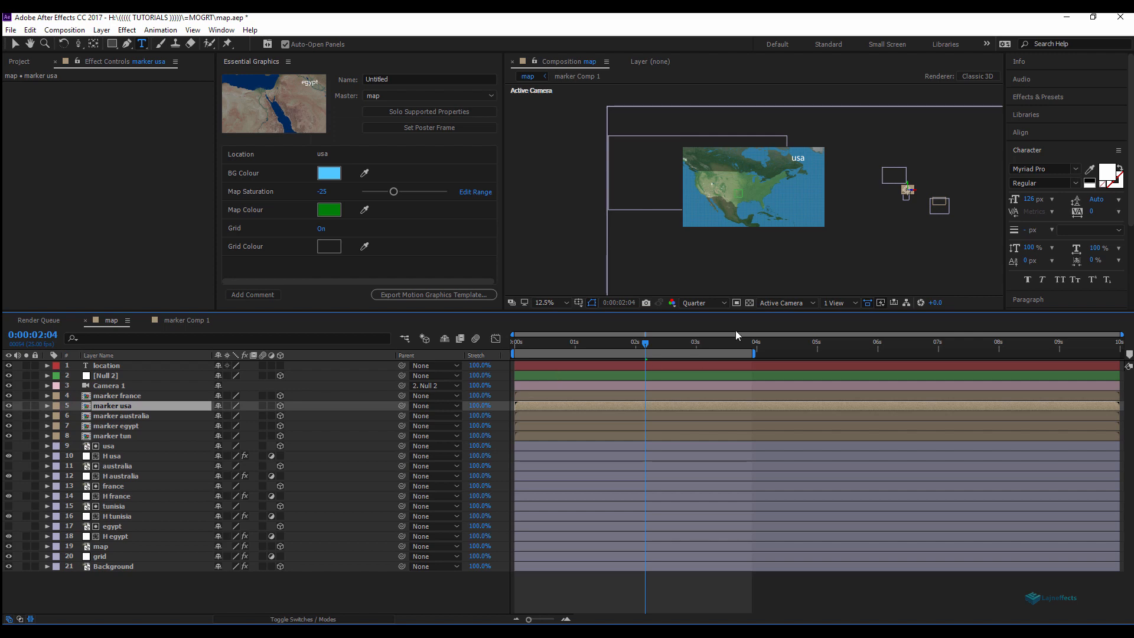
key(Return)
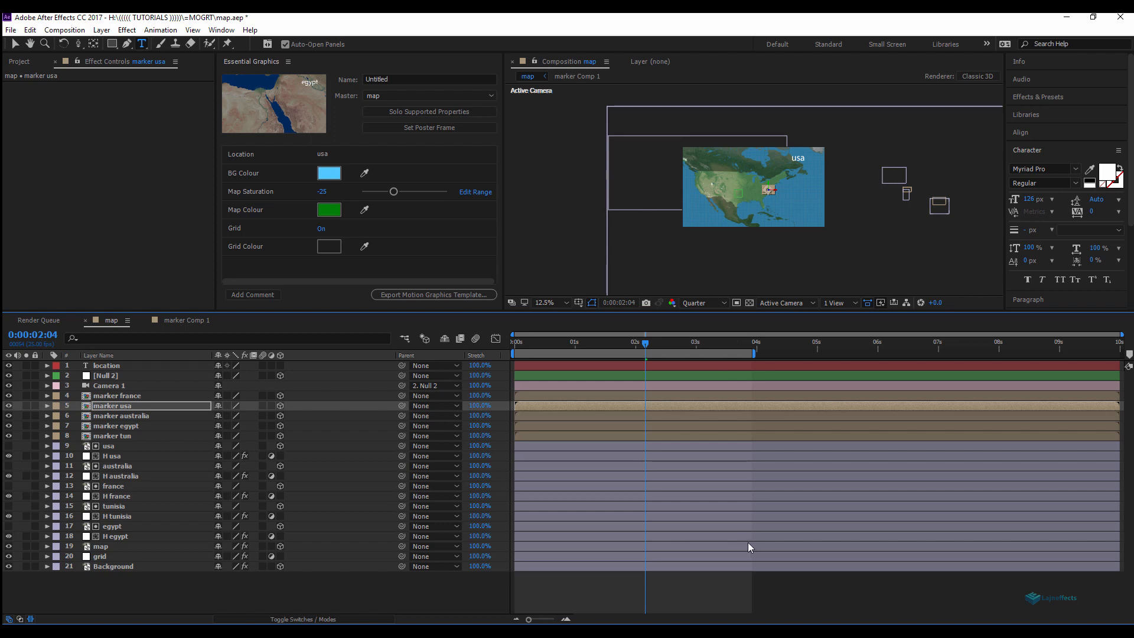
click(469, 595)
Scale up the marker usa layer to roughly two and a half times its size.
scroll(782, 195, up, 4)
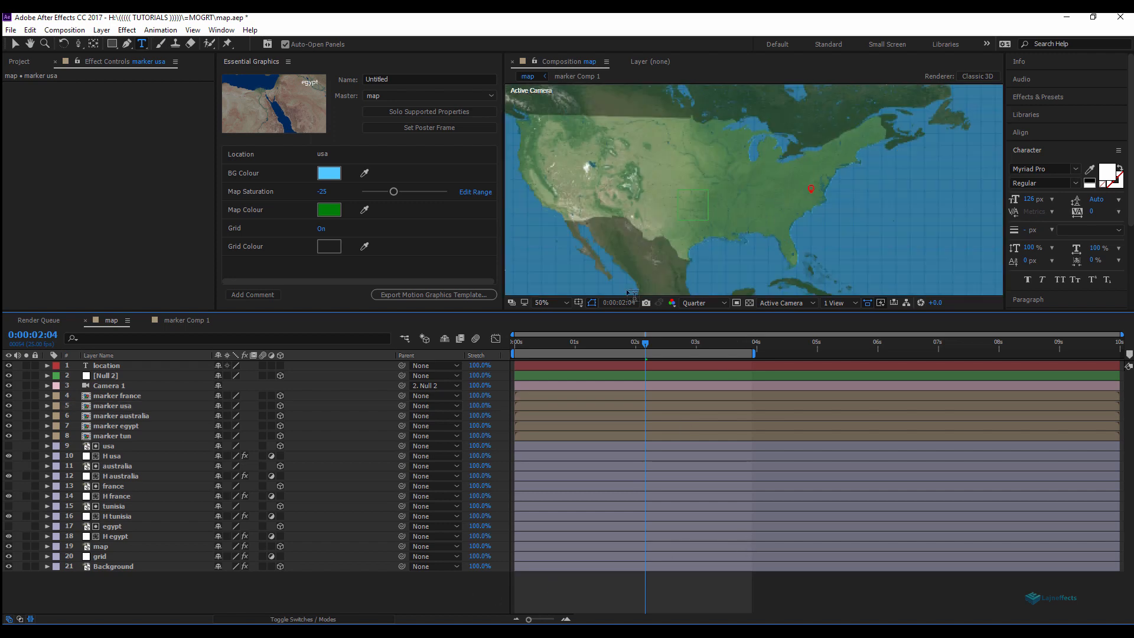
click(121, 407)
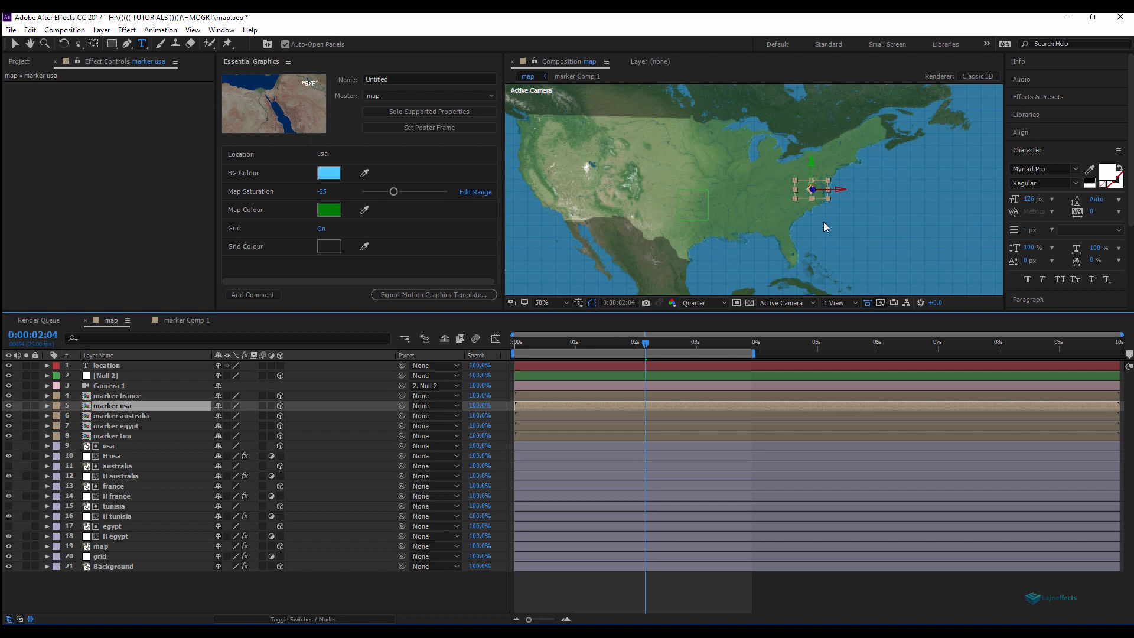
key(v)
click(832, 182)
drag(862, 146, 837, 164)
Change the location text layer to "france".
click(111, 397)
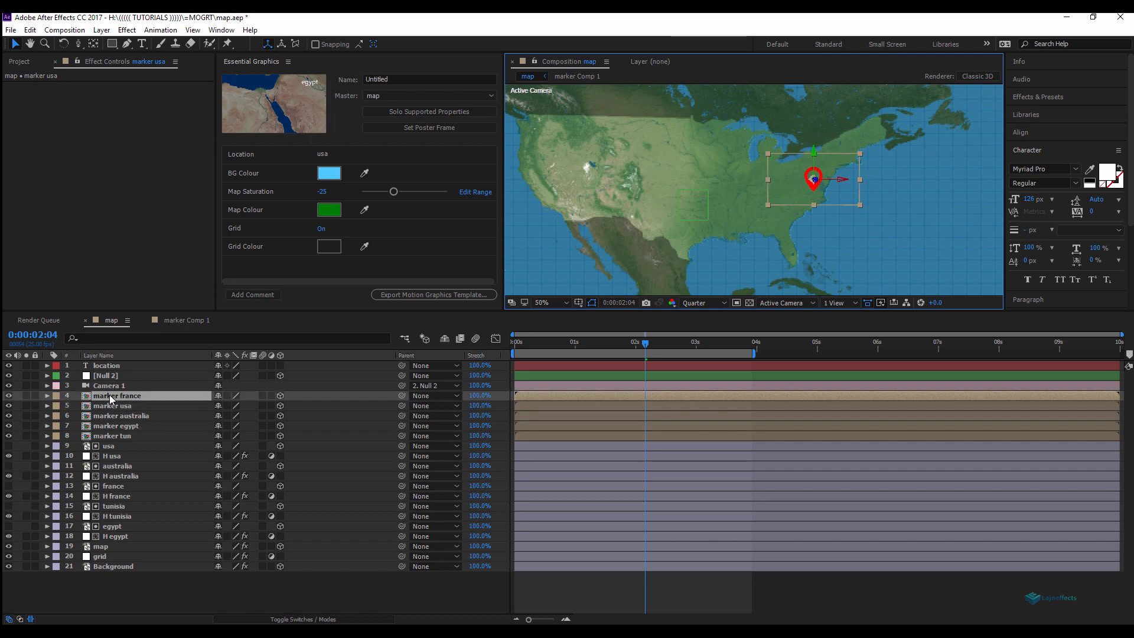
double_click(111, 366)
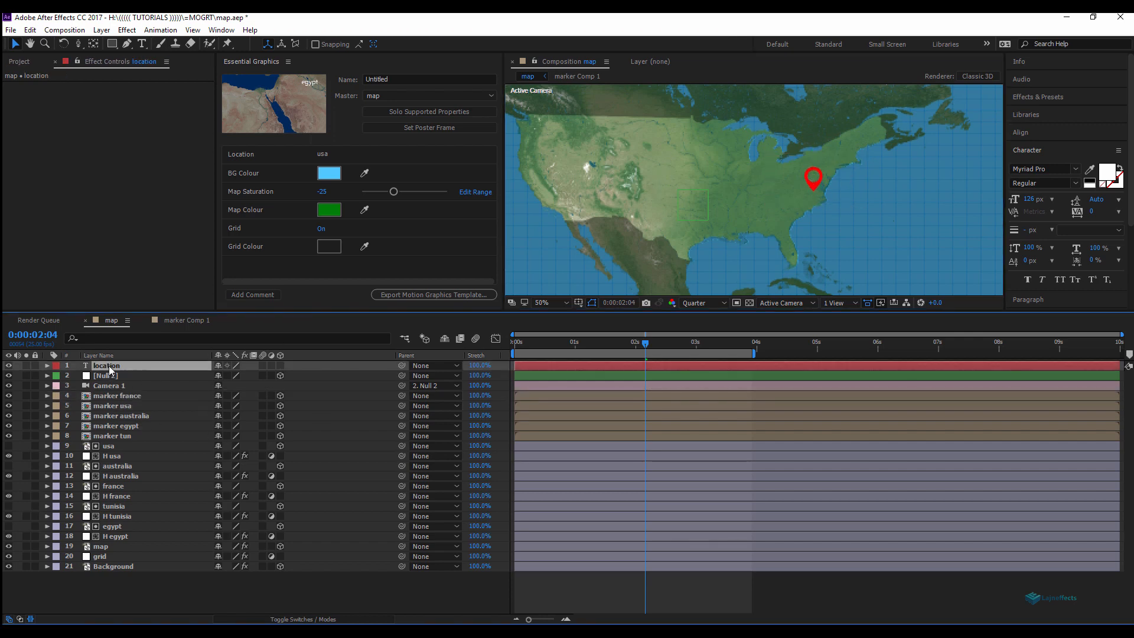
text(f)
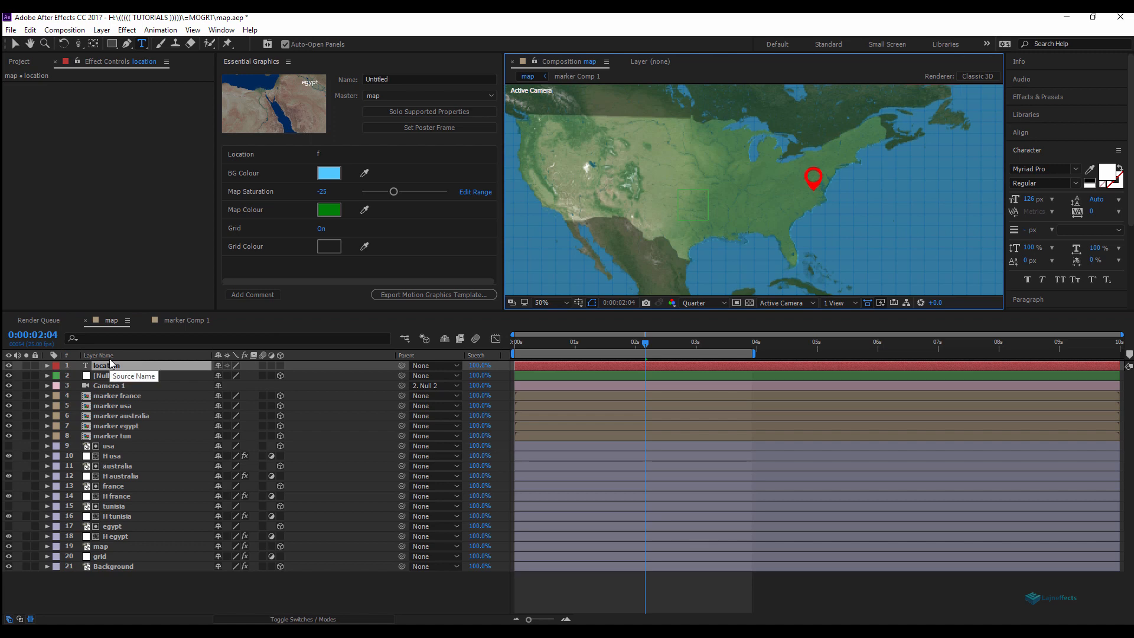
text(rance)
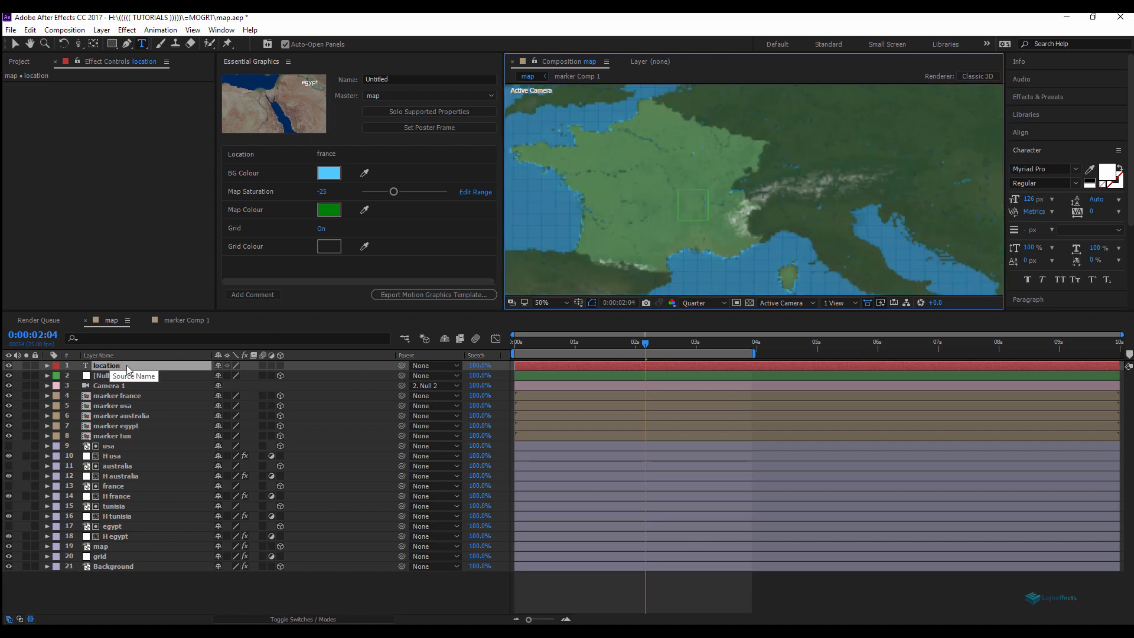
click(248, 593)
Nudge the marker france layer up and across the map from Tunisia onto northern France.
click(117, 396)
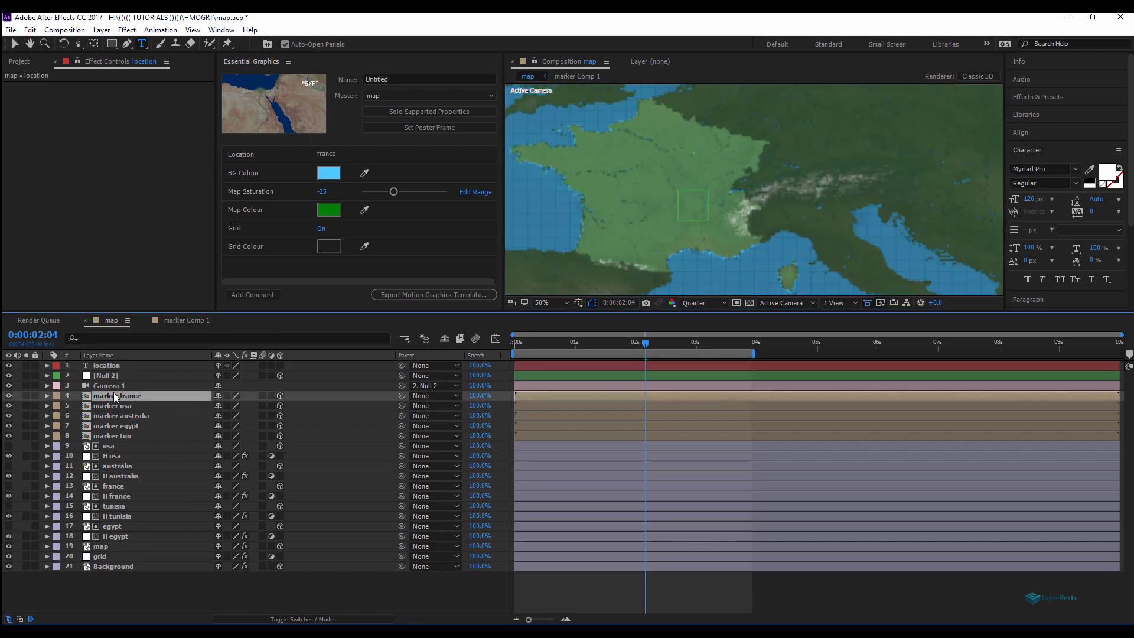
scroll(691, 188, down, 4)
scroll(692, 188, up, 2)
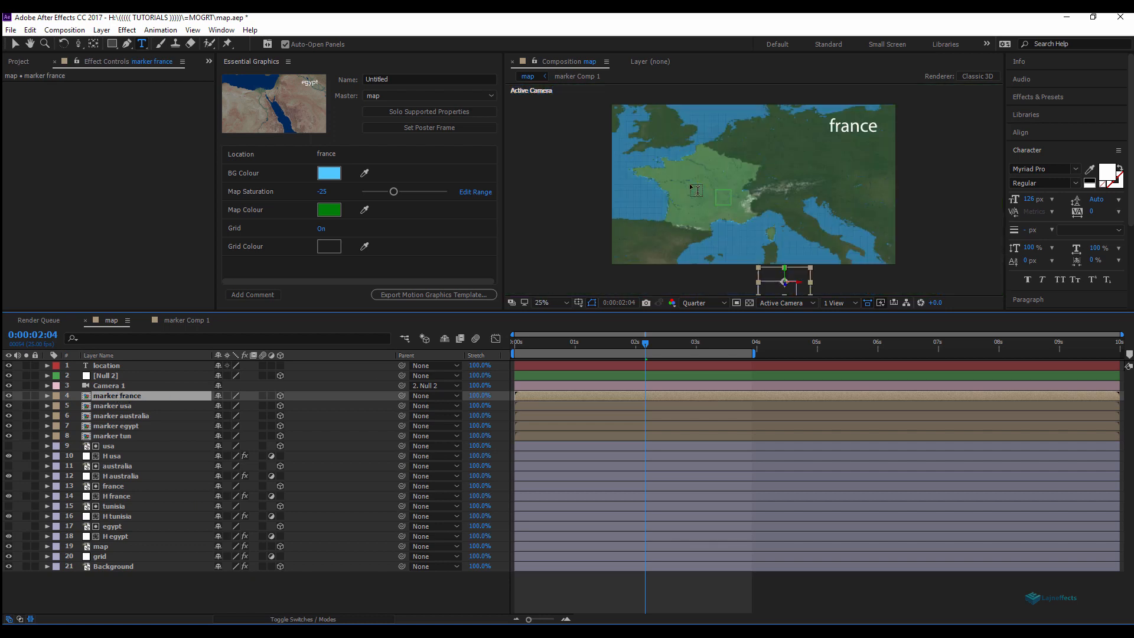
key(shift+Up)
key(shift+Up)
key(shift+Up)
key(shift+Up)
key(shift+Up)
key(shift+Up)
key(shift+Up)
key(shift+Up)
key(shift+Up)
key(shift+Up)
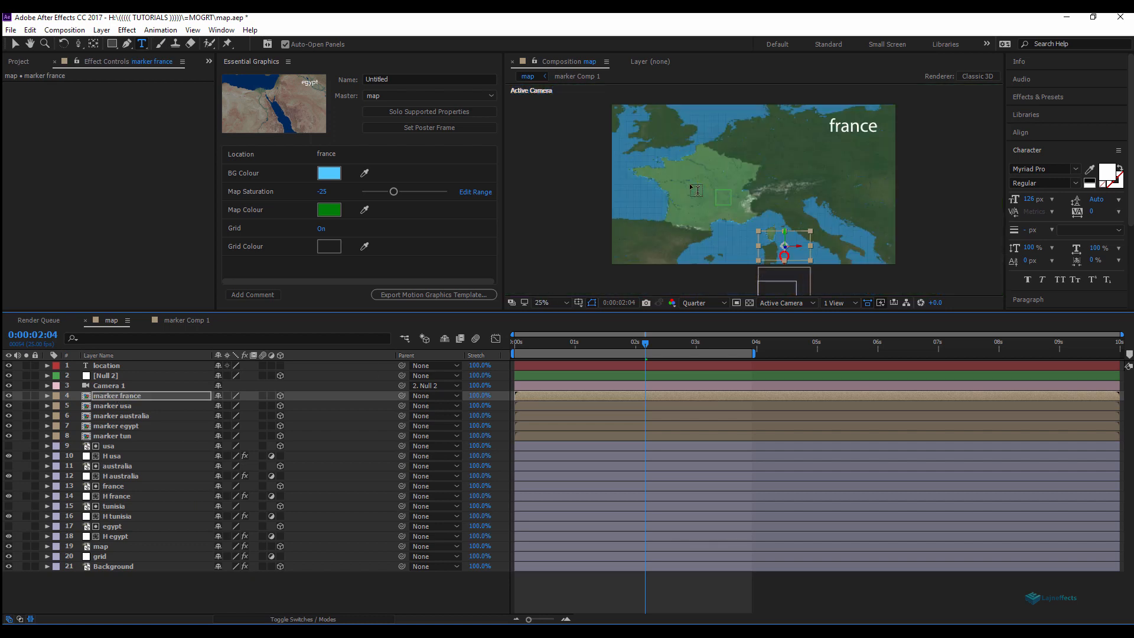
key(shift+Up)
key(shift+Up)
key(shift+Up)
key(shift+Up)
key(shift+Left)
key(shift+Left)
key(shift+Left)
key(shift+Left)
key(shift+Left)
key(shift+Left)
key(shift+Left)
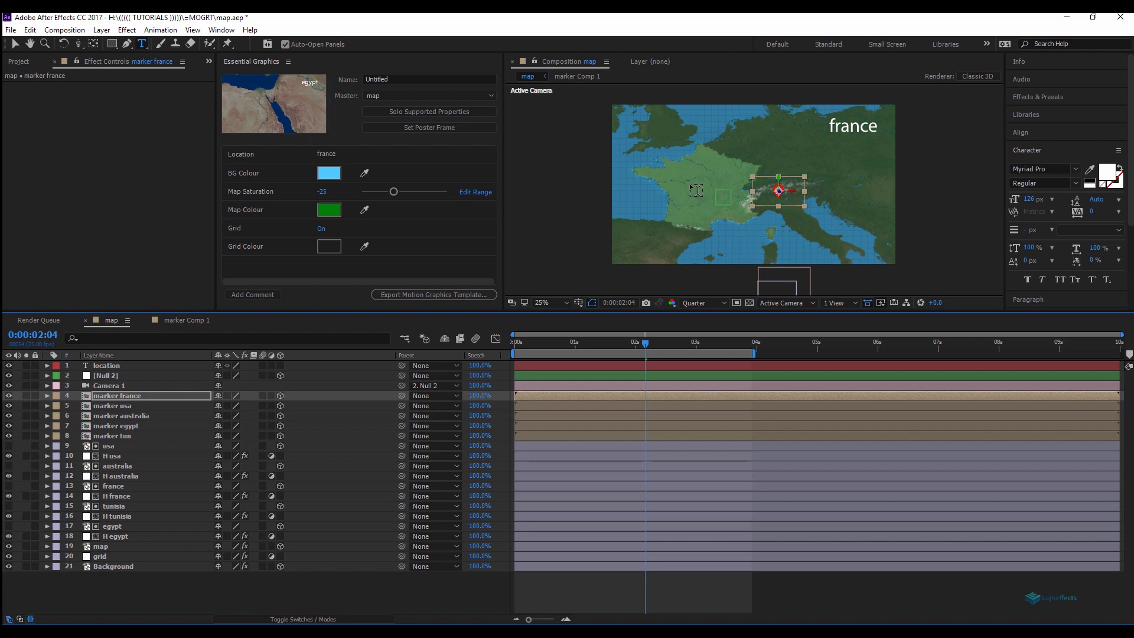
key(shift+Left)
key(shift+Left)
key(shift+Left)
key(shift+Left)
key(shift+Left)
key(shift+Left)
key(shift+Left)
key(shift+Up)
key(shift+Up)
key(shift+Up)
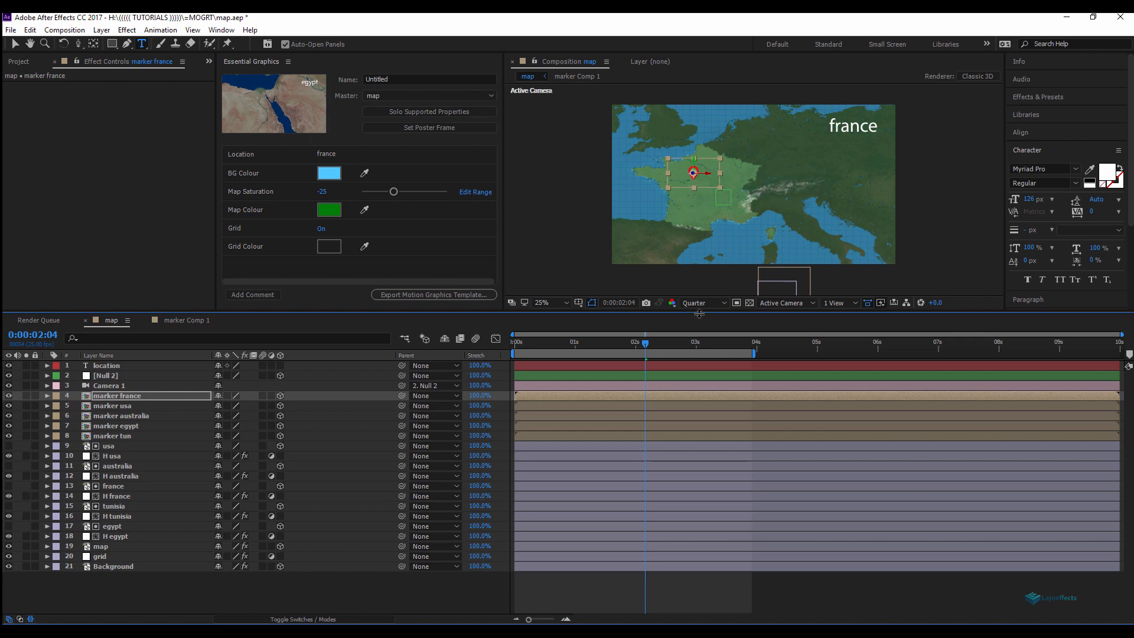
Scale up the marker france layer to about 1.25 times its size and deselect it.
key(v)
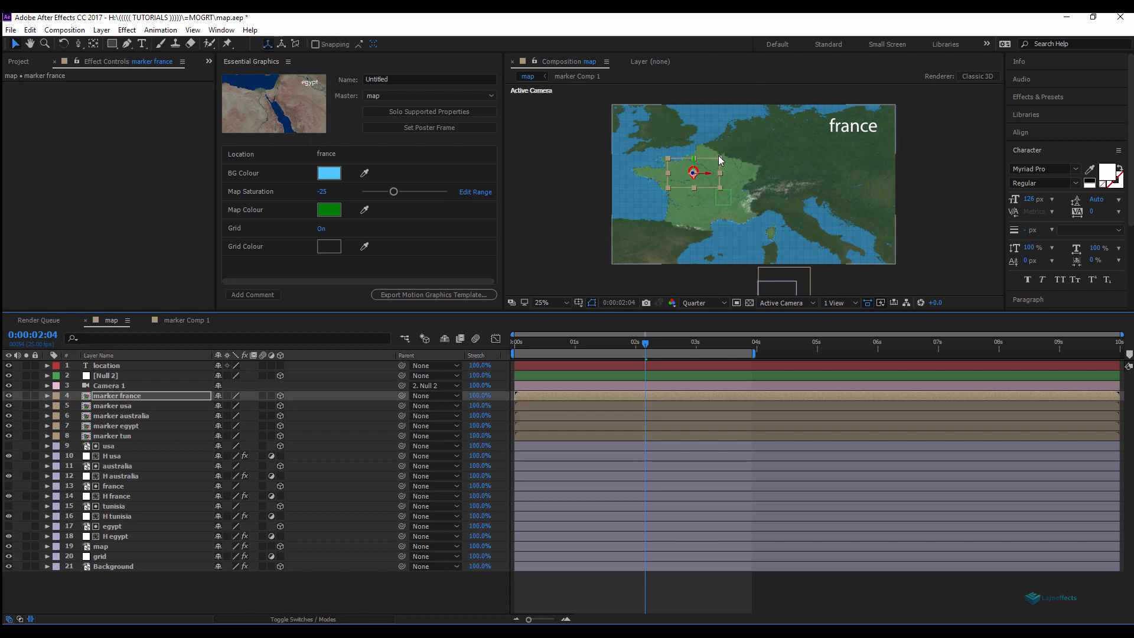
click(720, 158)
drag(722, 157, 726, 148)
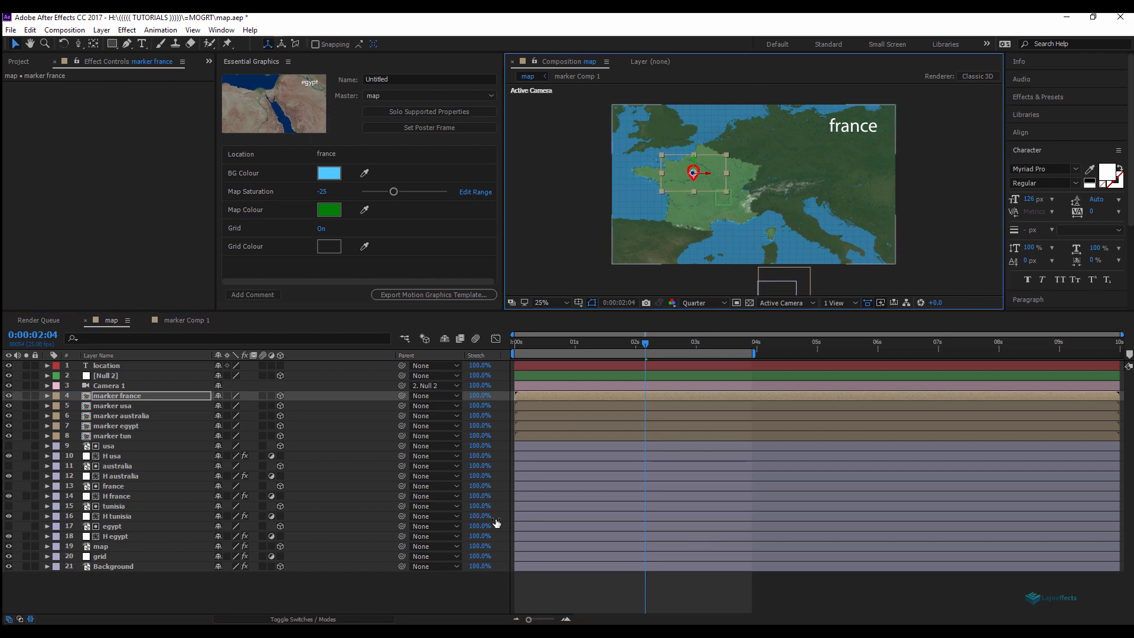
click(455, 590)
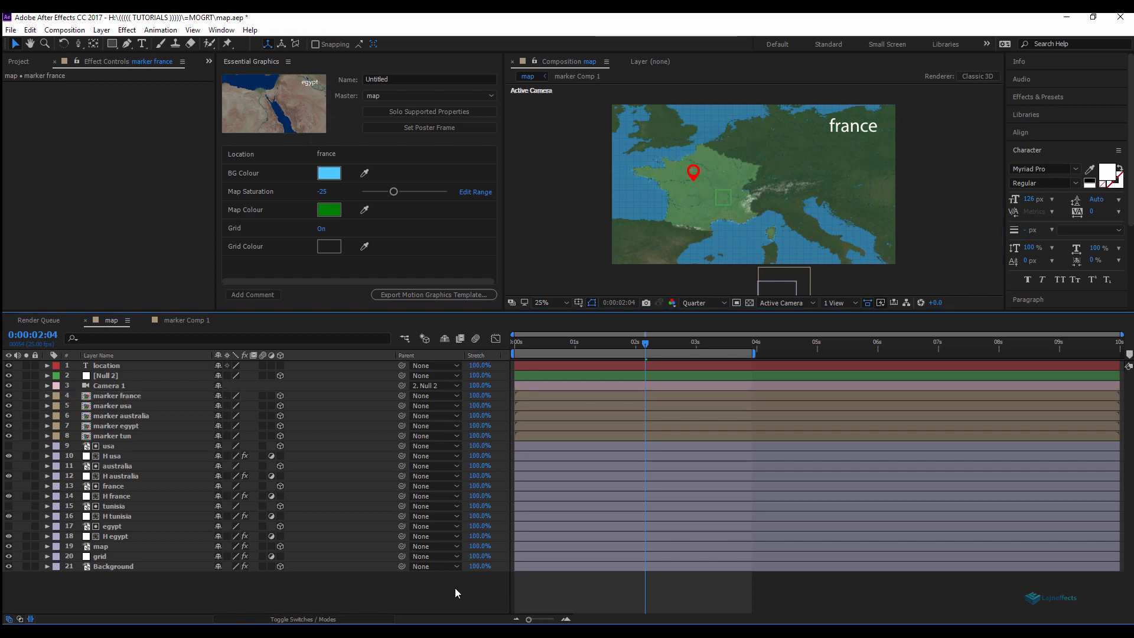
Save the project and set the template's poster frame to the France view at 0:00:02:04.
key(ctrl+s)
click(429, 129)
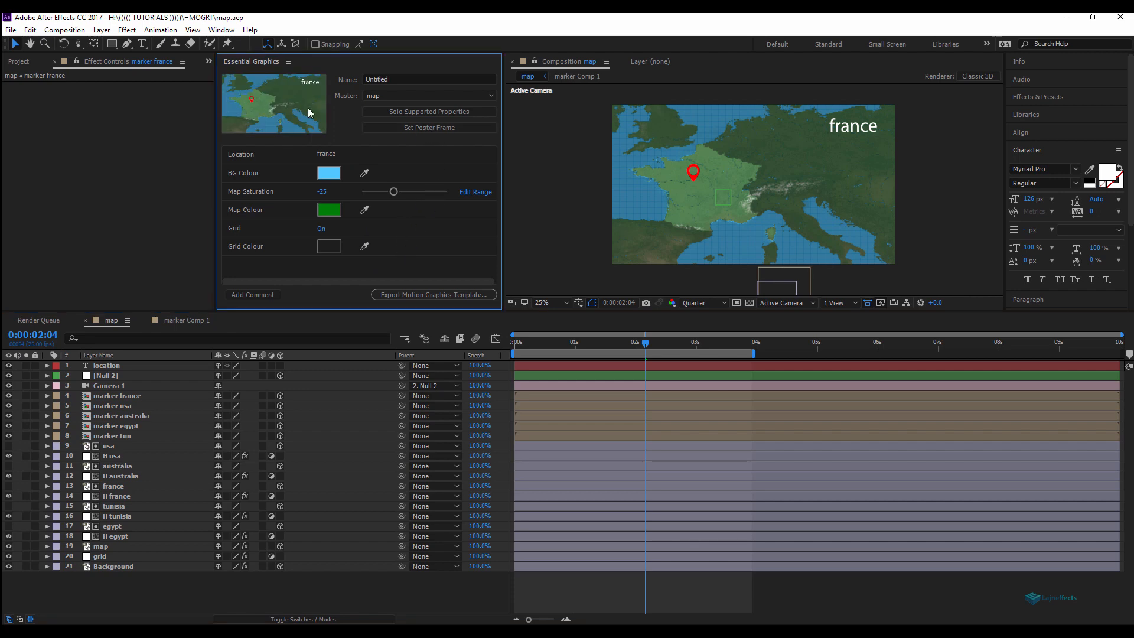
click(396, 587)
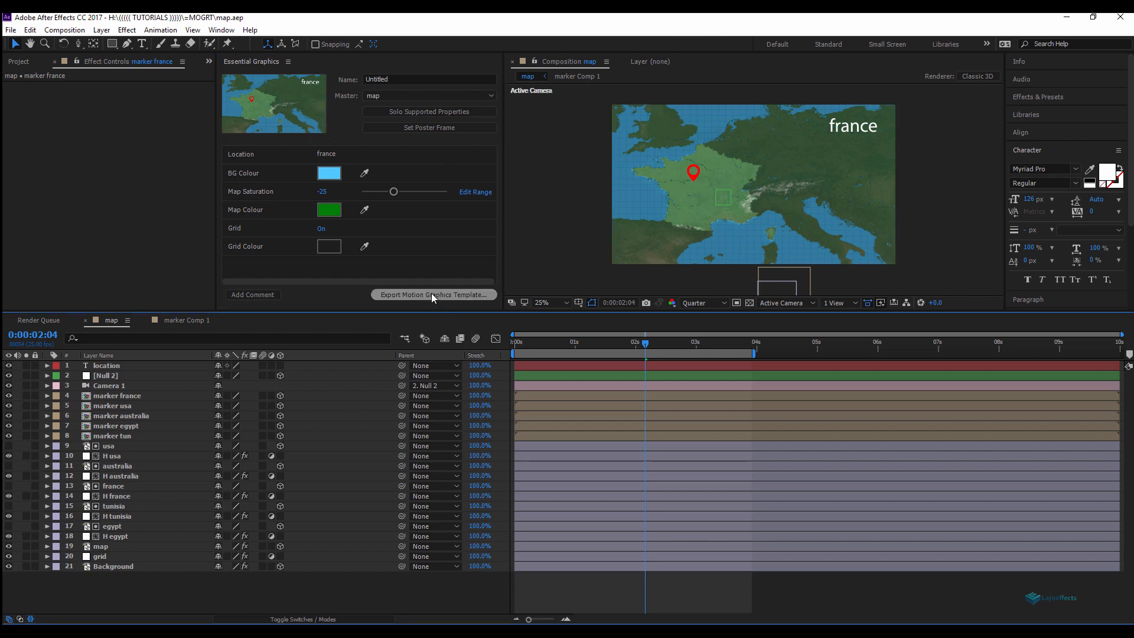
Name the motion graphics template "Map Generator".
click(397, 79)
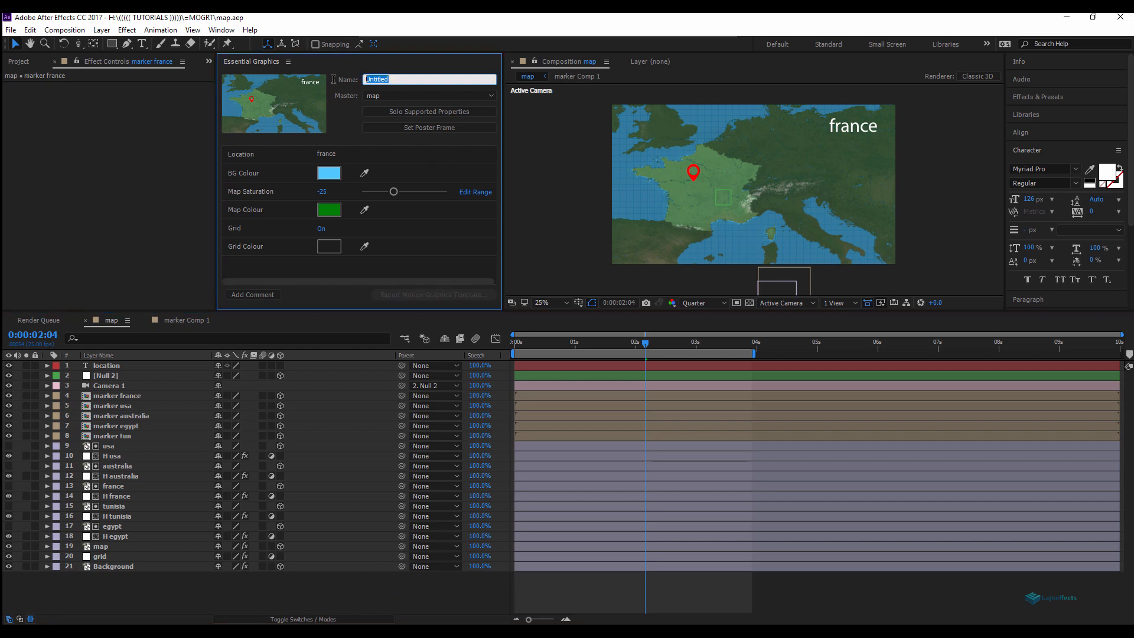
text(Map Generator)
click(418, 589)
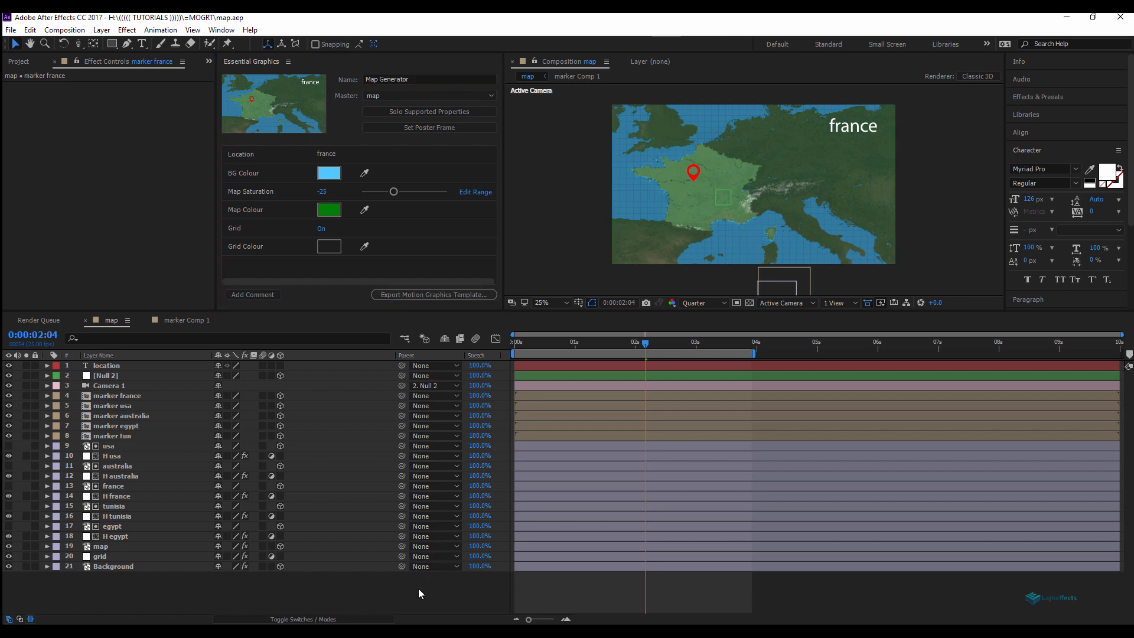
Export the motion graphics template to the local drive in the =MOGRT folder as "map generator.mogrt".
click(430, 295)
click(588, 276)
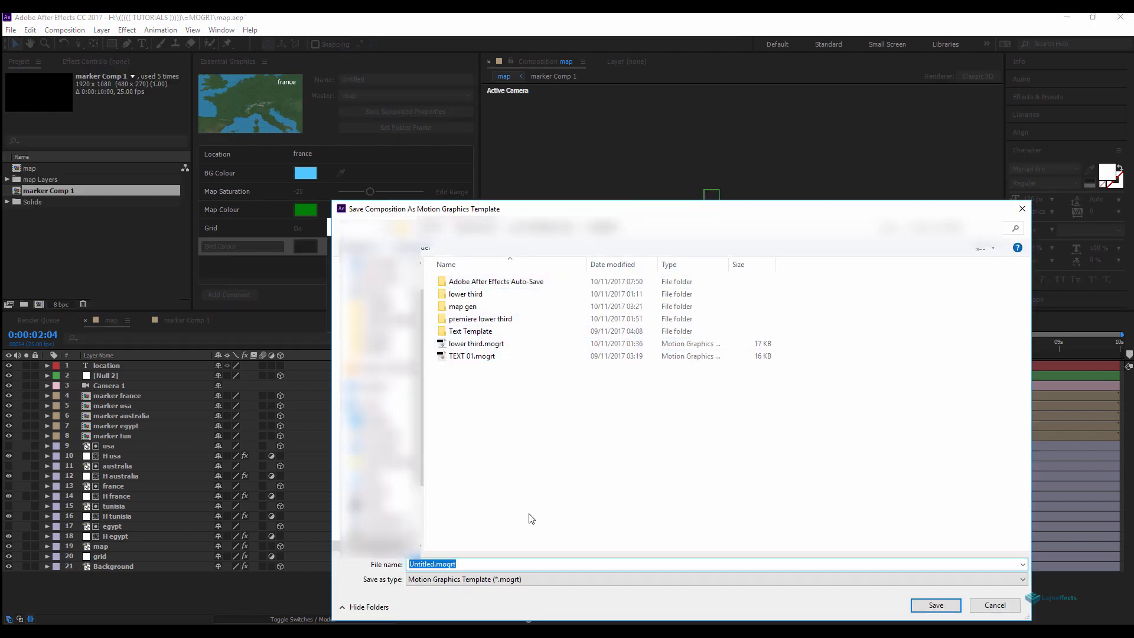
text(ma)
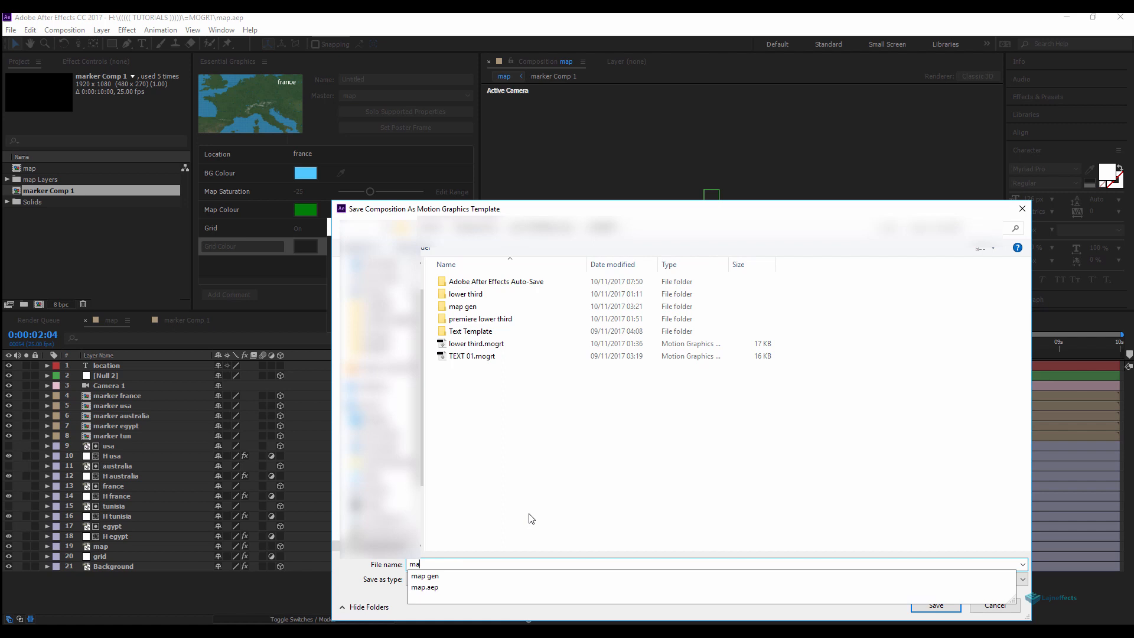
text(p genera)
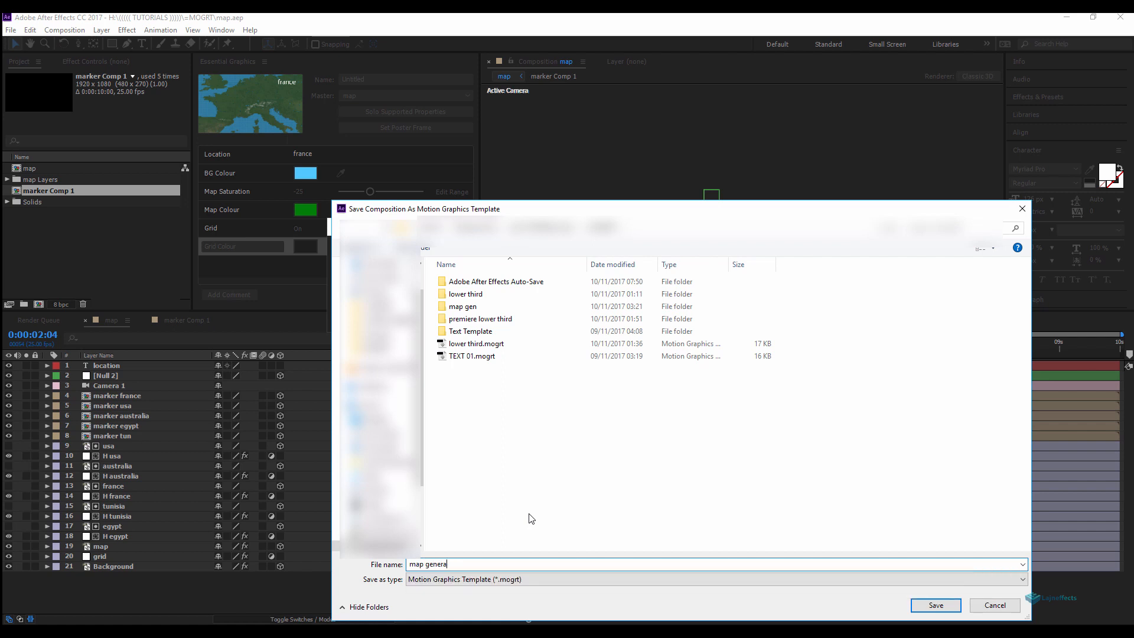
text(tor)
click(926, 602)
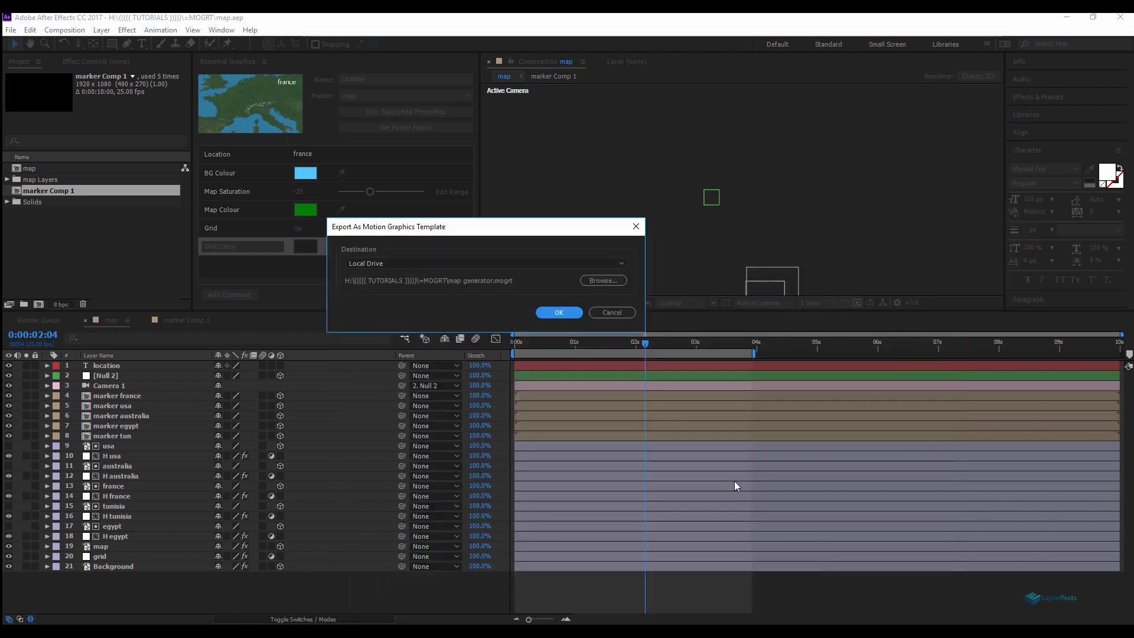
click(560, 310)
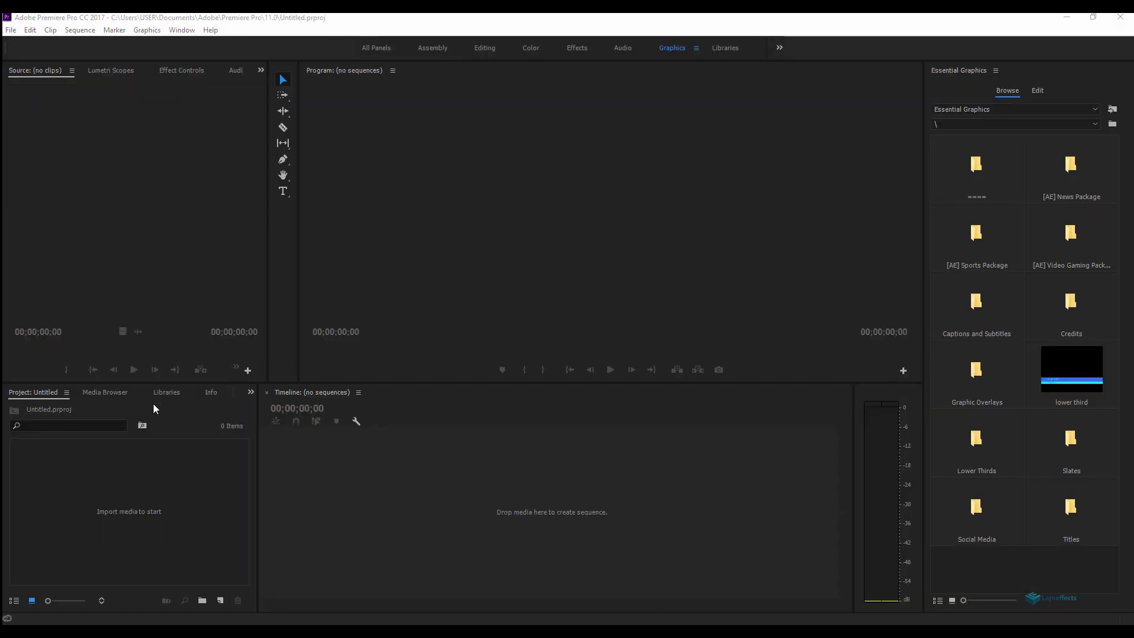
In Premiere Pro, create a new sequence named Sequence 01 with the DNX LB 1080p 25 preset.
right_click(152, 469)
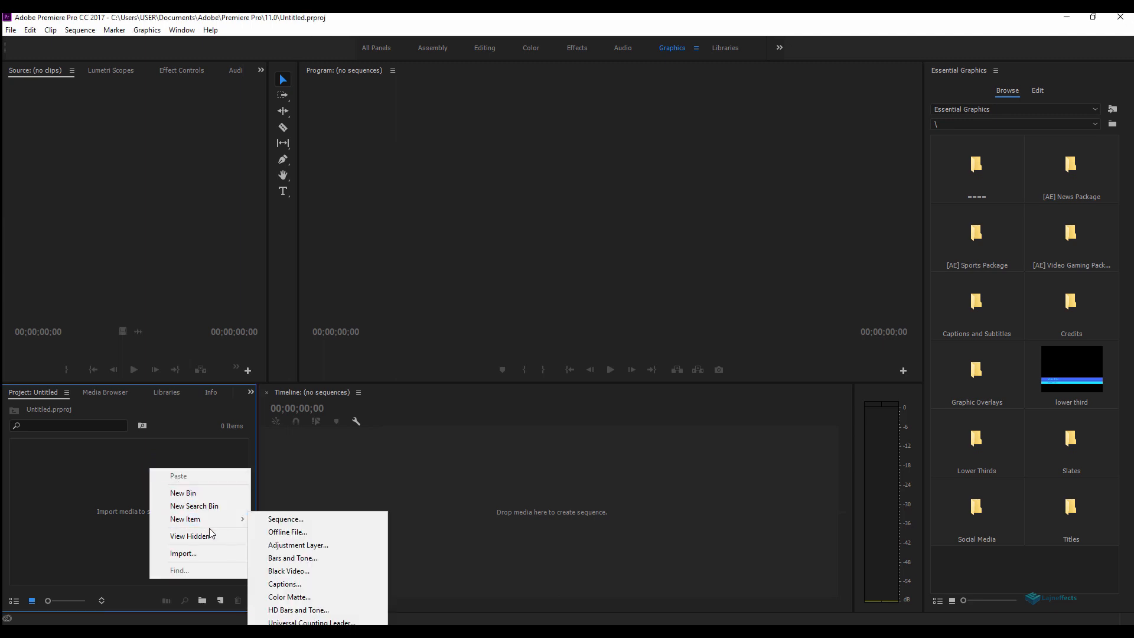
mouse_move(214, 526)
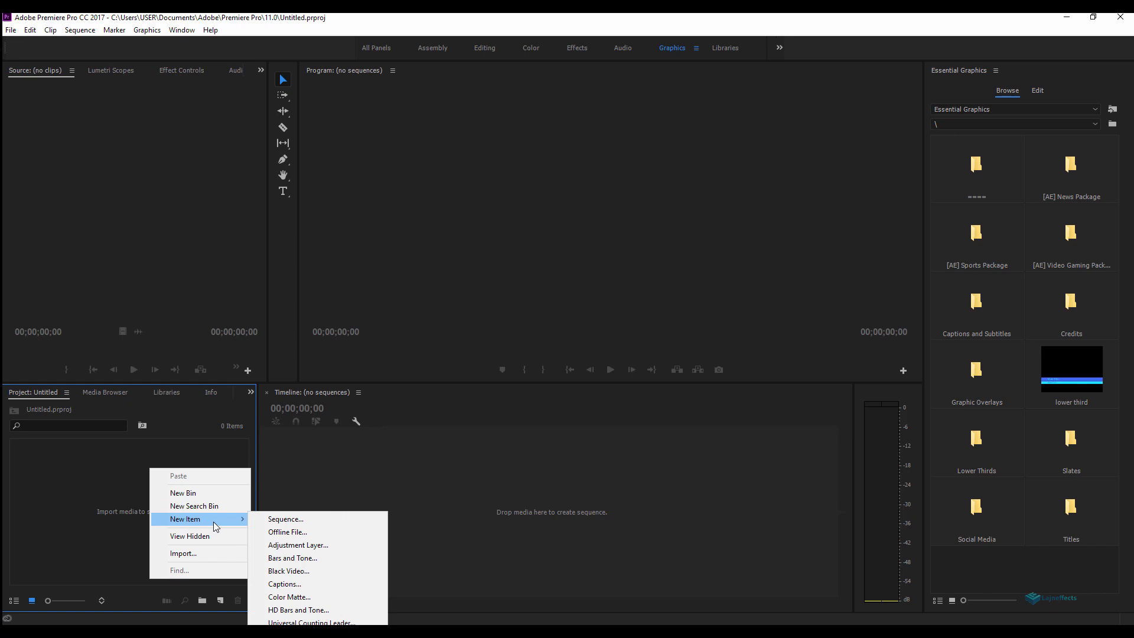
click(264, 518)
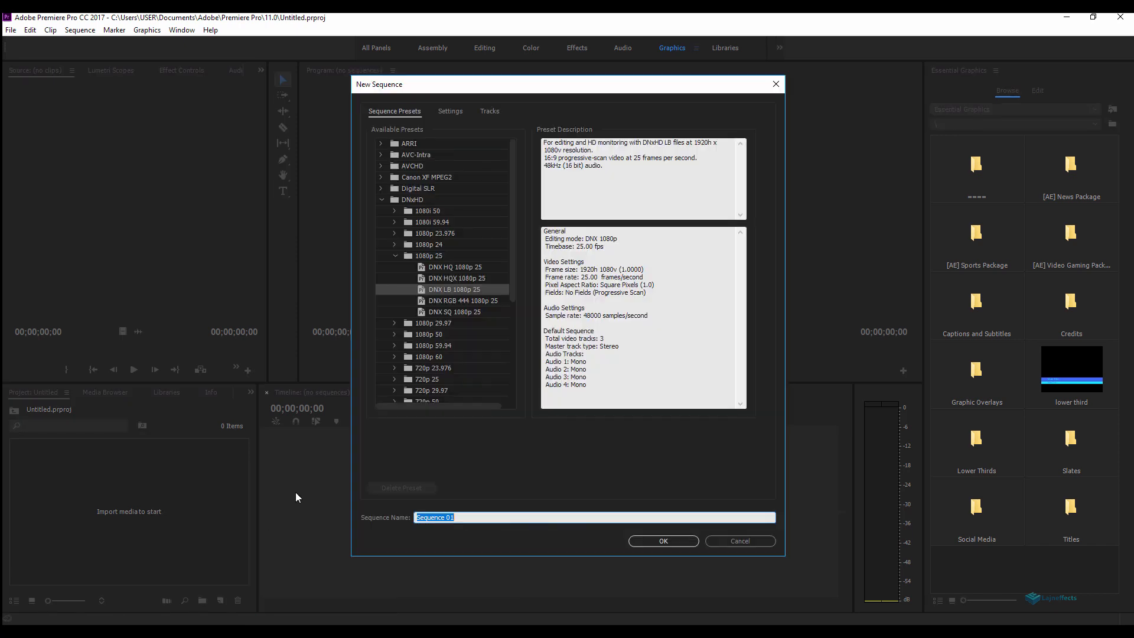
click(668, 538)
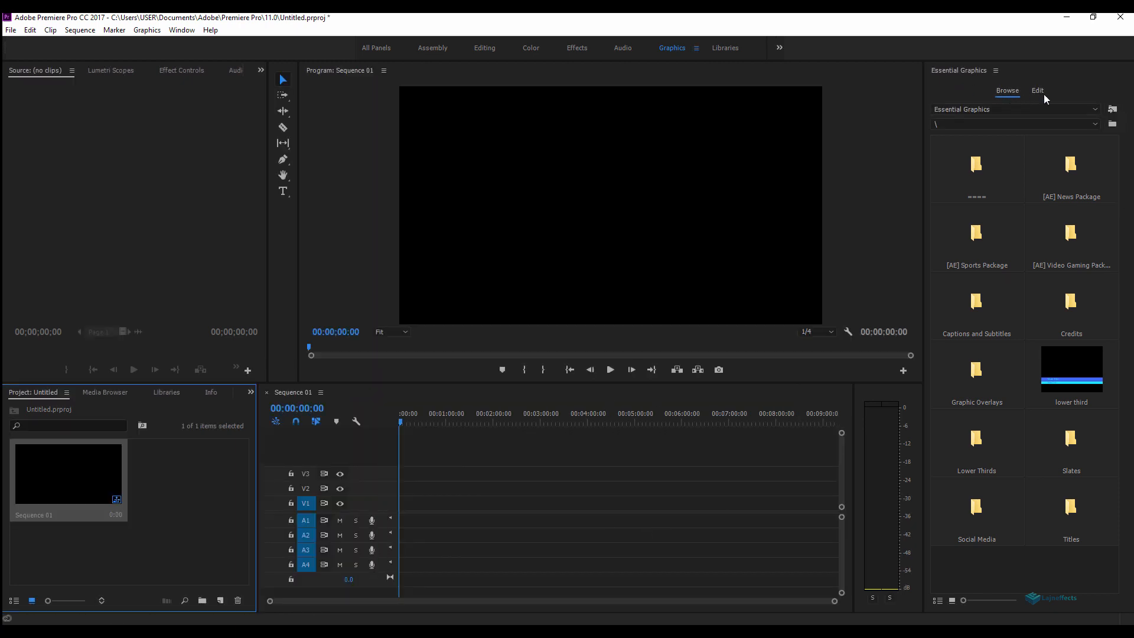
Install map generator.mogrt into the Essential Graphics library and place it on track V1 at the start of Sequence 01.
click(1113, 109)
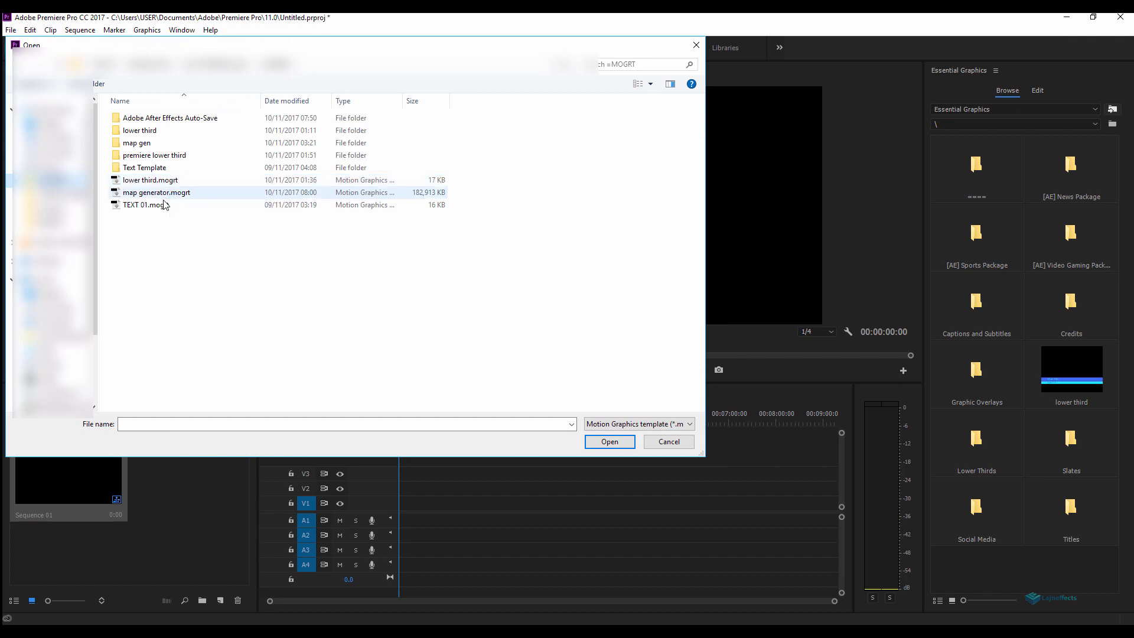
double_click(157, 196)
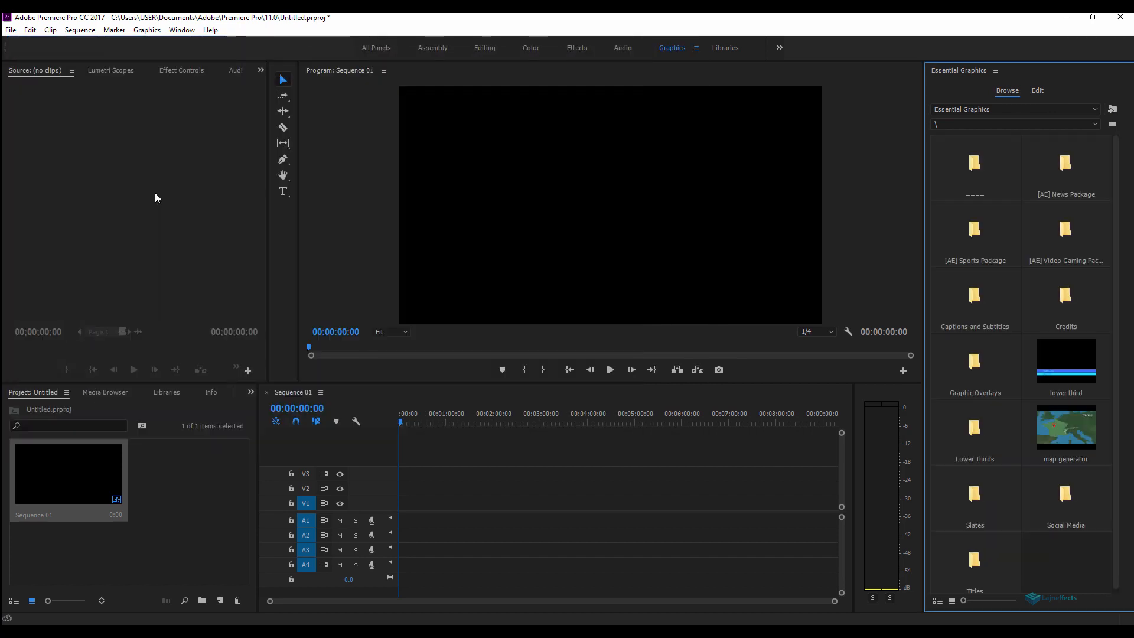
click(1071, 427)
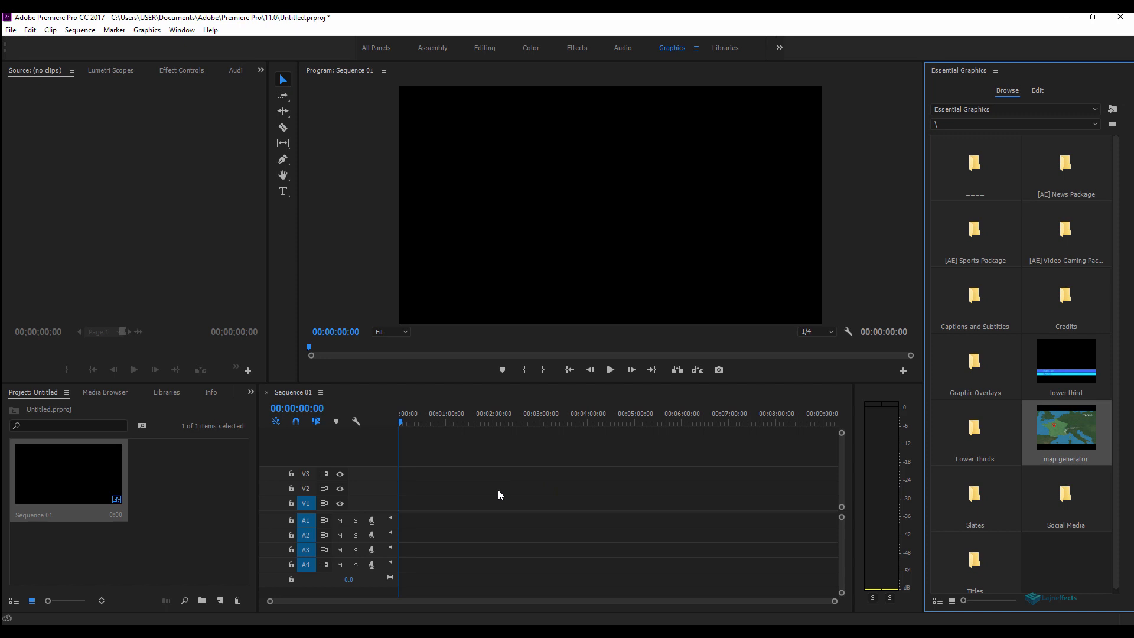
drag(495, 500, 400, 510)
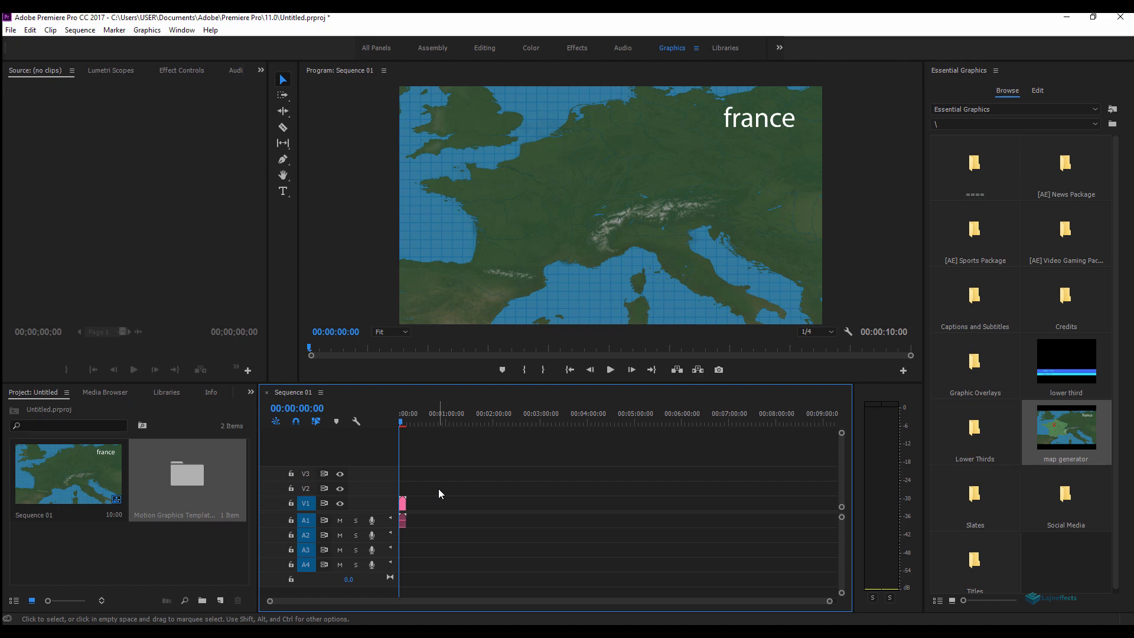
Play Sequence 01 from the start to check the map template's animation.
key(=)
key(=)
key(=)
key(=)
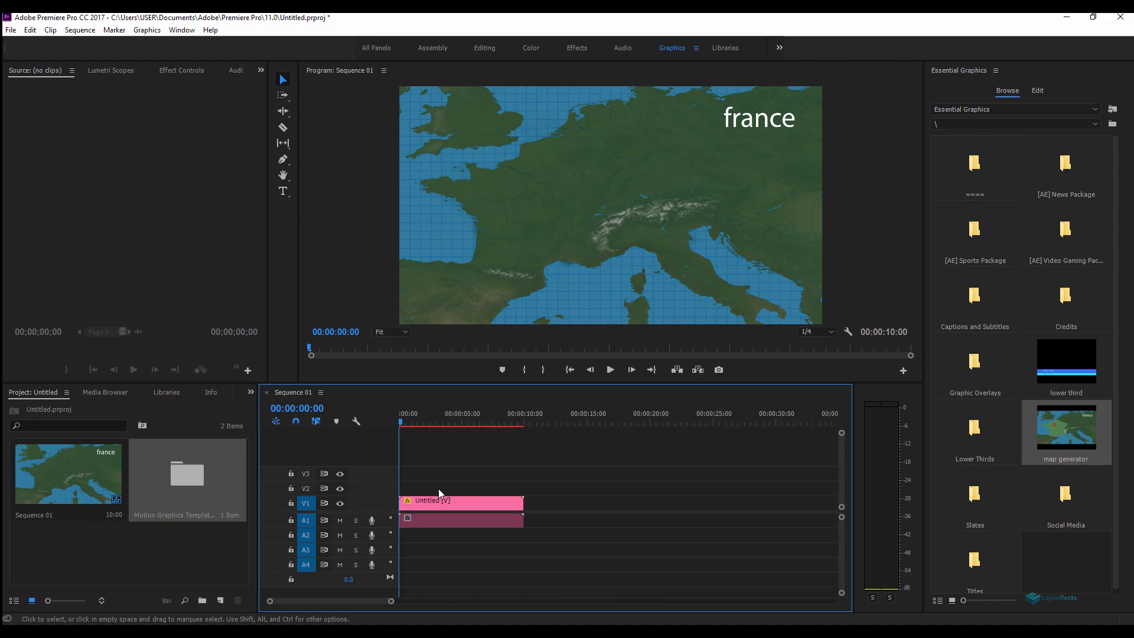
key(space)
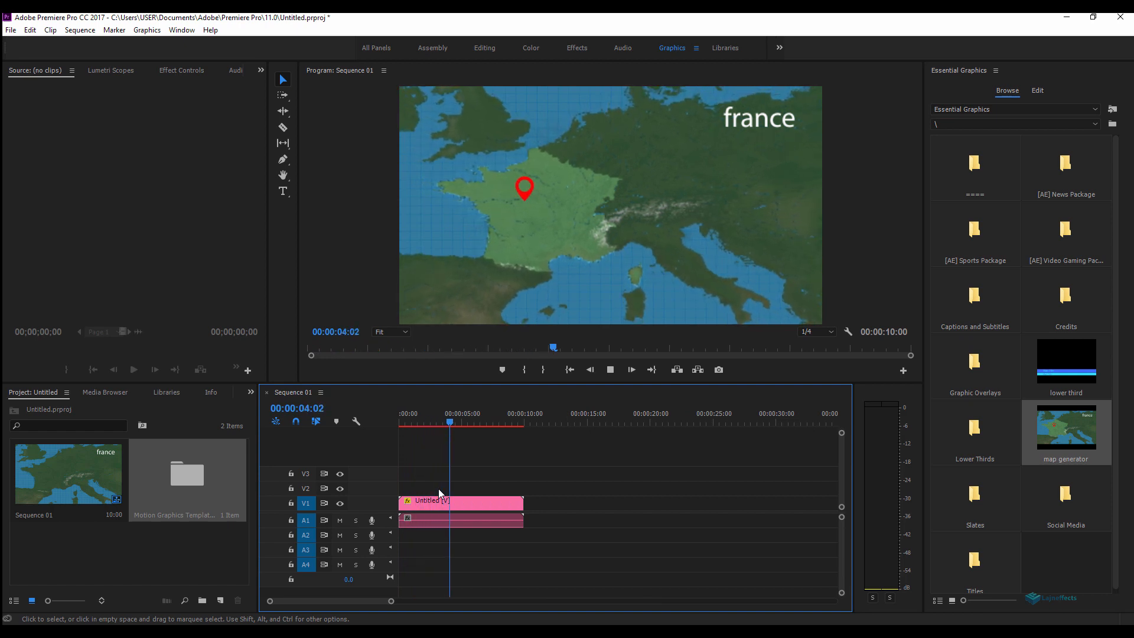
Stop playback and set the Location of the map template clip on V1 to "usa".
key(space)
click(455, 501)
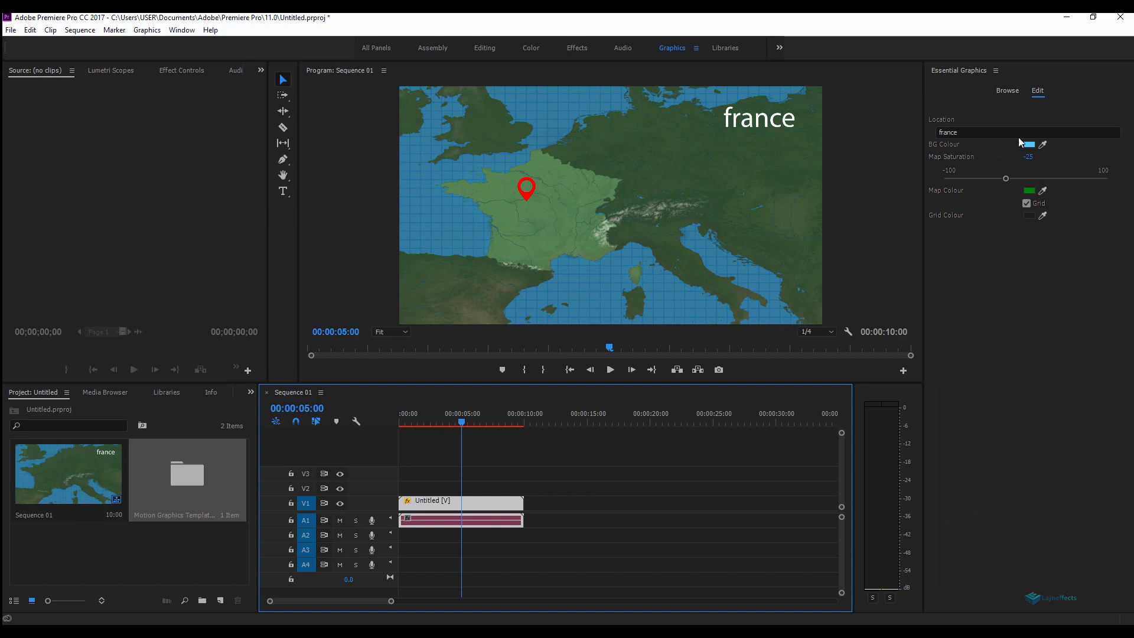
click(974, 133)
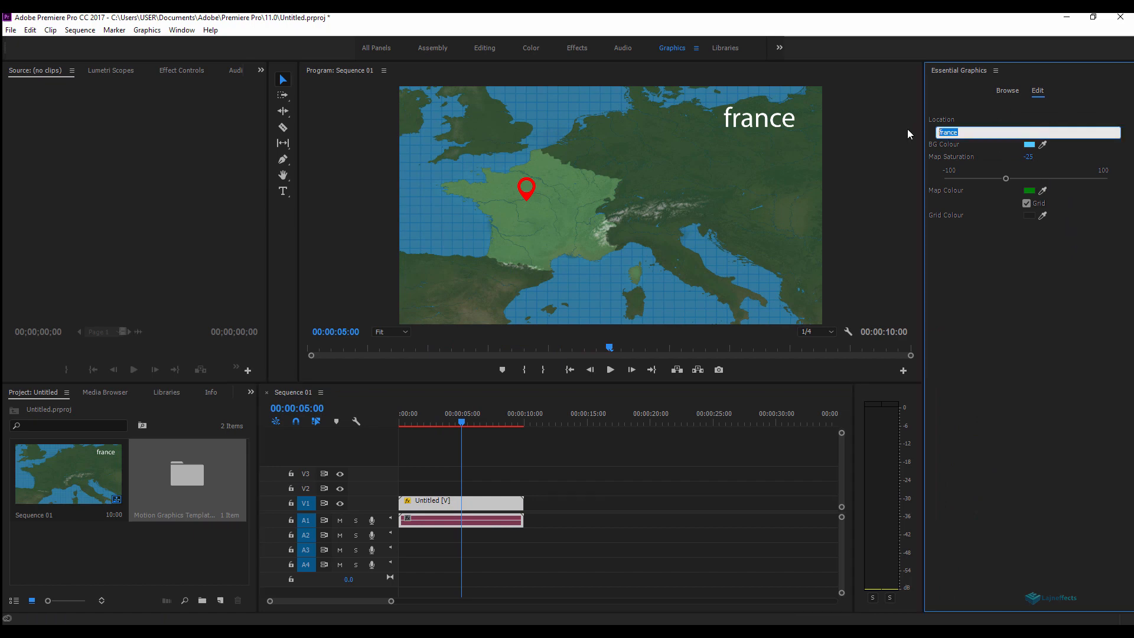
text(usa)
click(994, 318)
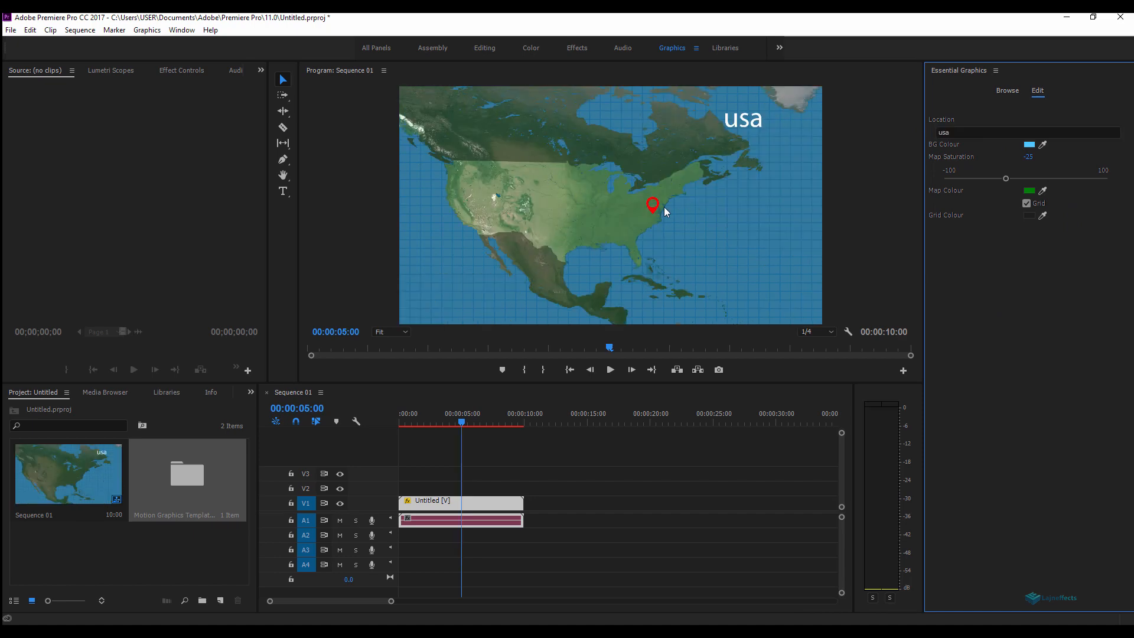
Play Sequence 01 from the start to check the map animation for the usa location.
click(439, 428)
key(Home)
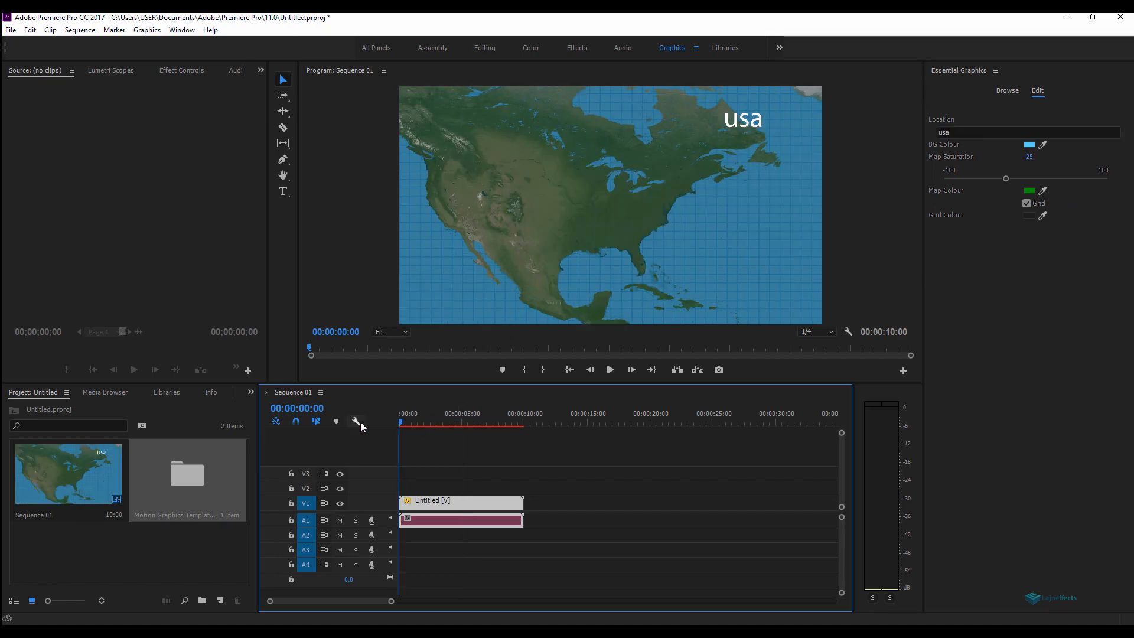
key(space)
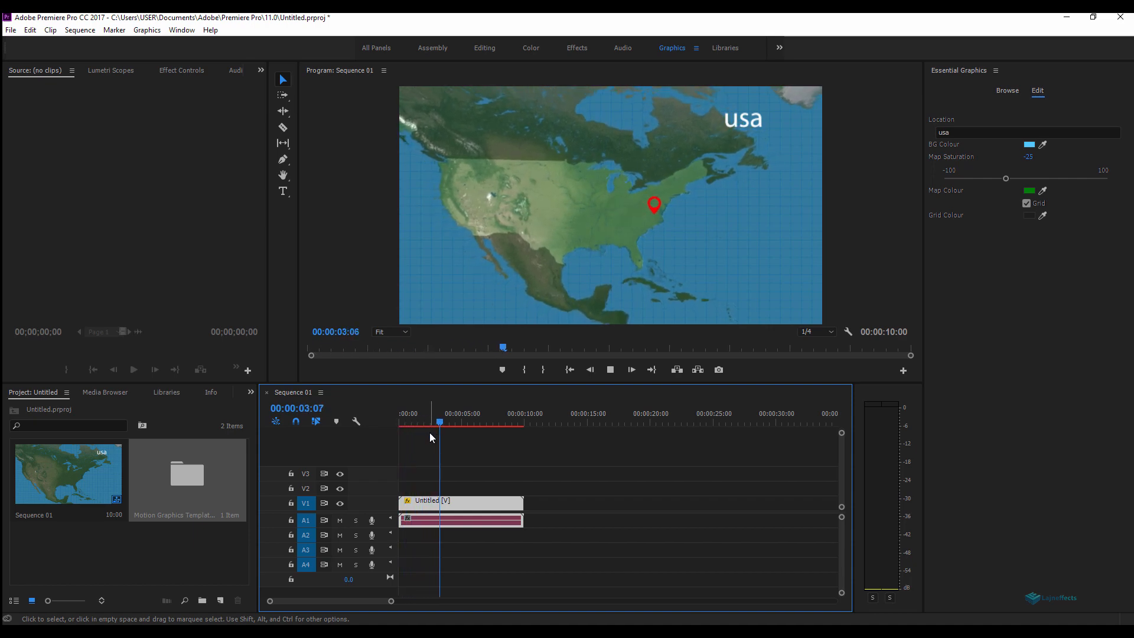
key(space)
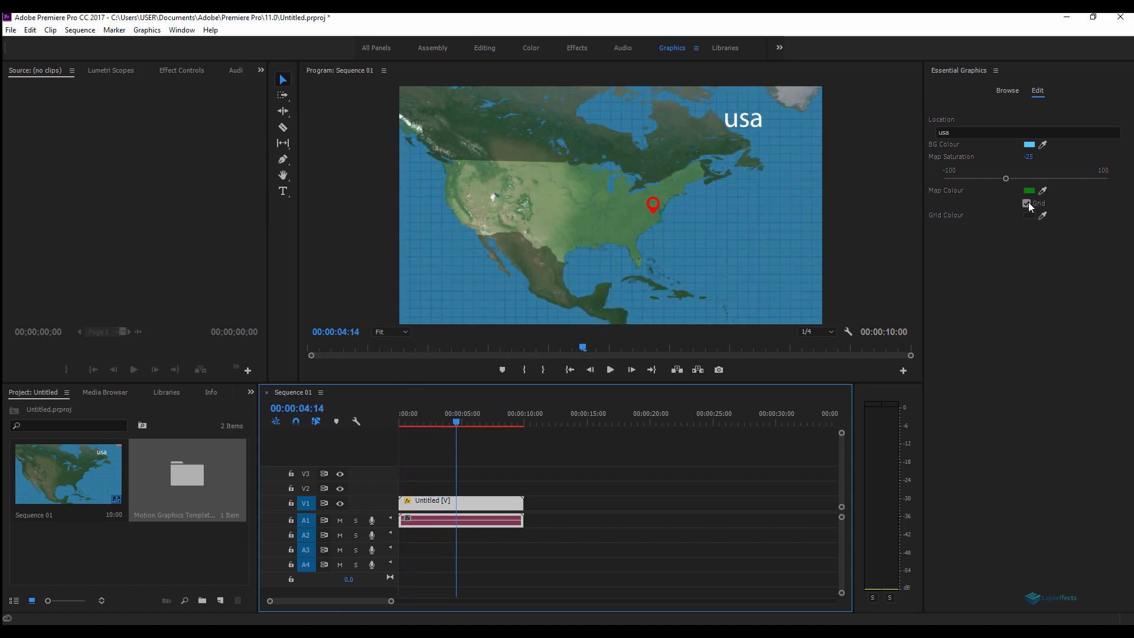
Set the clip's Map Saturation to -100 and its BG Colour to yellow DCB000.
drag(1007, 180, 944, 179)
click(1029, 144)
click(603, 302)
click(706, 259)
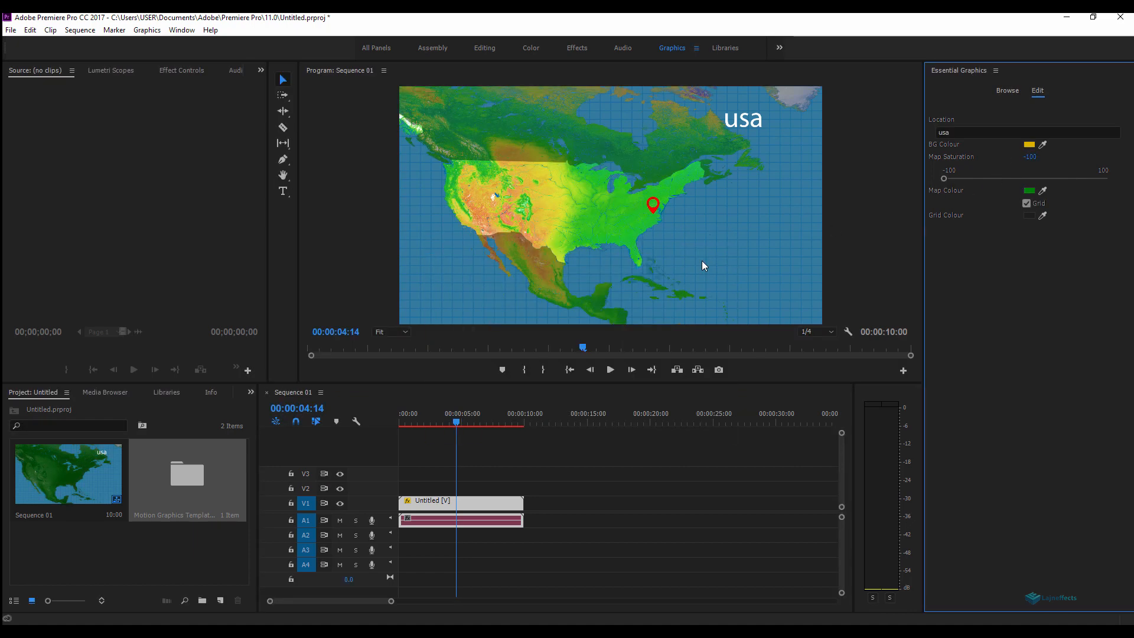
Set the clip's Map Saturation to -71 and its BG Colour to deep blue 002FDC.
click(1032, 178)
drag(1034, 180, 967, 179)
click(1029, 144)
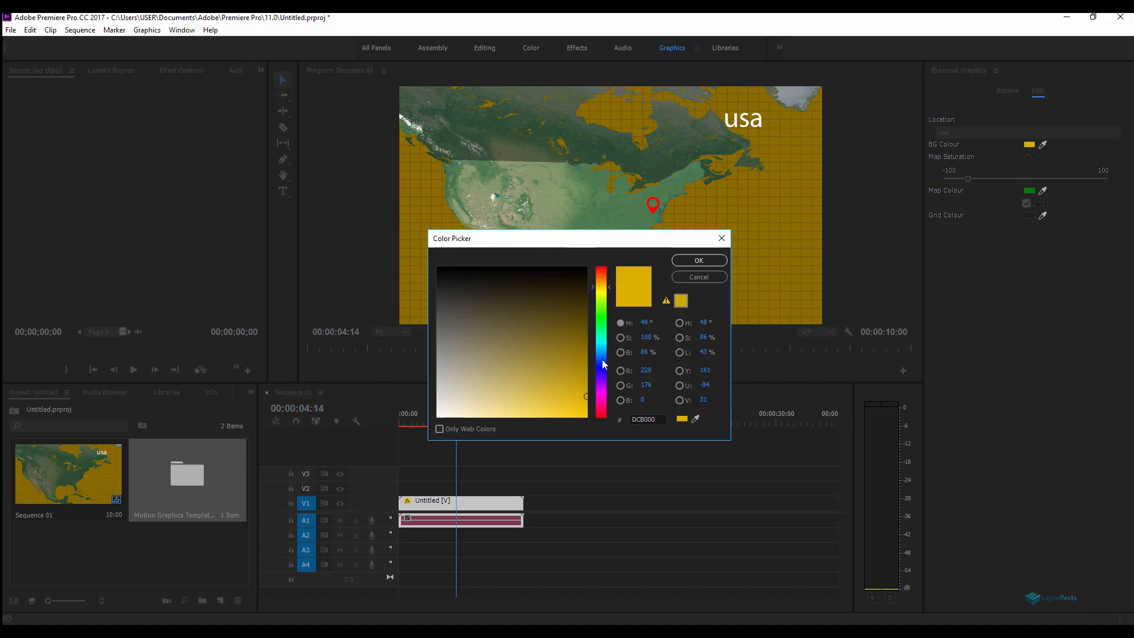
click(605, 319)
click(705, 259)
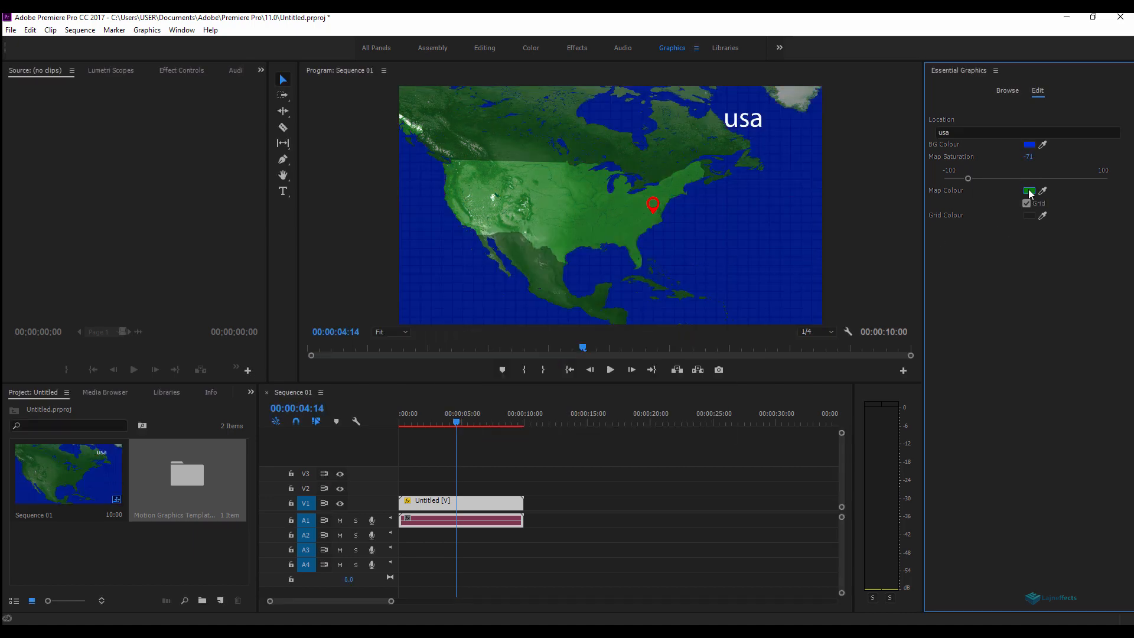
Change the template's Map Colour to dark blue and its Grid Colour to white.
click(1029, 190)
click(605, 362)
click(704, 260)
click(1029, 215)
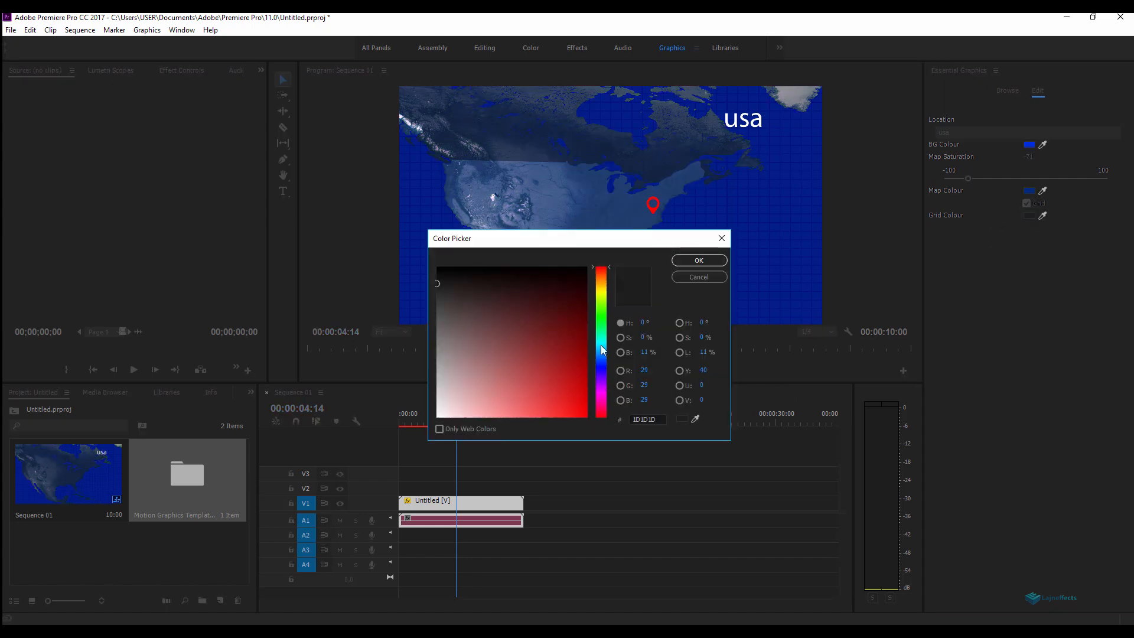
click(601, 345)
click(438, 405)
click(707, 260)
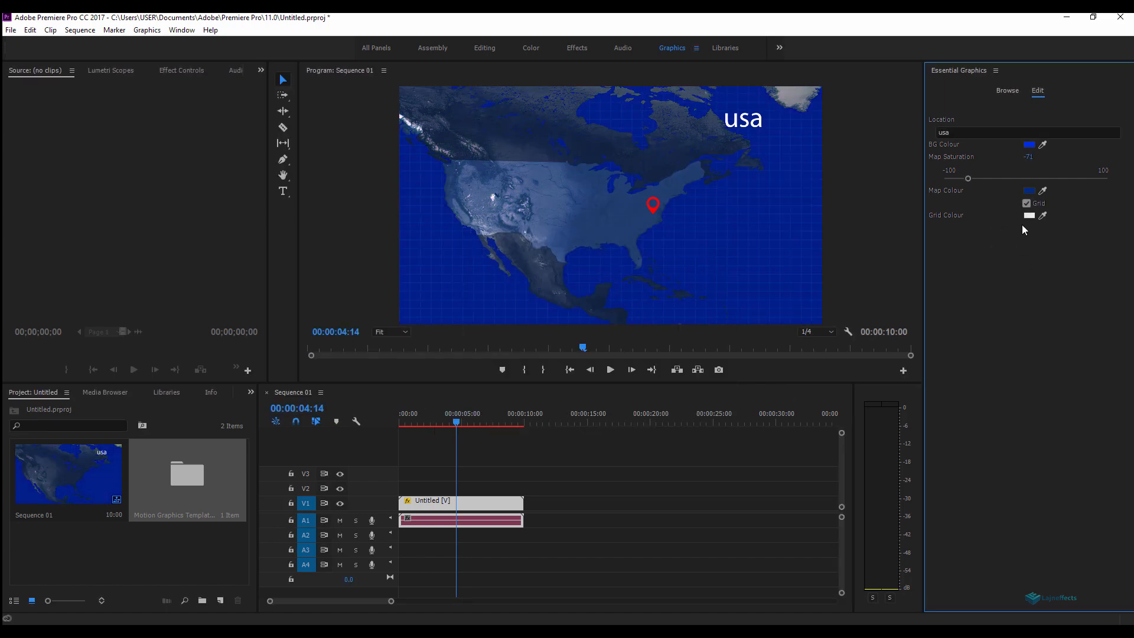
Set the clip's Map Saturation to -100 and its BG Colour to light blue 4E9EC4.
click(1012, 180)
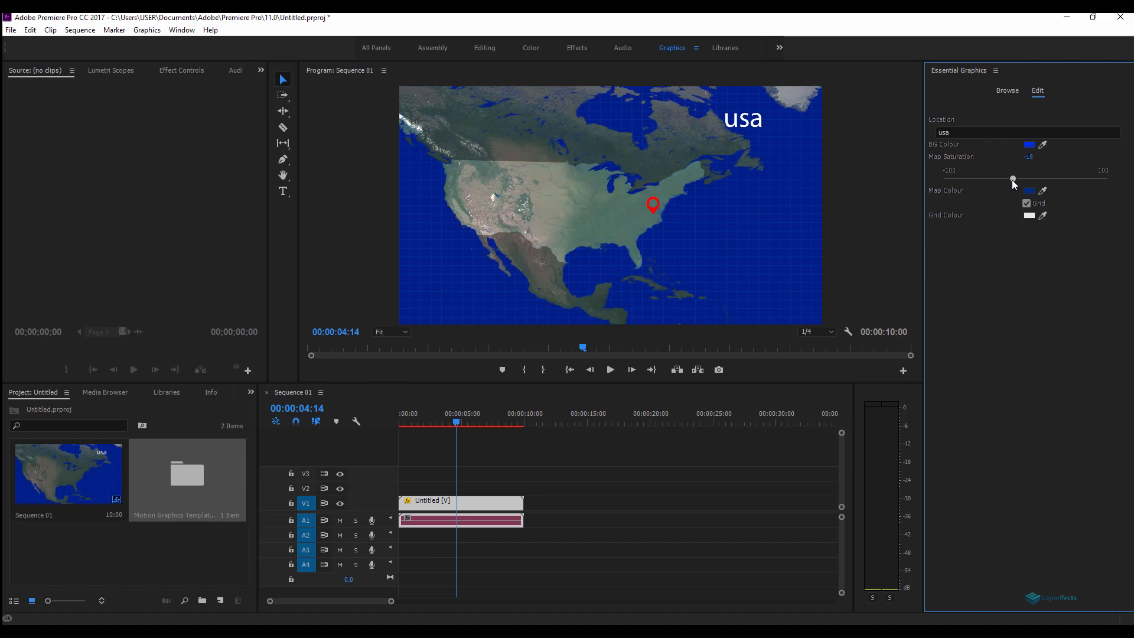
drag(1012, 179, 934, 177)
click(1029, 144)
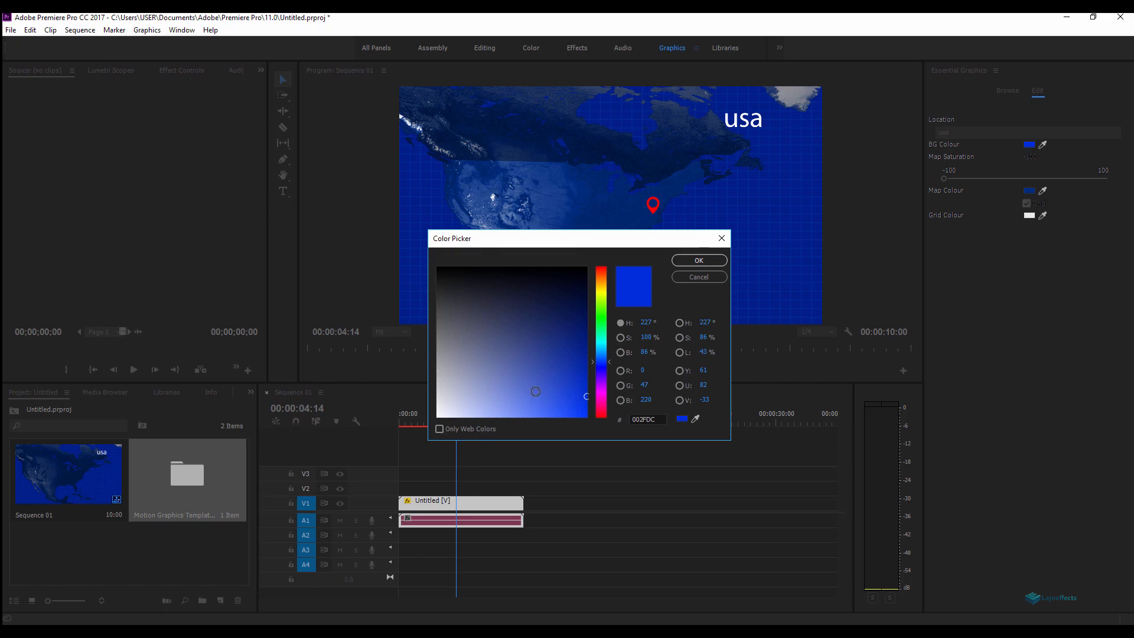
click(537, 382)
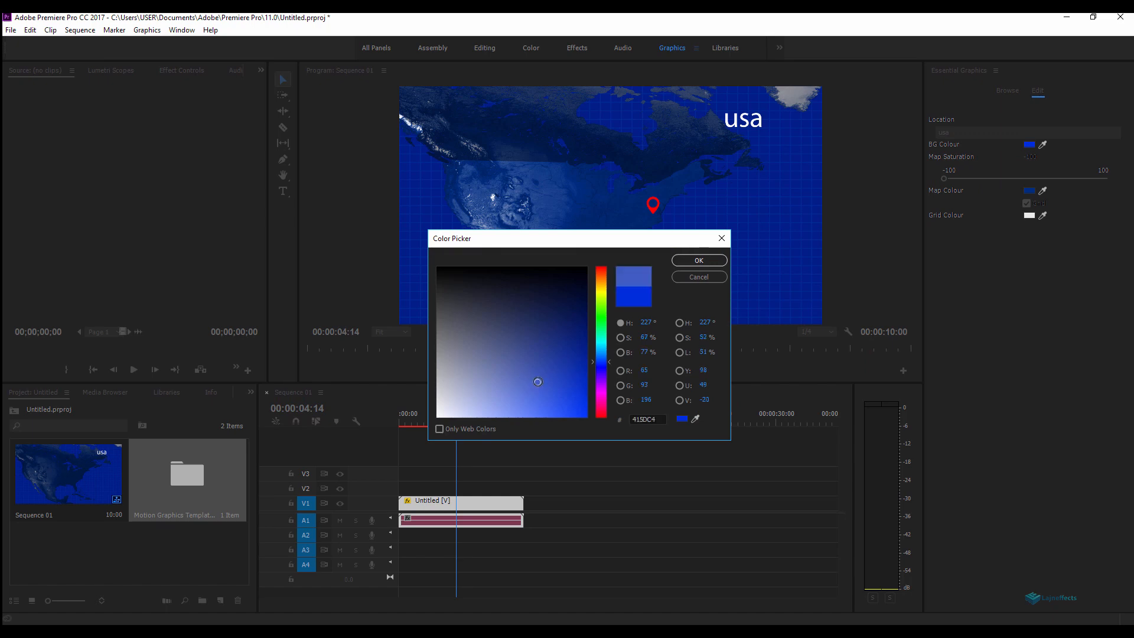
click(620, 352)
mouse_move(534, 347)
mouse_down()
mouse_move(515, 339)
mouse_move(521, 360)
mouse_up()
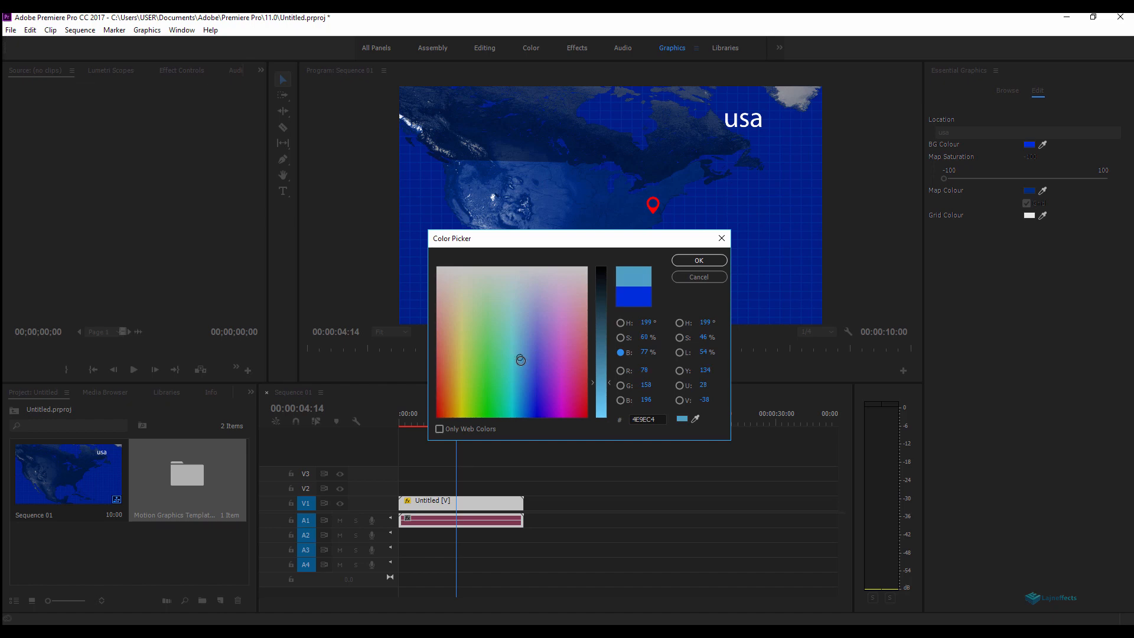
click(698, 264)
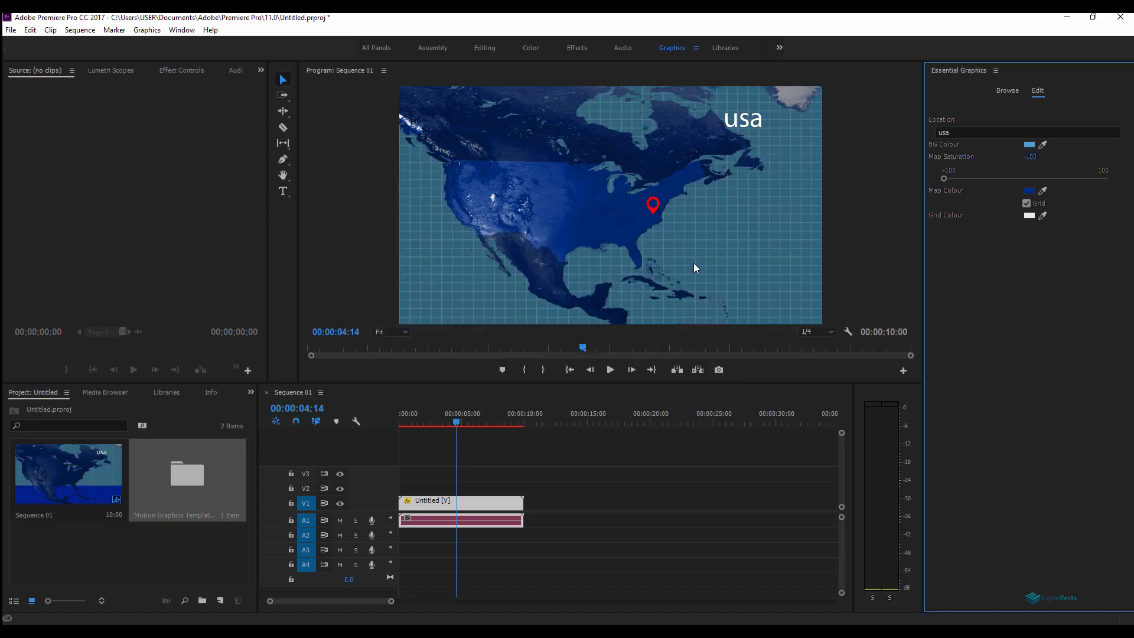
Play Sequence 01 from the start to check the recoloured usa map.
drag(450, 421, 398, 424)
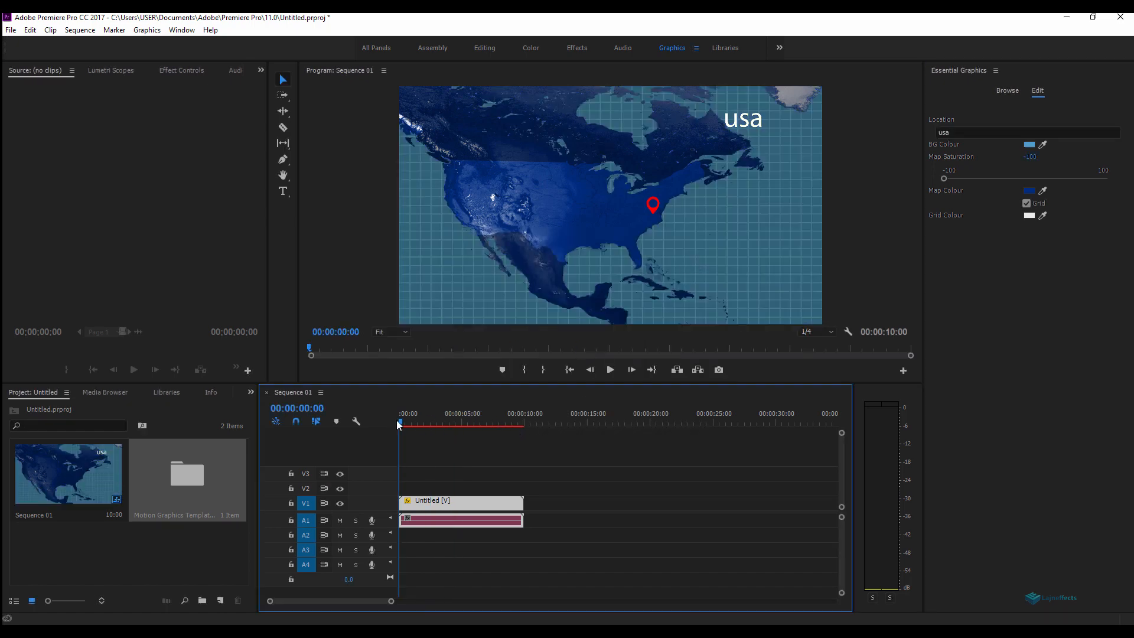
key(space)
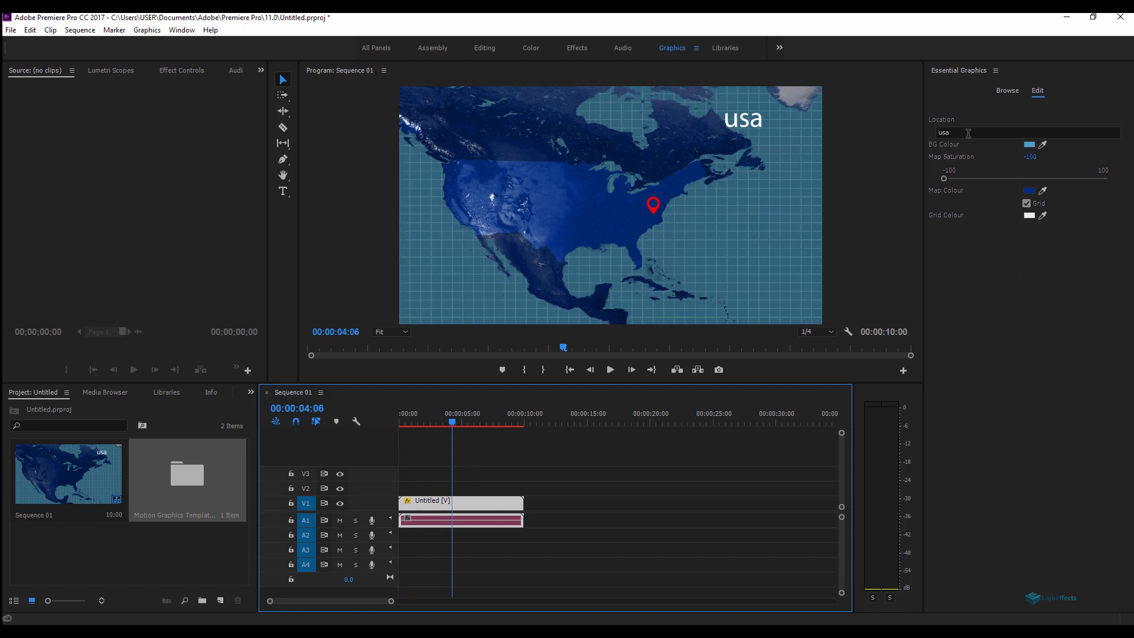
Set the template's Location to "tunisia" and its Grid Colour to black.
click(940, 133)
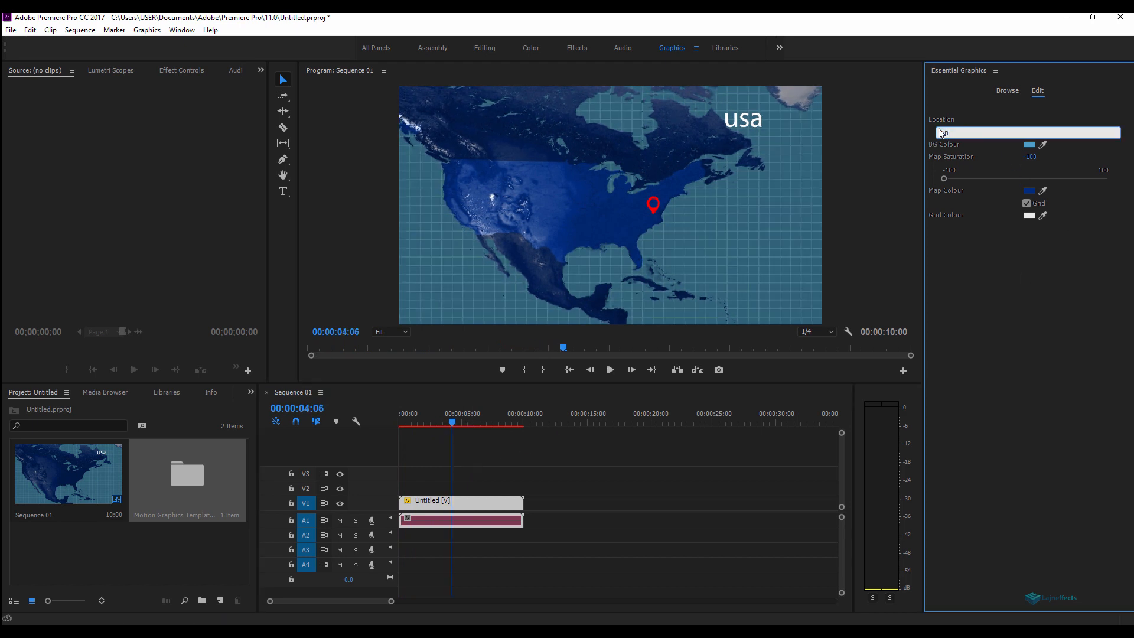
text(tunisia)
click(1038, 272)
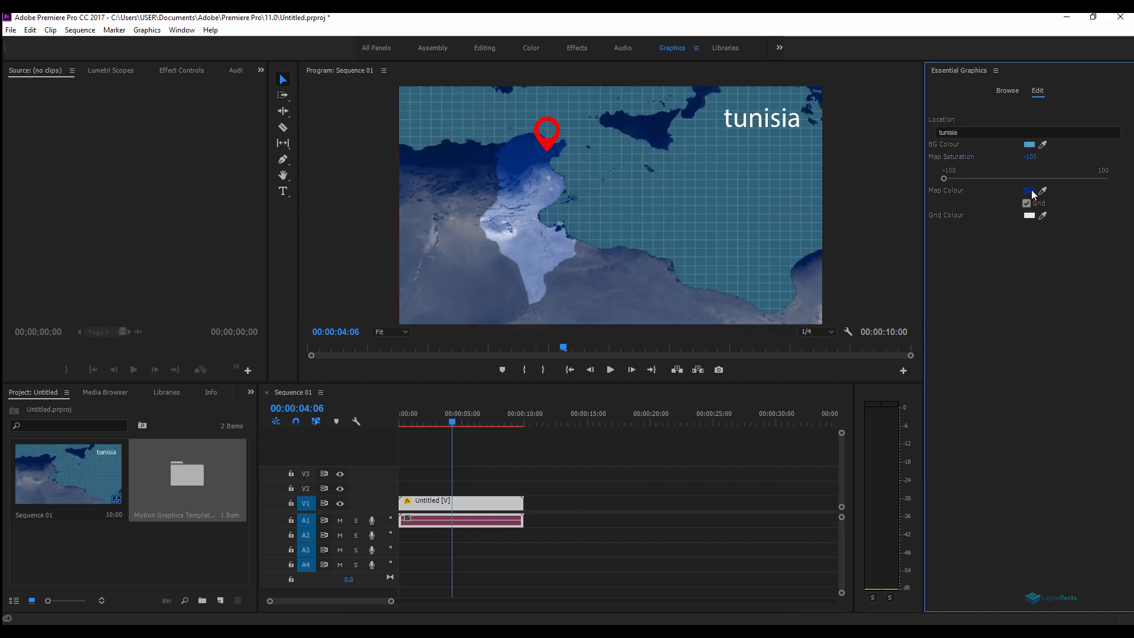
click(1029, 217)
drag(522, 308, 433, 260)
click(697, 260)
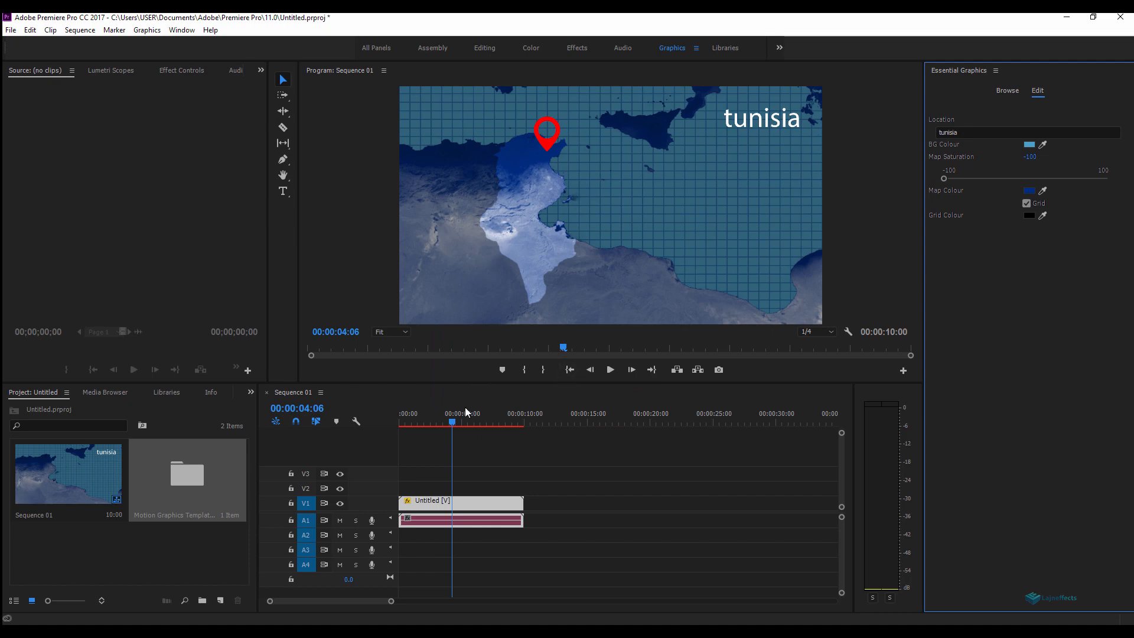
Play Sequence 01 from the start to check the tunisia map with the black grid.
drag(438, 423, 395, 423)
key(space)
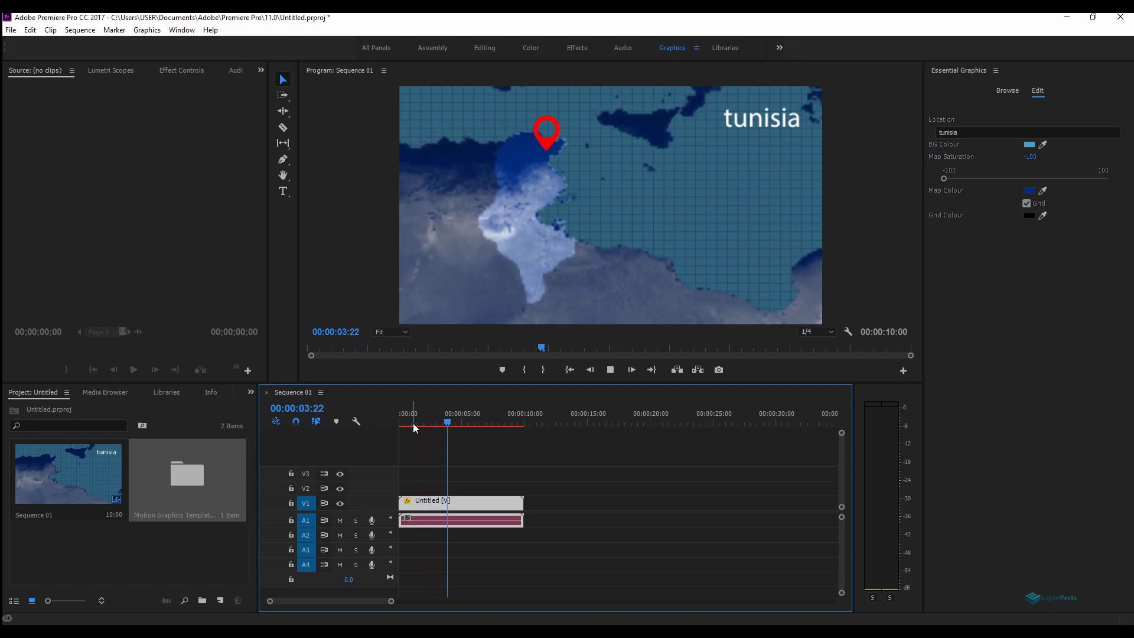
key(space)
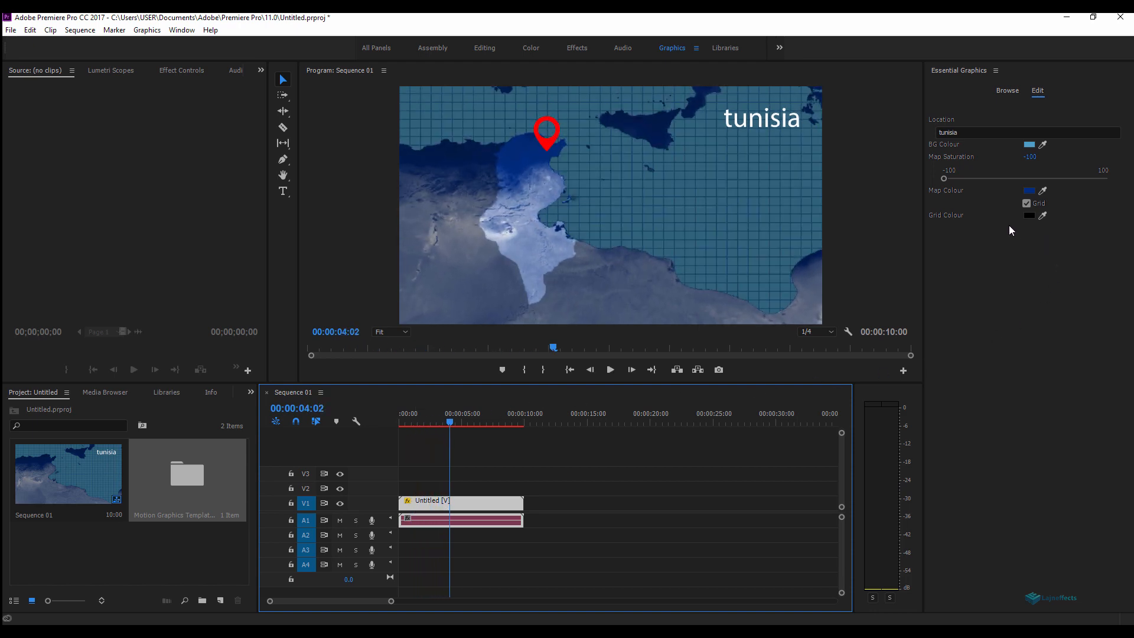